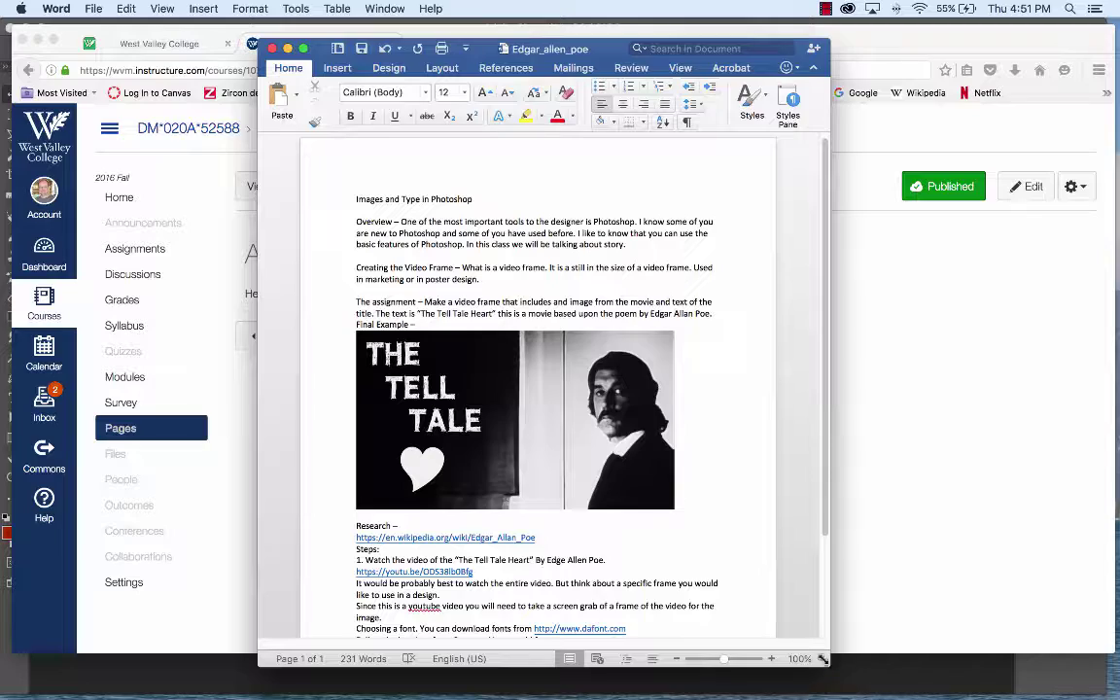
# Widen and reposition the Word window, then open the en.wikipedia.org/wiki/Edgar_Allan_Poe link
pyautogui.moveTo(828, 666); pyautogui.dragTo(996, 653)
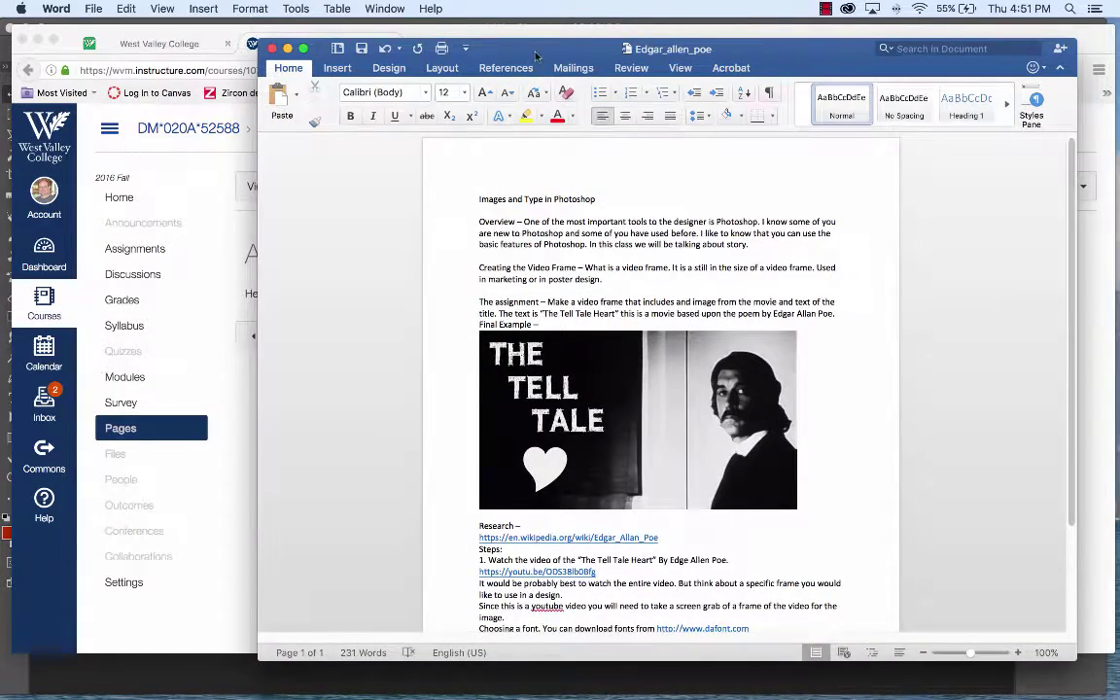
pyautogui.moveTo(481, 49); pyautogui.dragTo(351, 37)
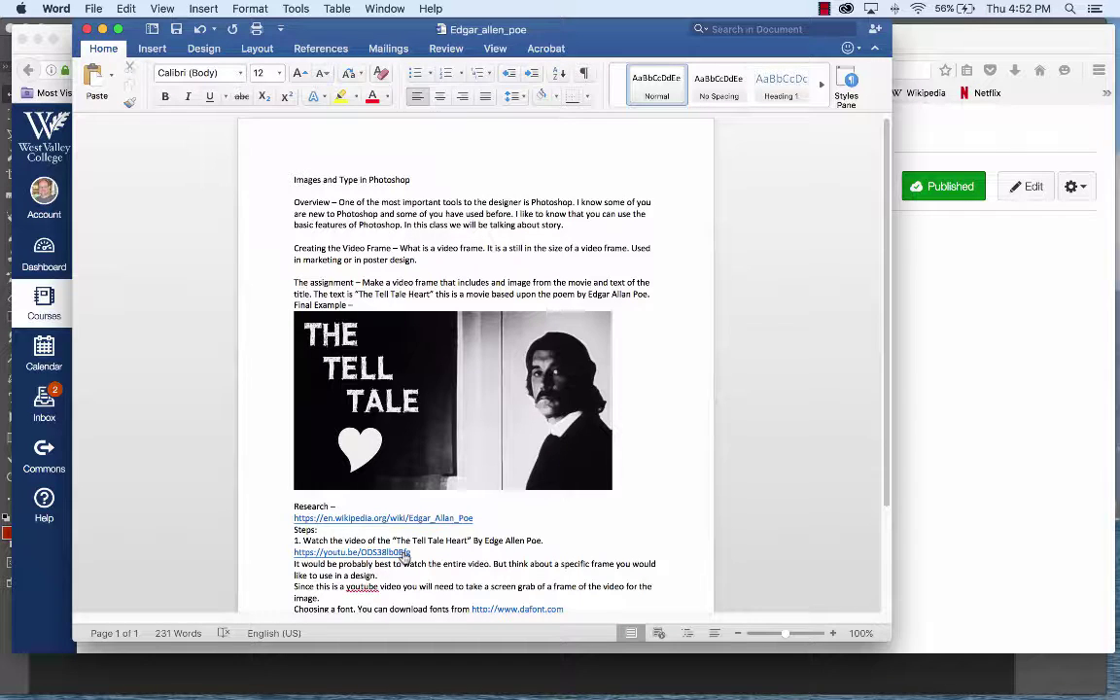
pyautogui.click(442, 521)
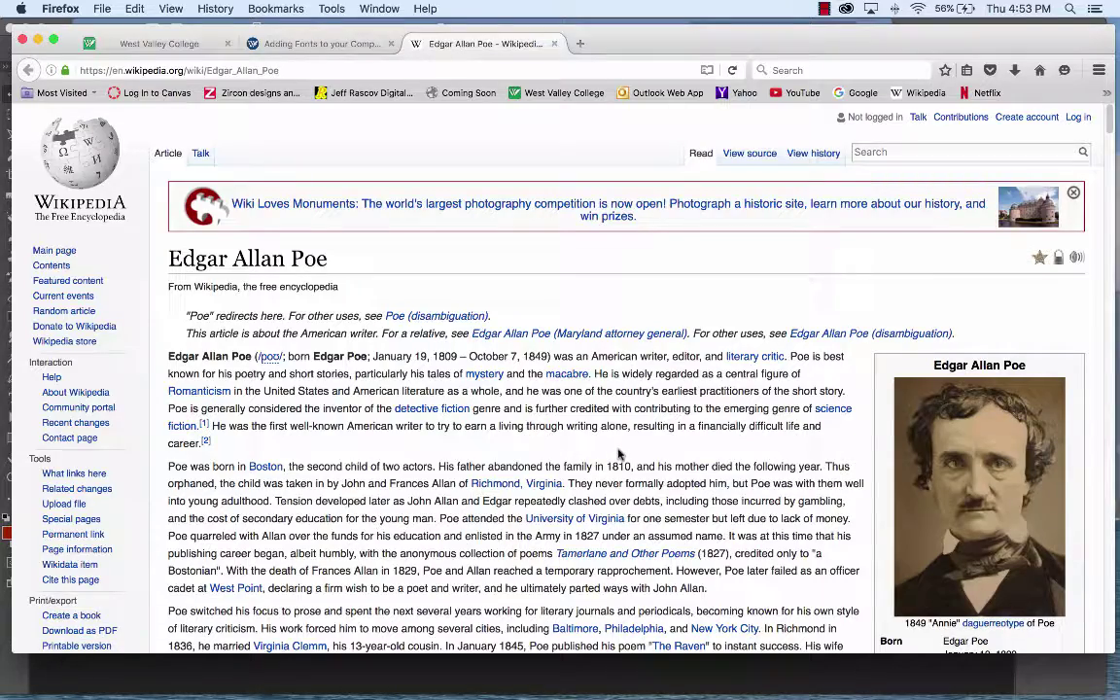
# Scroll through the life and career sections of the Edgar Allan Poe article
pyautogui.scroll(-5, 623, 455)
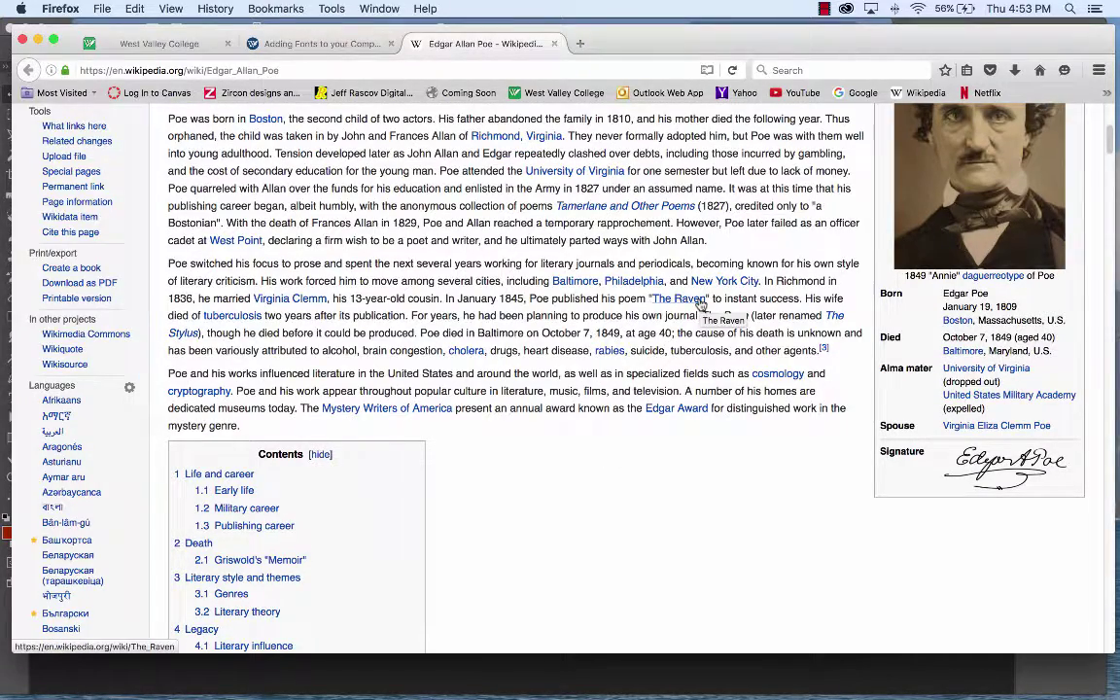
pyautogui.scroll(-1, 571, 418)
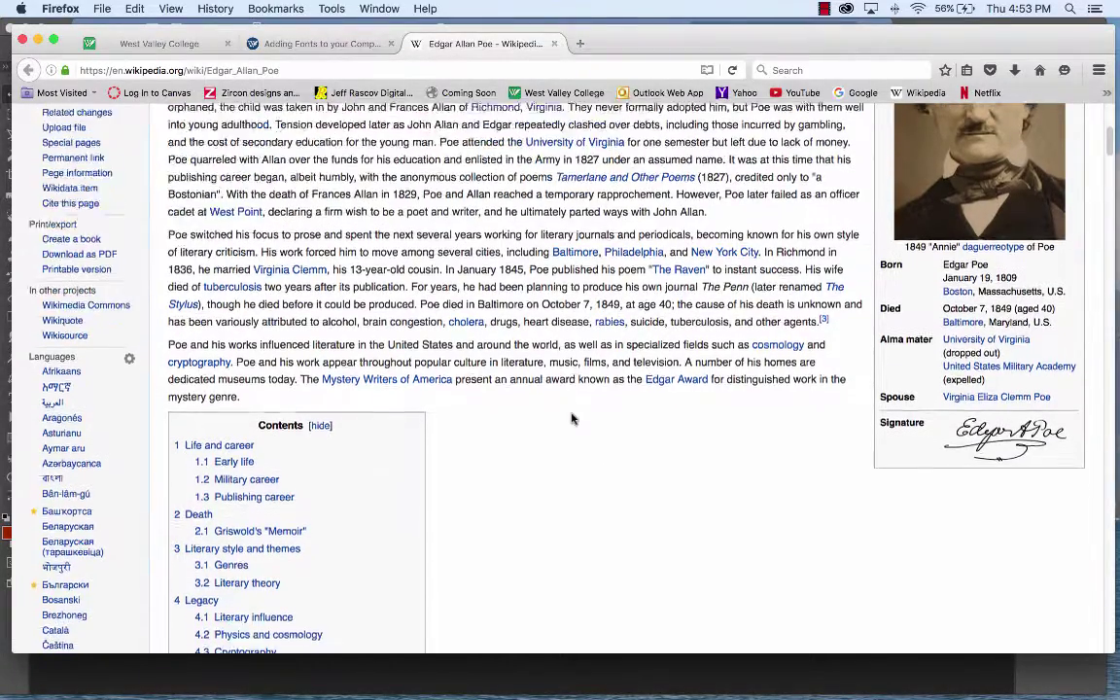
pyautogui.scroll(-12, 571, 418)
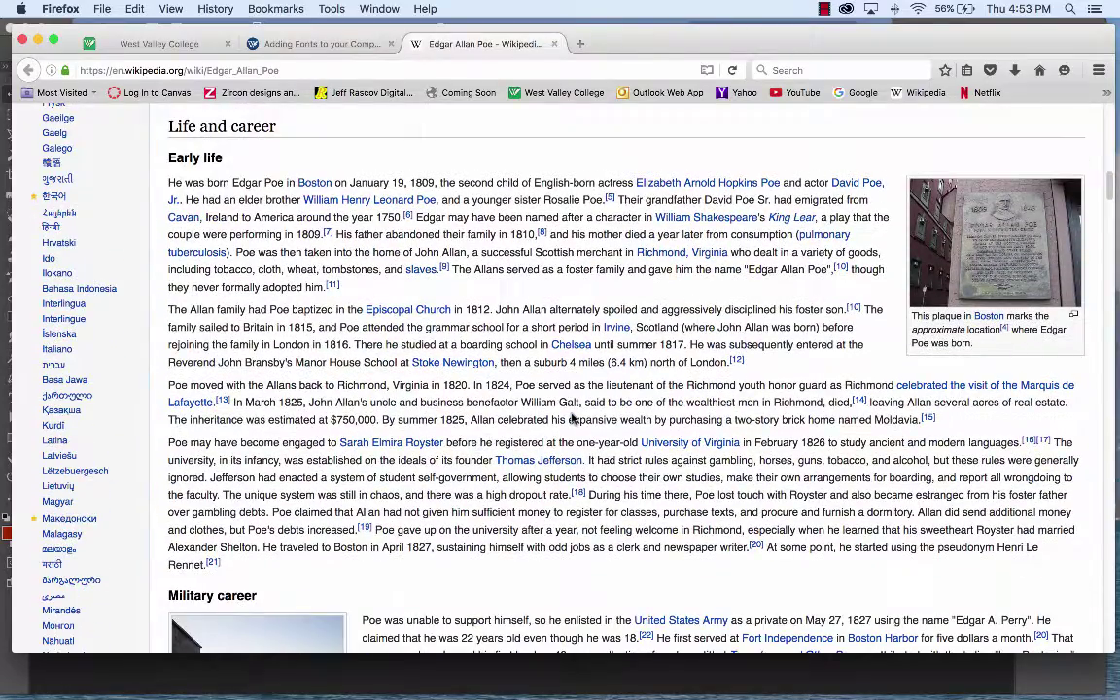
pyautogui.scroll(-10, 572, 418)
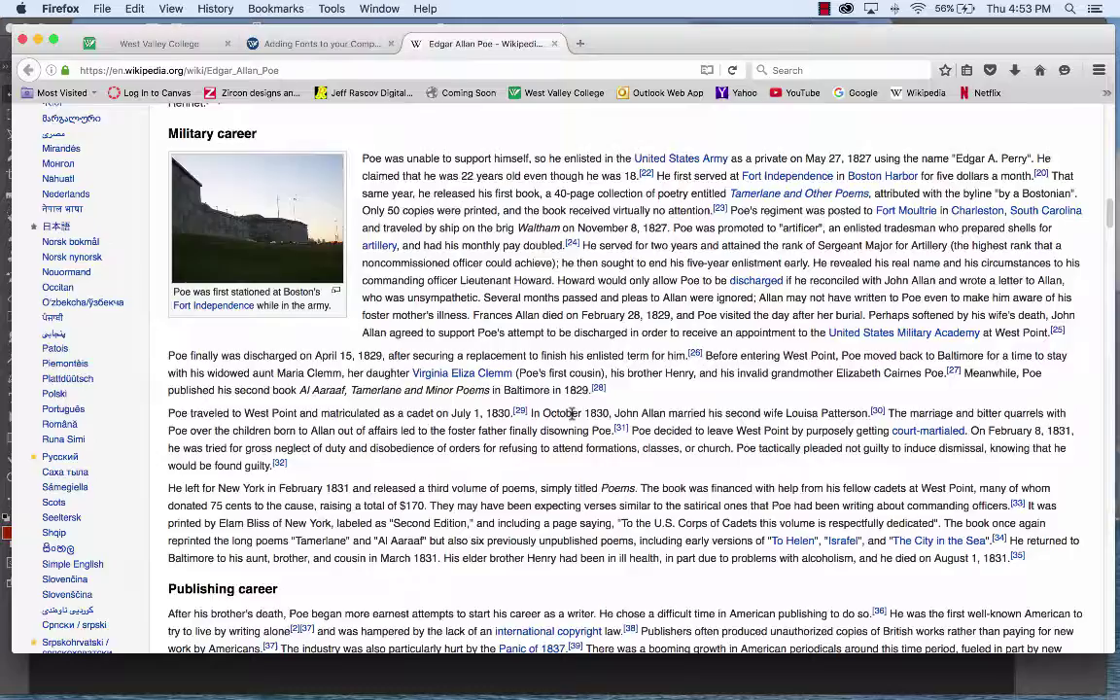
pyautogui.scroll(20, 572, 413)
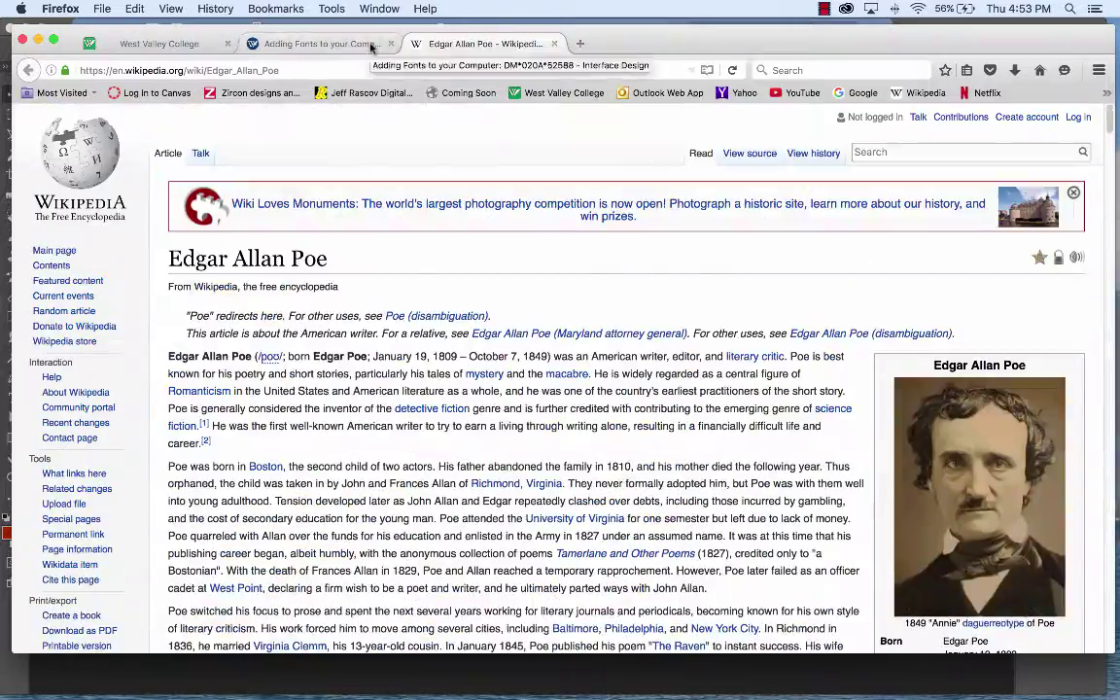
# Glance at the Adding Fonts Canvas tab, return, and drag Firefox down to reveal Word
pyautogui.click(371, 45)
pyautogui.click(499, 47)
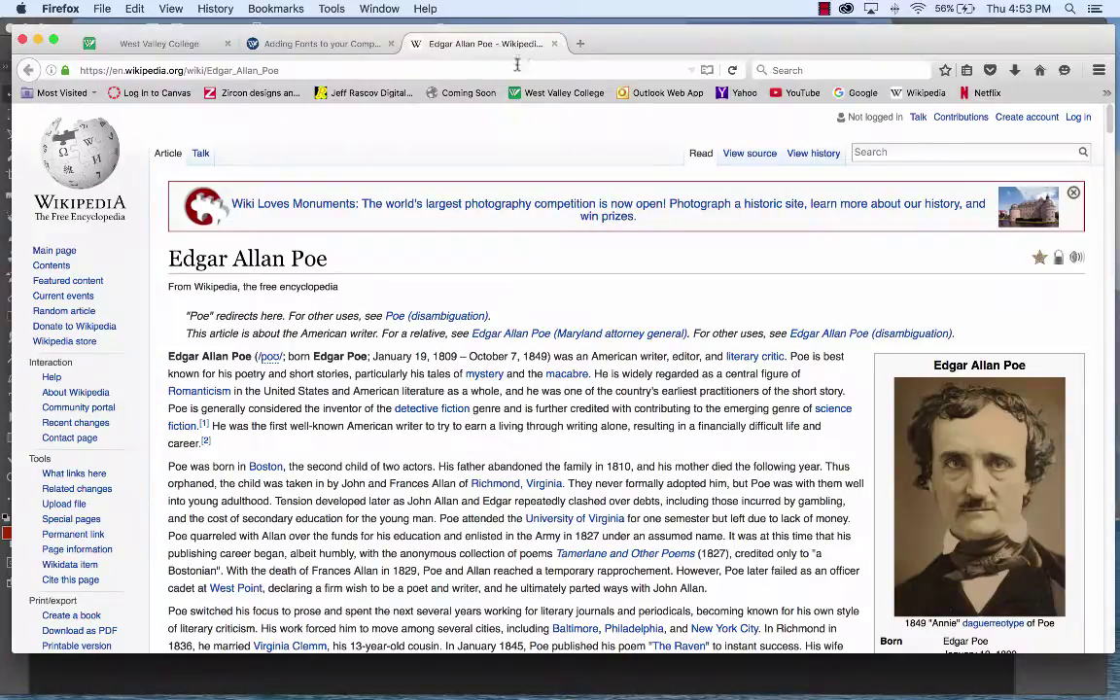
pyautogui.moveTo(612, 38); pyautogui.dragTo(664, 561)
# Bring the Word assignment forward, open its youtu.be film link and maximise the browser
pyautogui.click(695, 487)
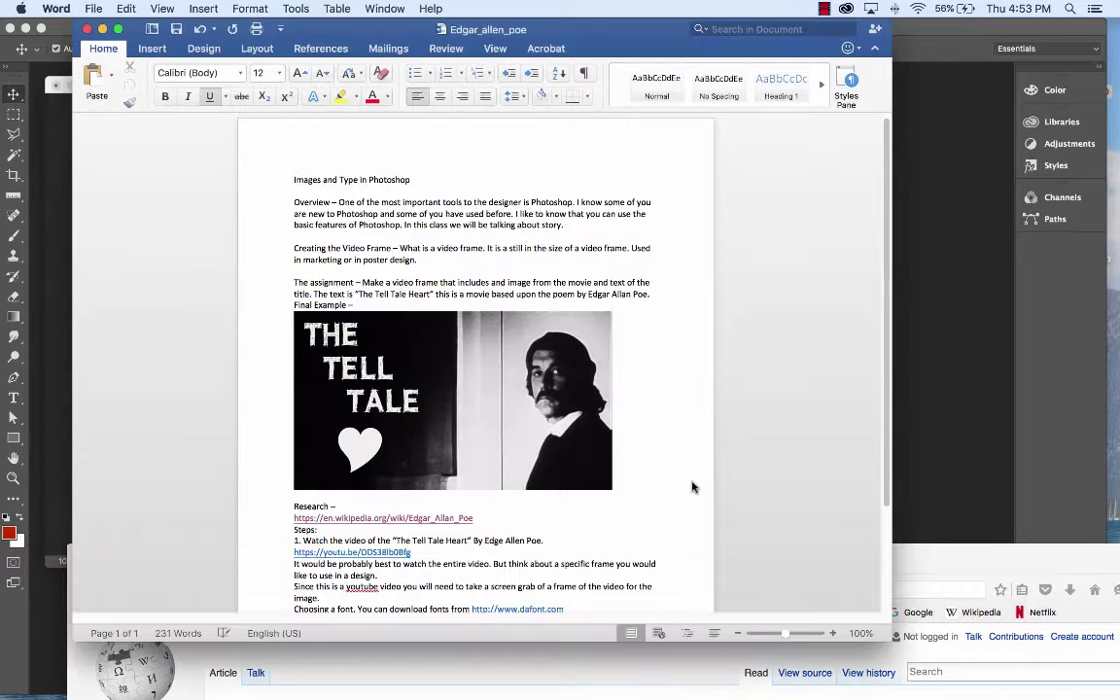
pyautogui.click(396, 552)
pyautogui.doubleClick(861, 559)
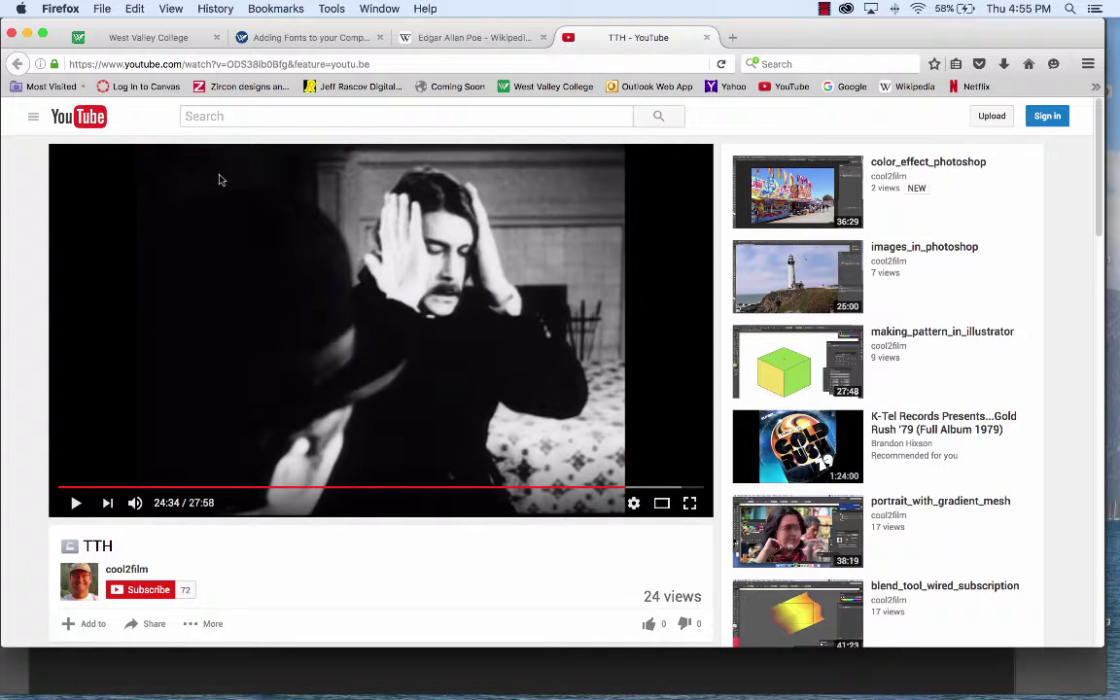
# Hide Firefox, Word, Camtasia and Photoshop, then drag the film-frame screenshot to the top row
pyautogui.click(53, 9)
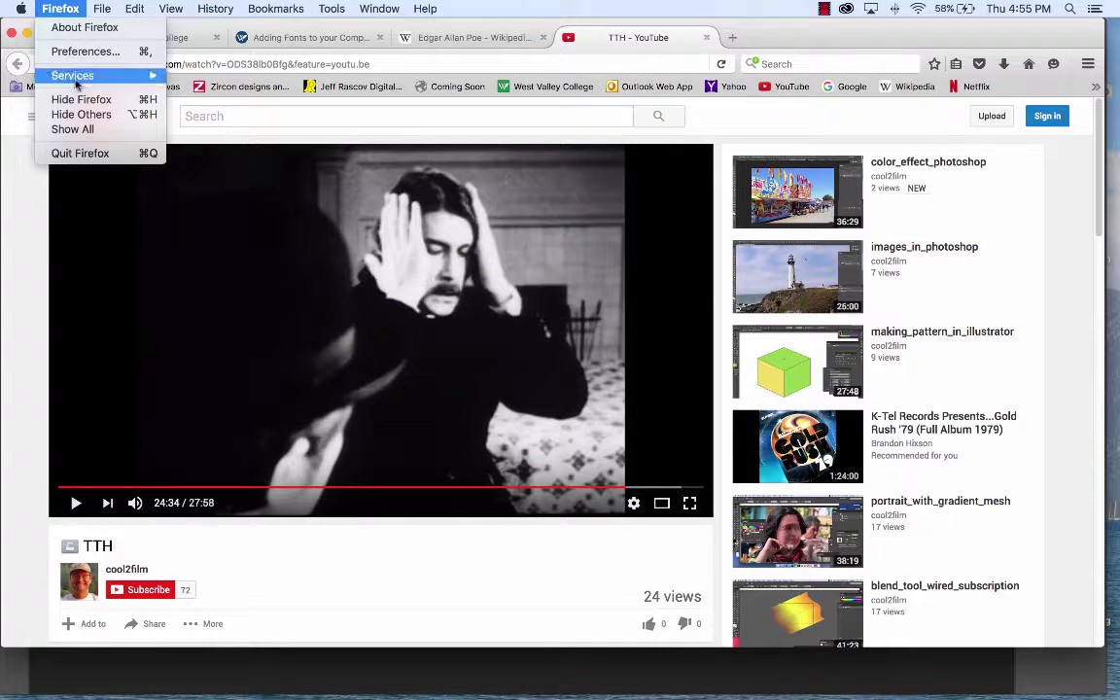
pyautogui.click(81, 99)
pyautogui.click(56, 9)
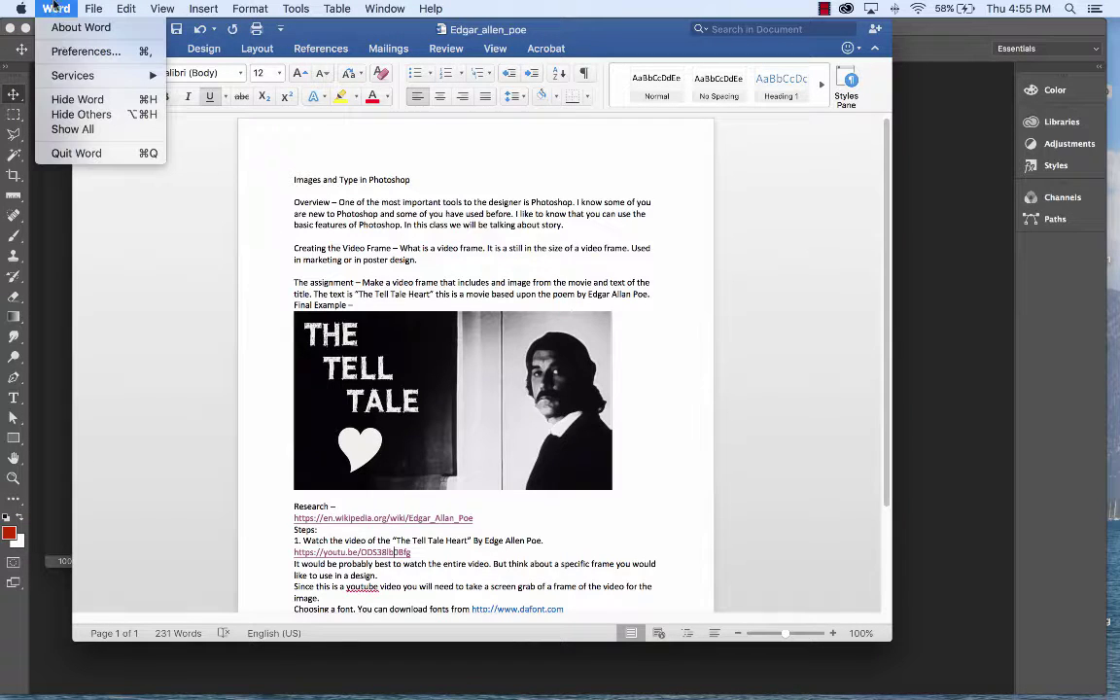
pyautogui.click(61, 99)
pyautogui.click(63, 9)
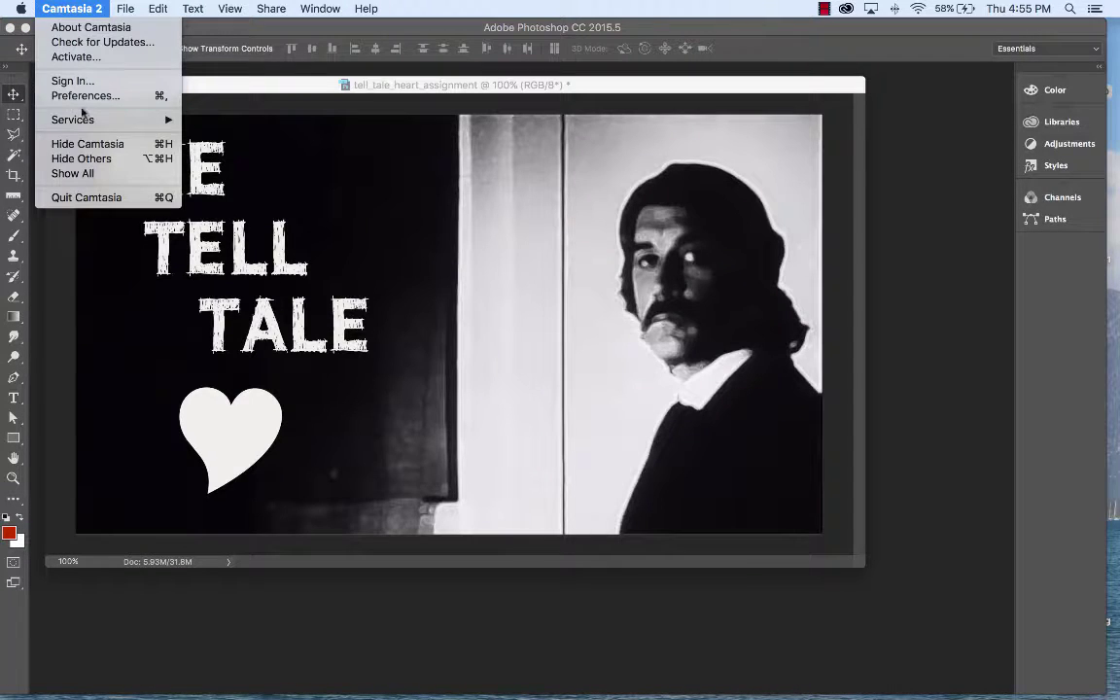
pyautogui.click(88, 144)
pyautogui.click(80, 9)
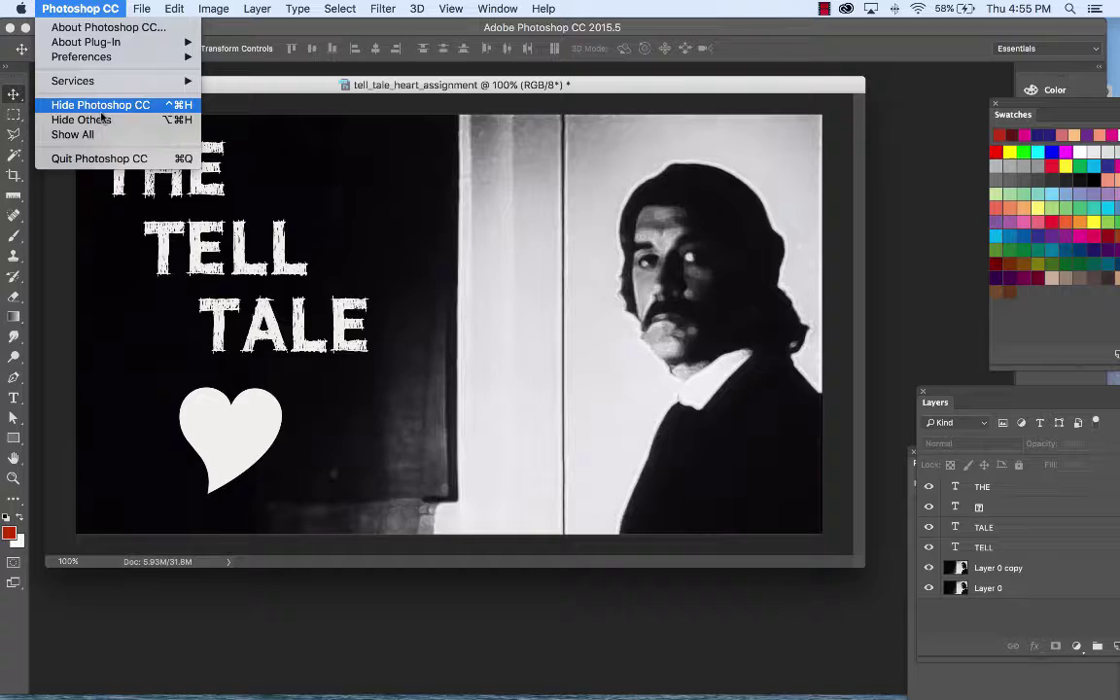
pyautogui.click(97, 105)
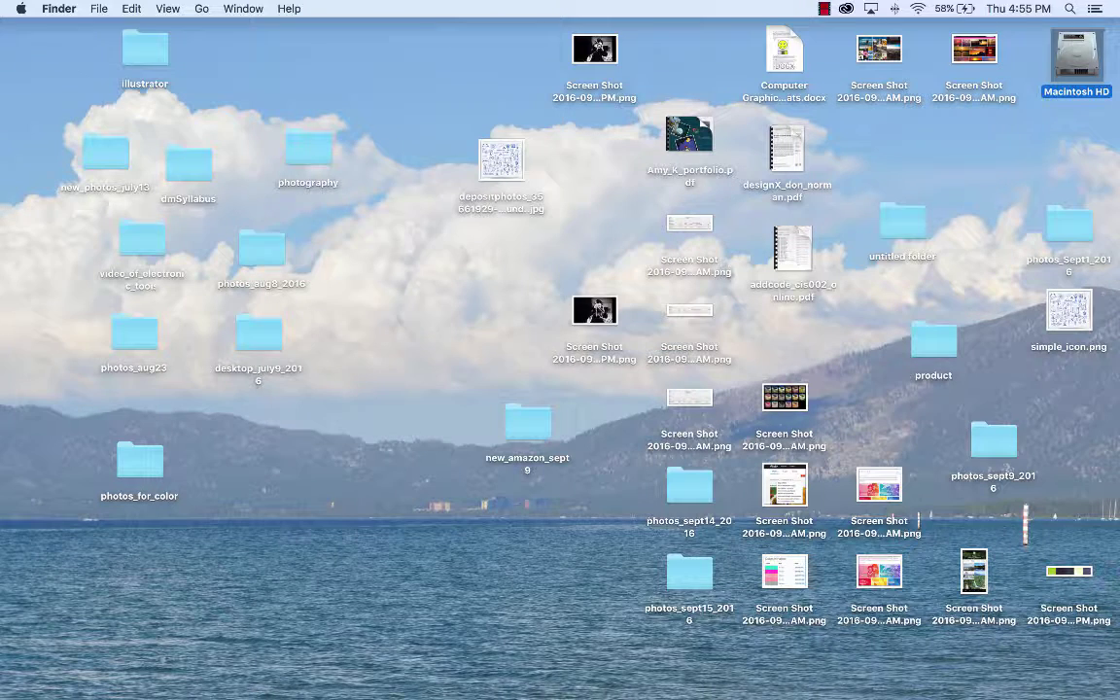
pyautogui.moveTo(594, 310); pyautogui.dragTo(478, 54)
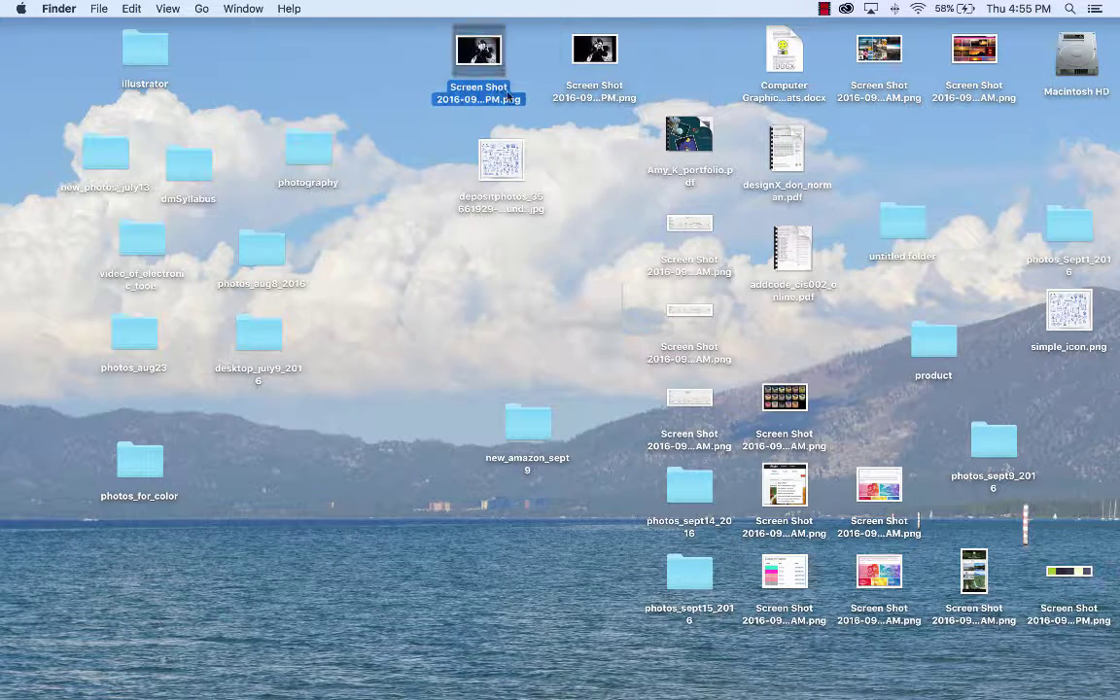
pyautogui.click(595, 53)
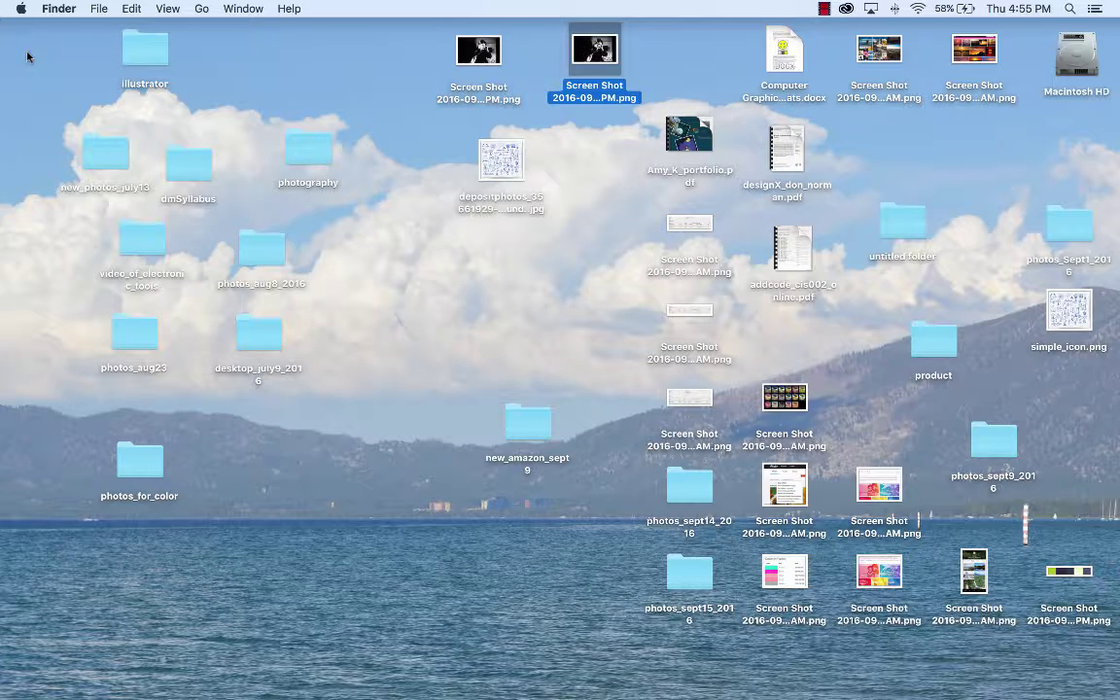
# Quit Photoshop CC, choosing Don't Save for tell_tale_heart_assignment
pyautogui.click(292, 672)
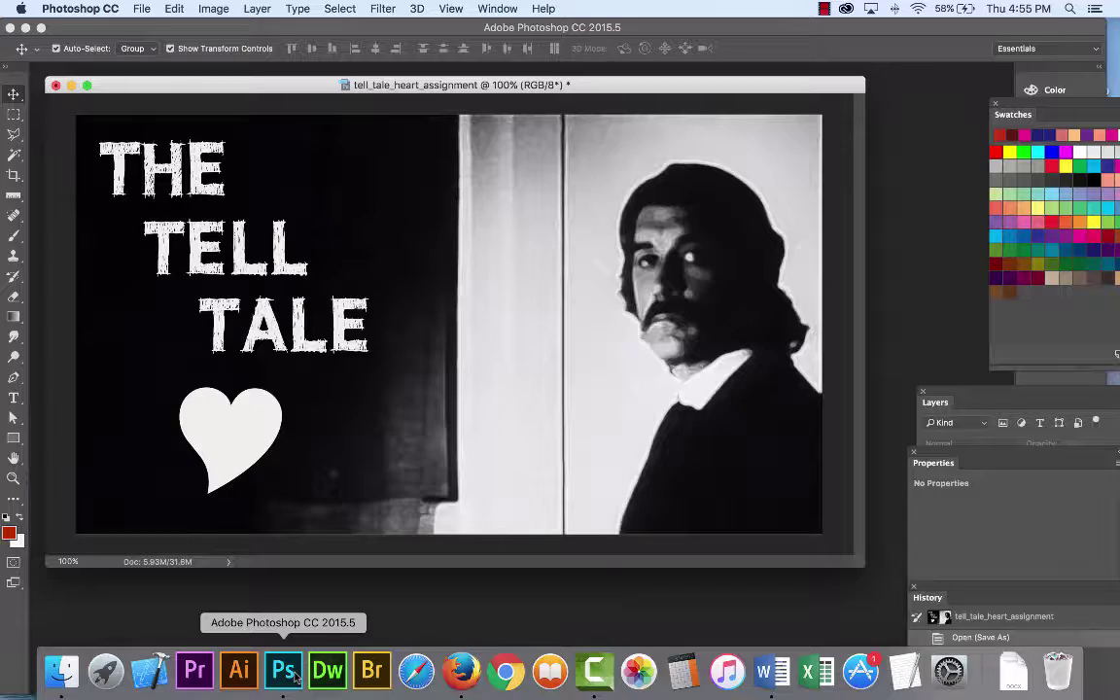
pyautogui.click(82, 9)
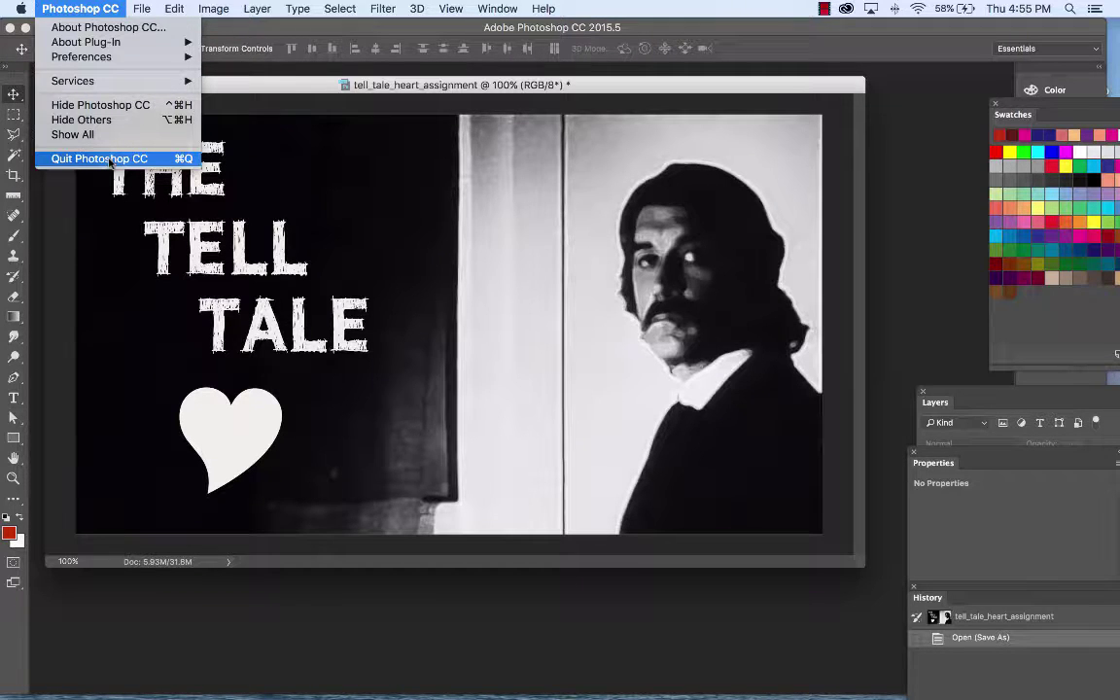
pyautogui.click(286, 76)
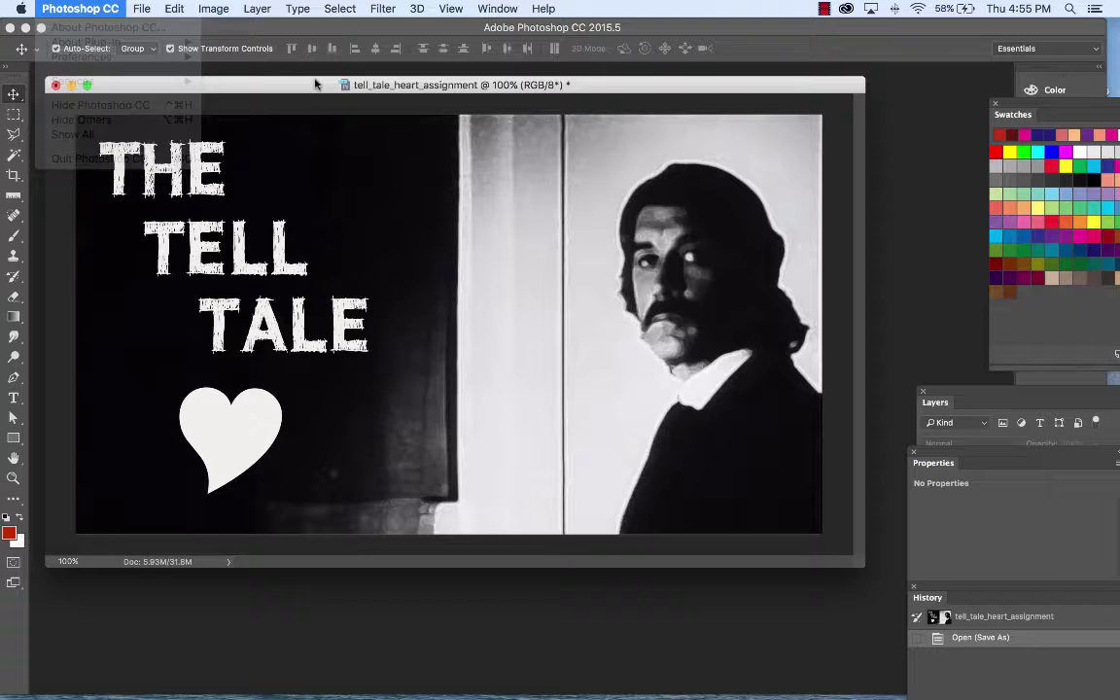
pyautogui.click(81, 9)
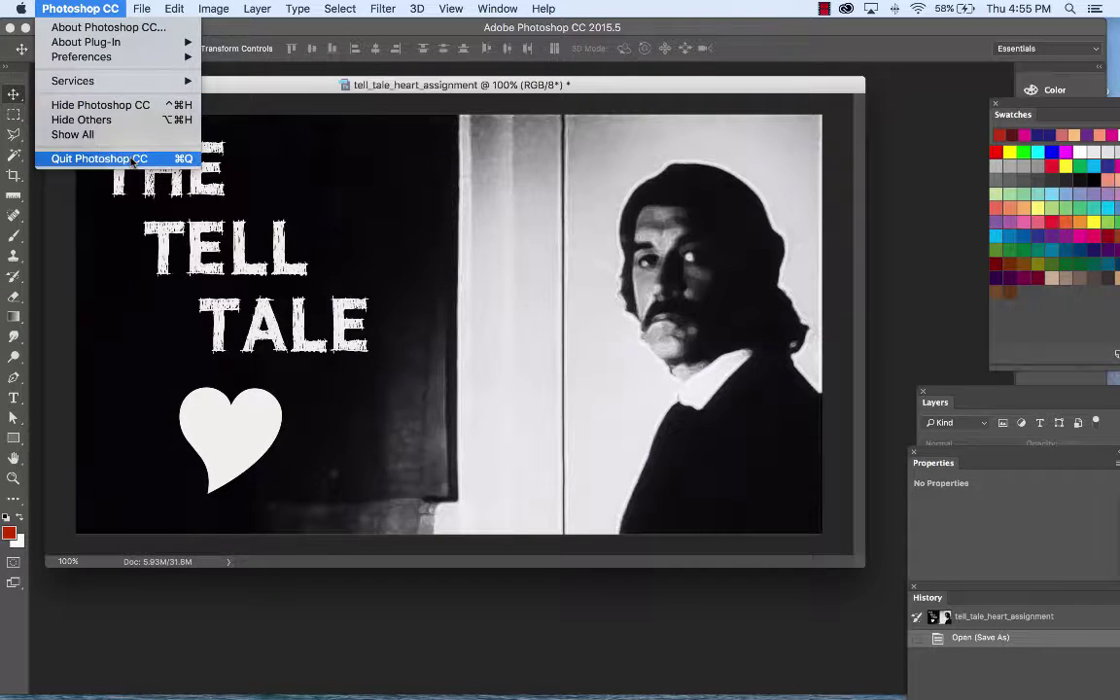
pyautogui.click(87, 155)
pyautogui.click(505, 261)
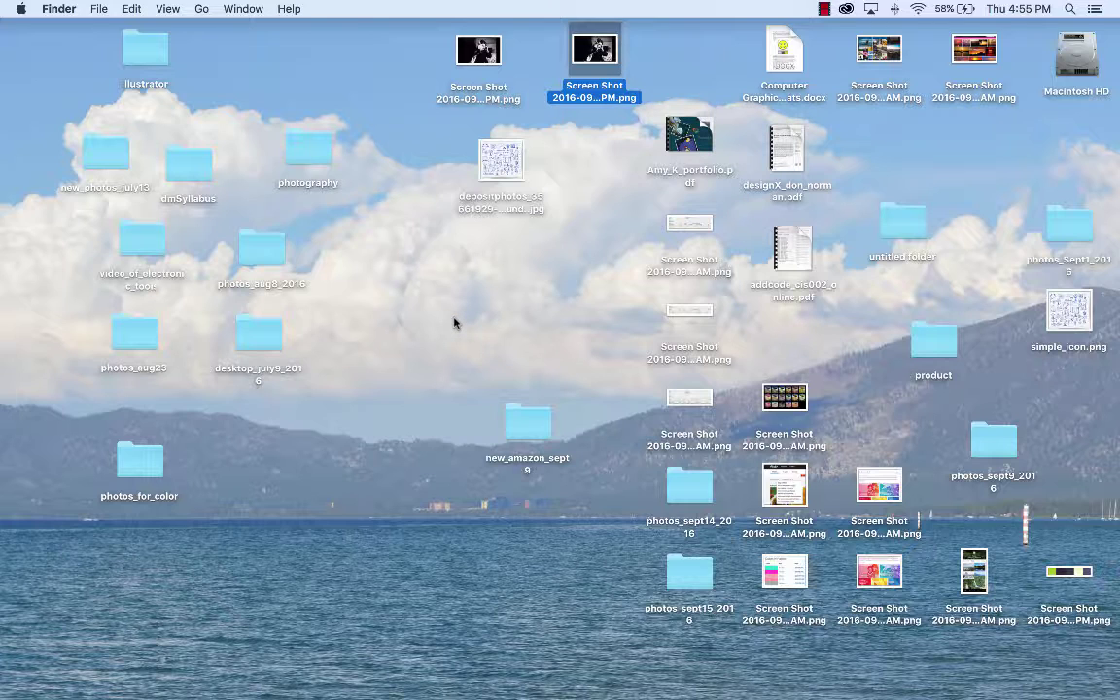
# Bring Firefox forward on the Adding Fonts to your Computer Canvas page
pyautogui.moveTo(415, 695)
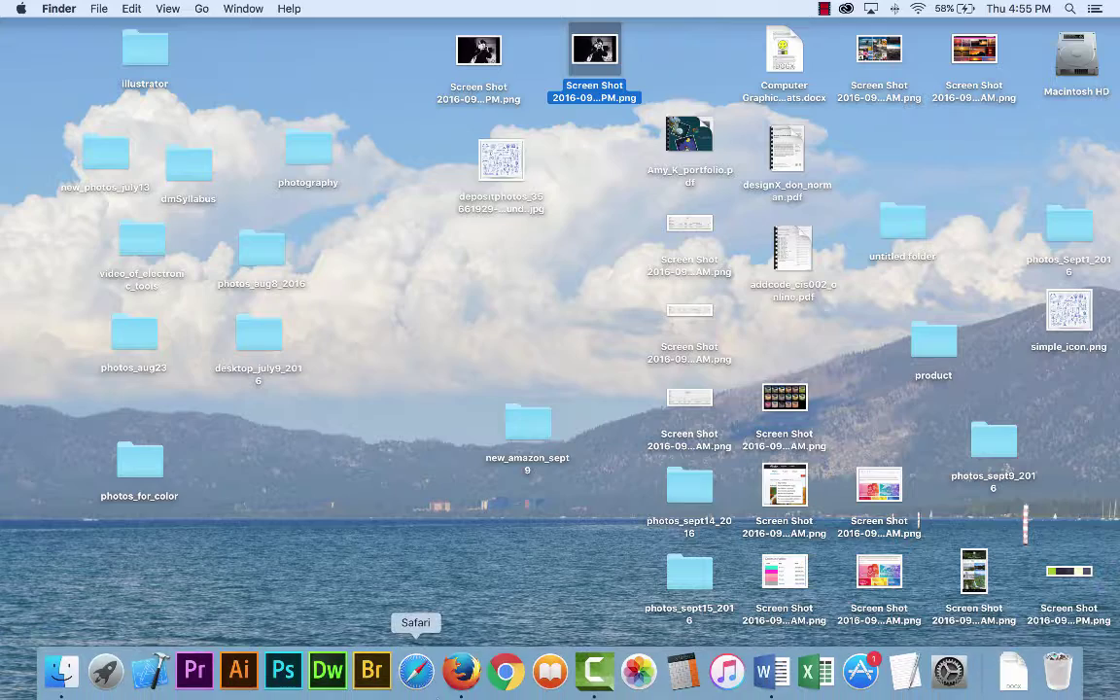
pyautogui.click(461, 671)
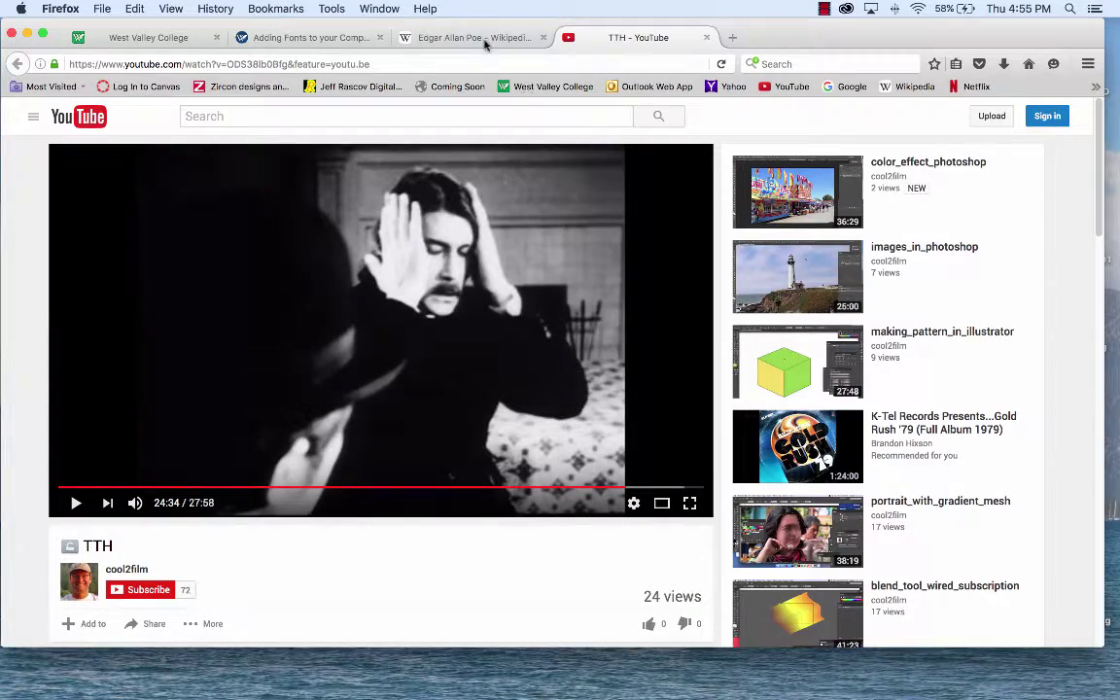
pyautogui.click(305, 38)
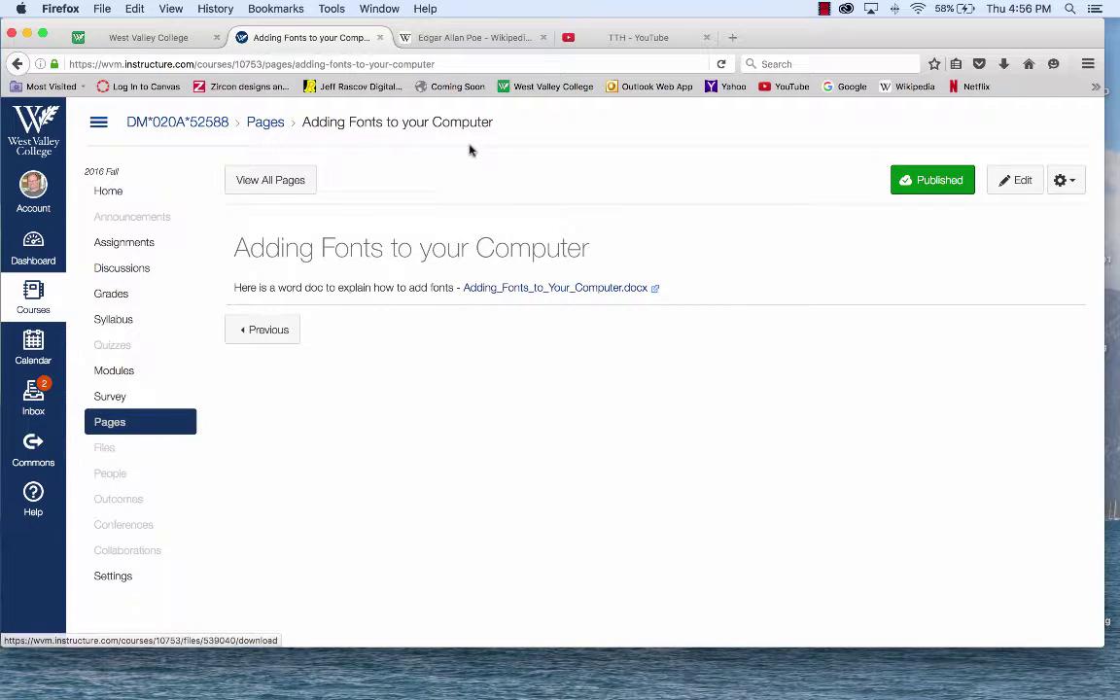
# From the West Valley College tab, go to dafont.com
pyautogui.click(136, 38)
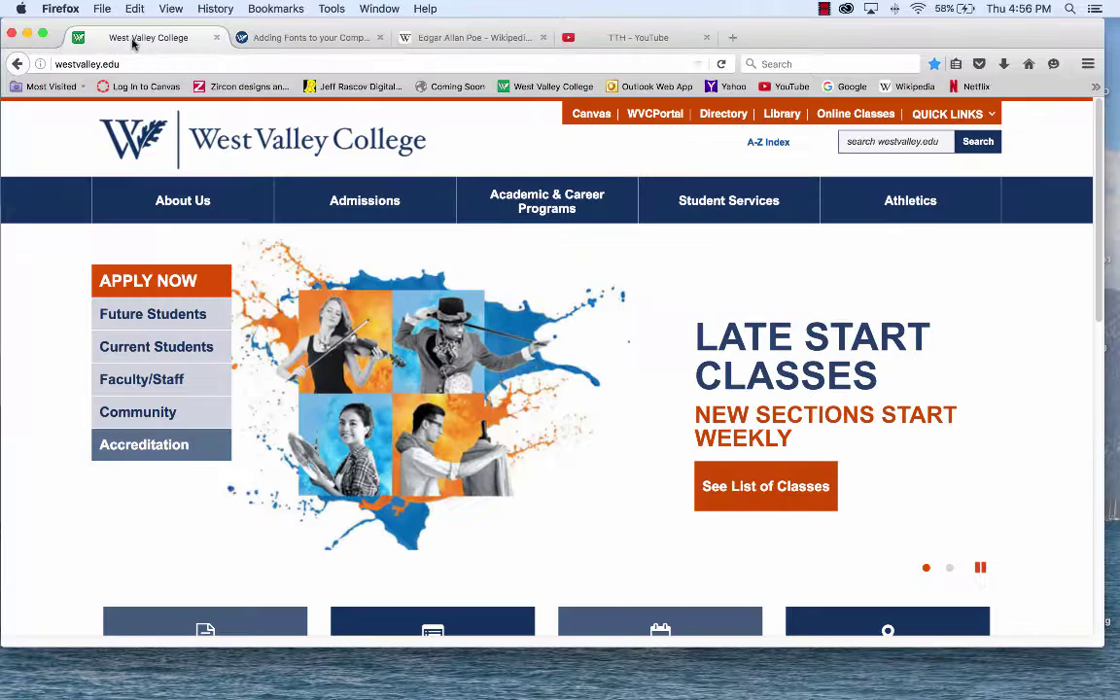
pyautogui.click(165, 63)
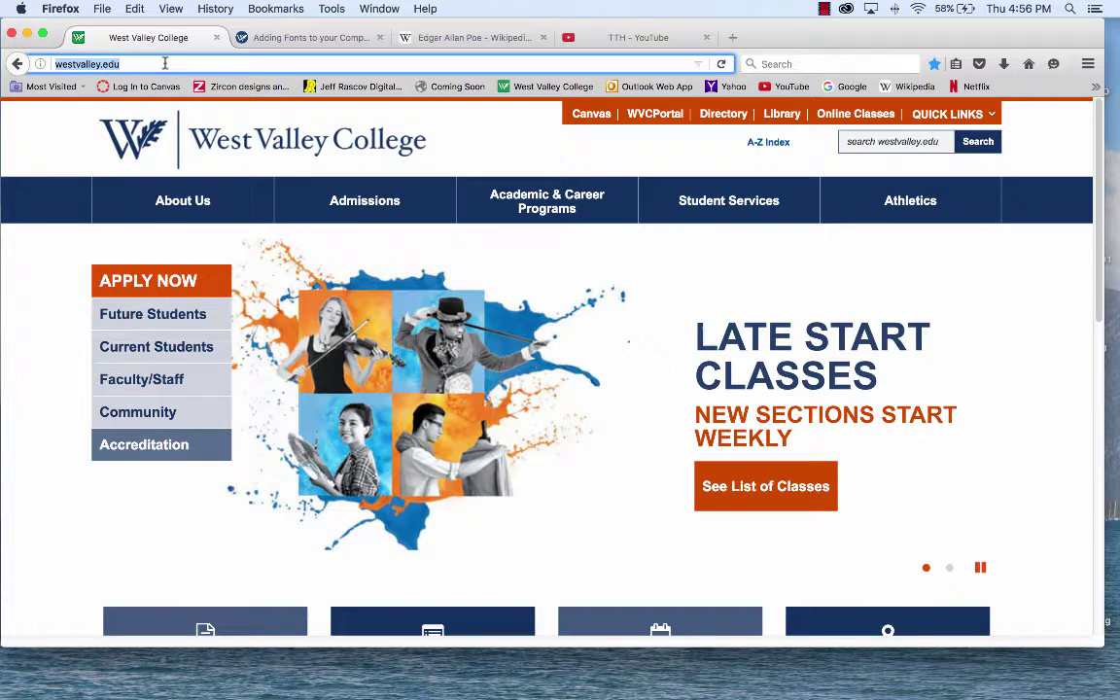
pyautogui.write('dafont')
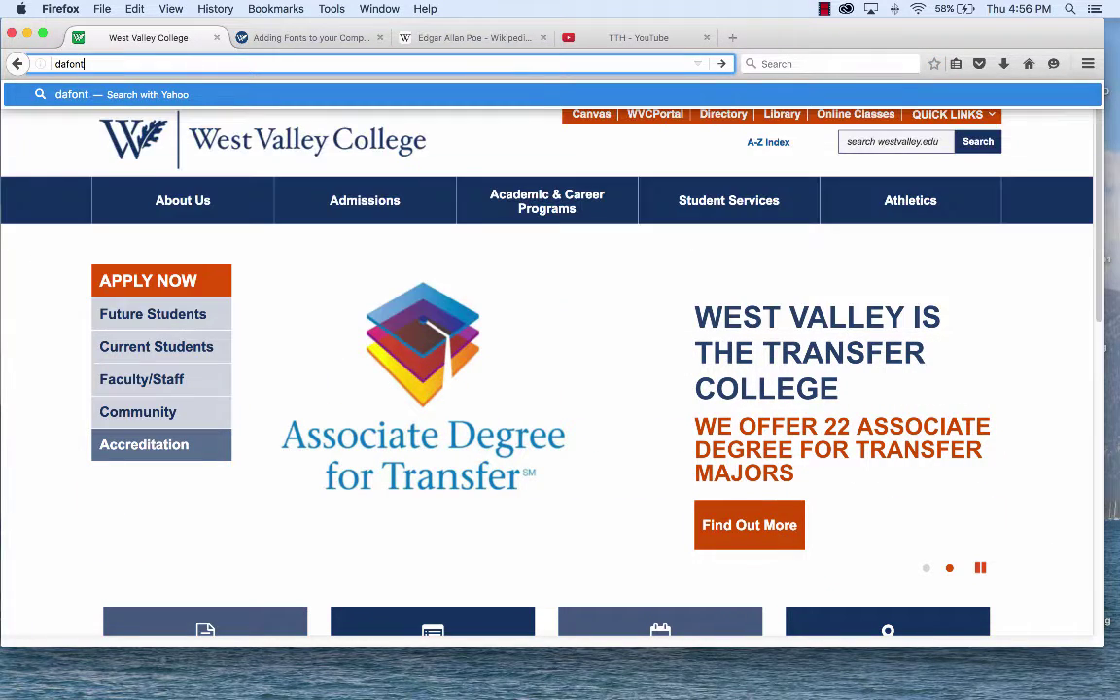
pyautogui.write('.com')
pyautogui.press('Return')
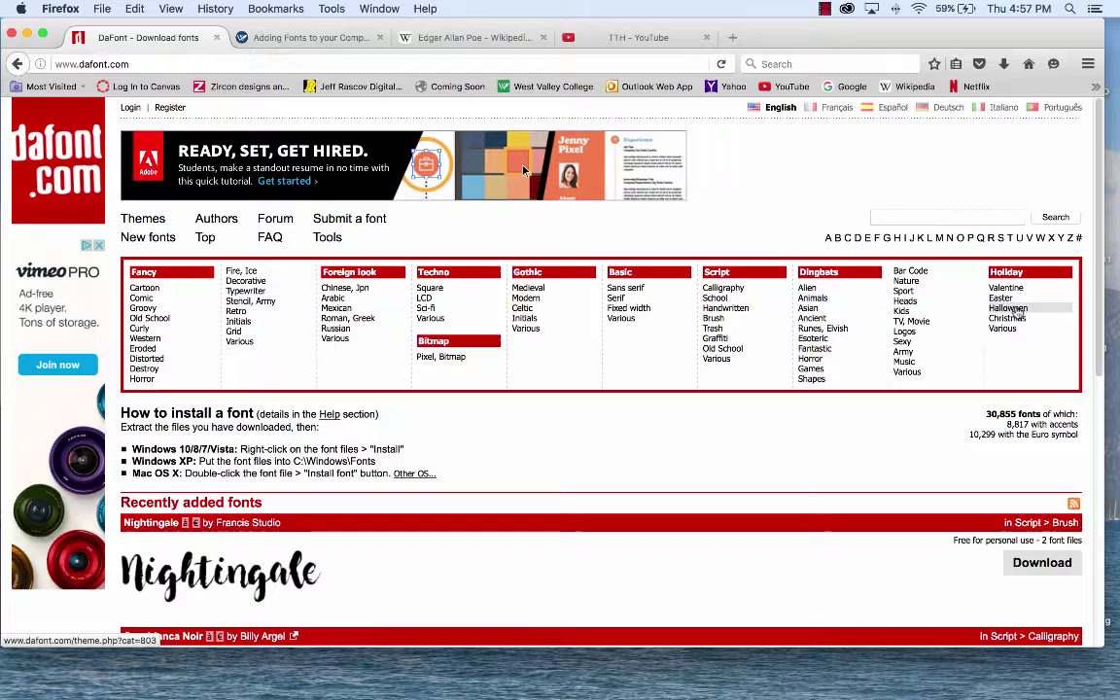
# Browse the Holiday > Halloween font list, then switch to the Gothic > Medieval category
pyautogui.click(1011, 308)
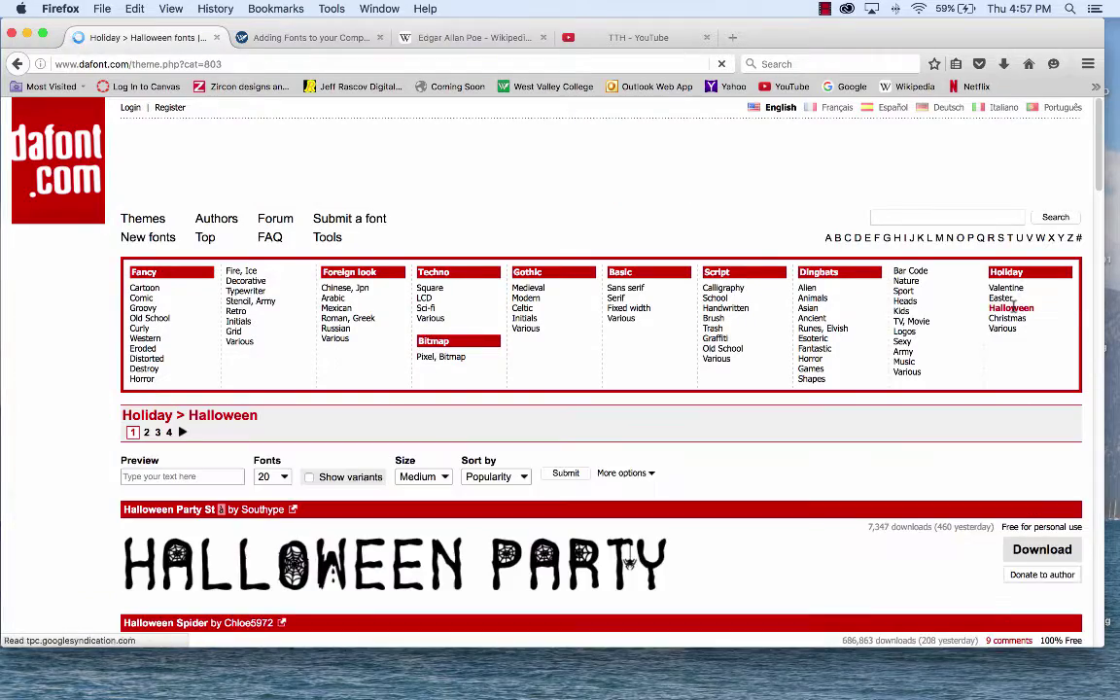
pyautogui.scroll(-5, 679, 420)
pyautogui.scroll(-7, 680, 420)
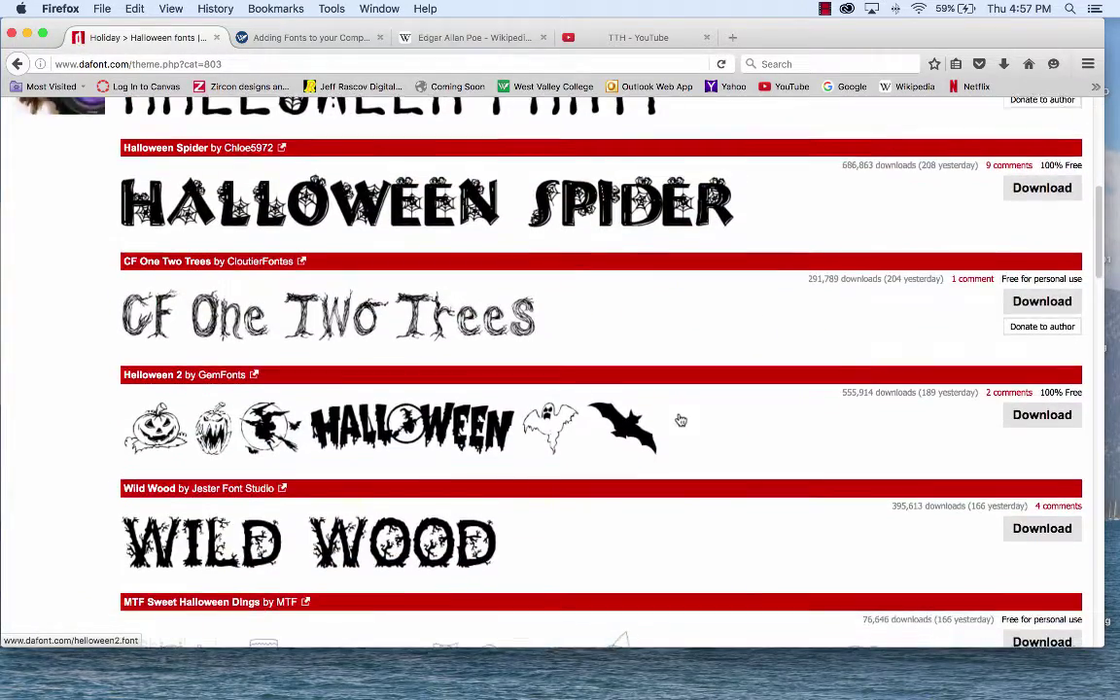
pyautogui.scroll(2, 681, 420)
pyautogui.scroll(-15, 681, 420)
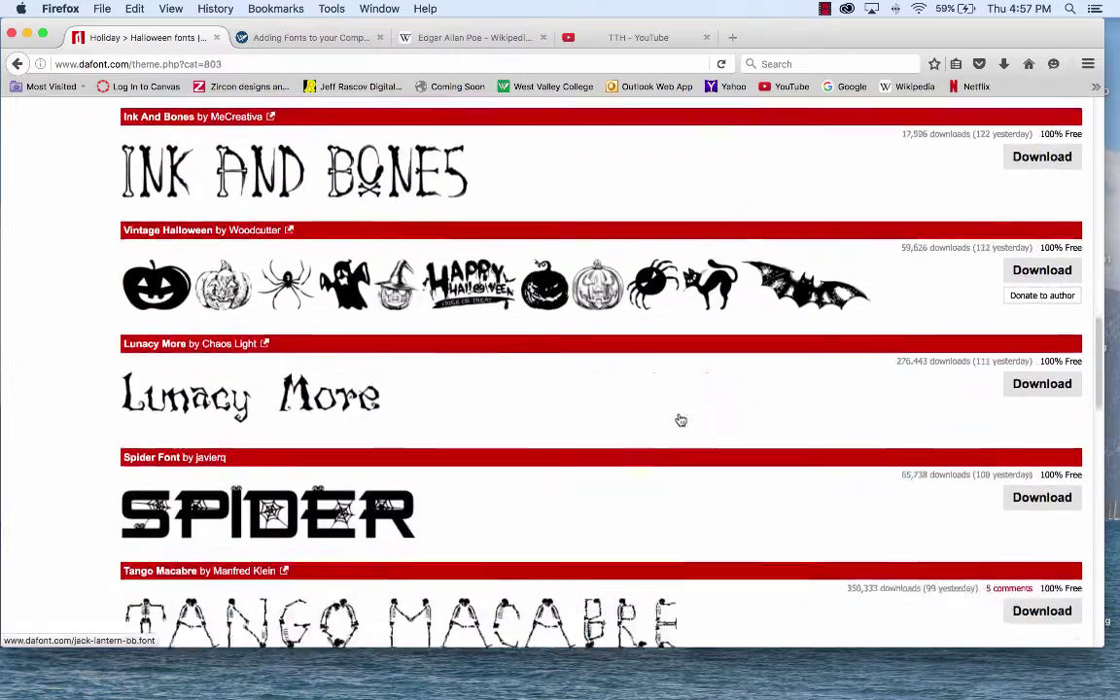
pyautogui.scroll(-10, 681, 420)
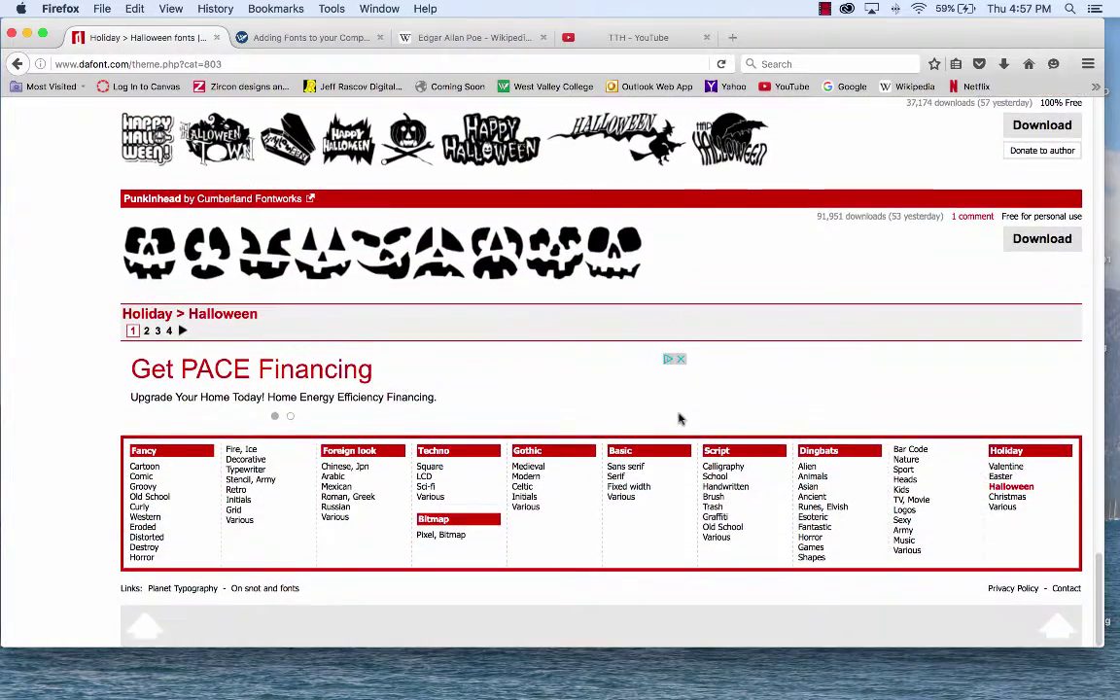
pyautogui.scroll(10, 681, 420)
pyautogui.scroll(15, 681, 420)
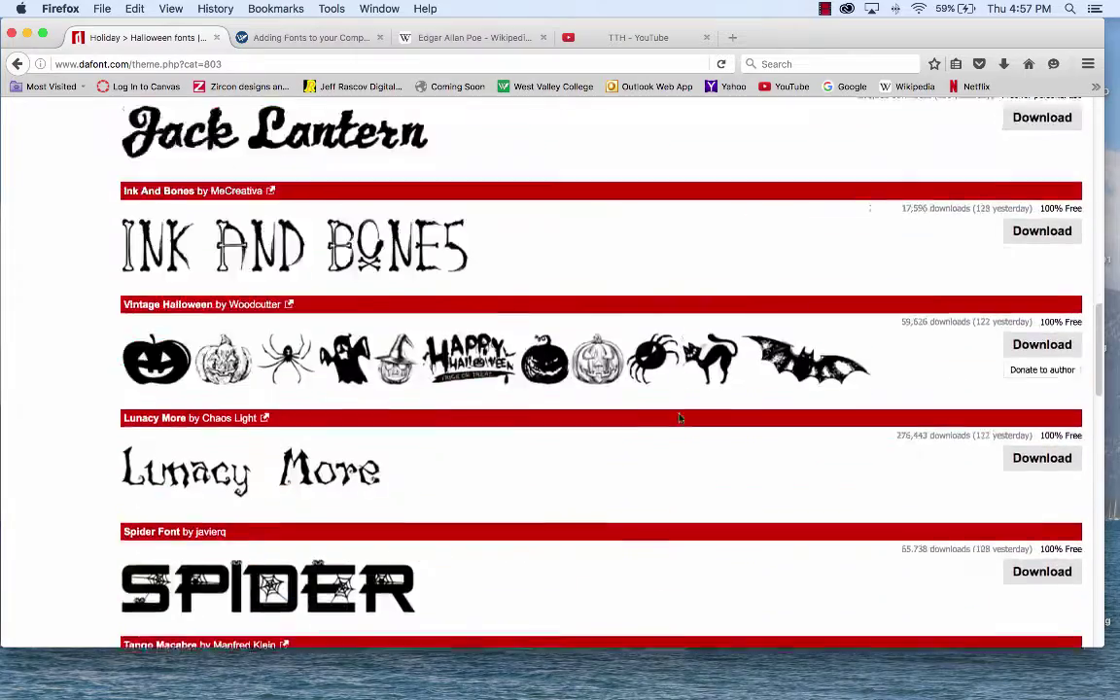
pyautogui.scroll(1, 681, 420)
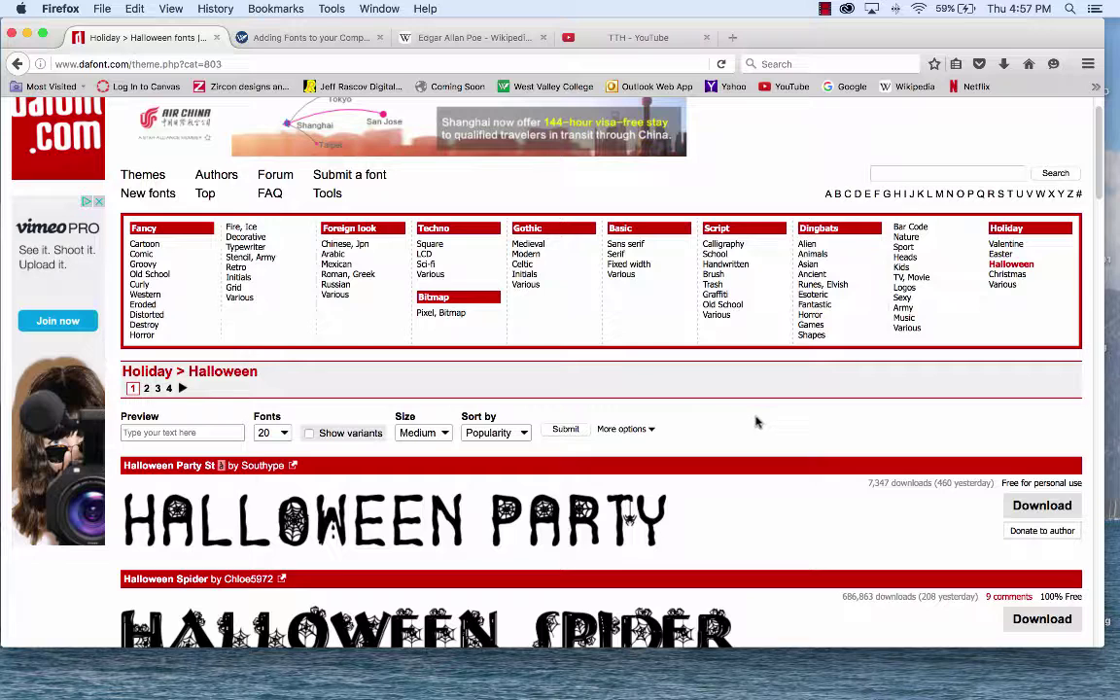
pyautogui.click(526, 244)
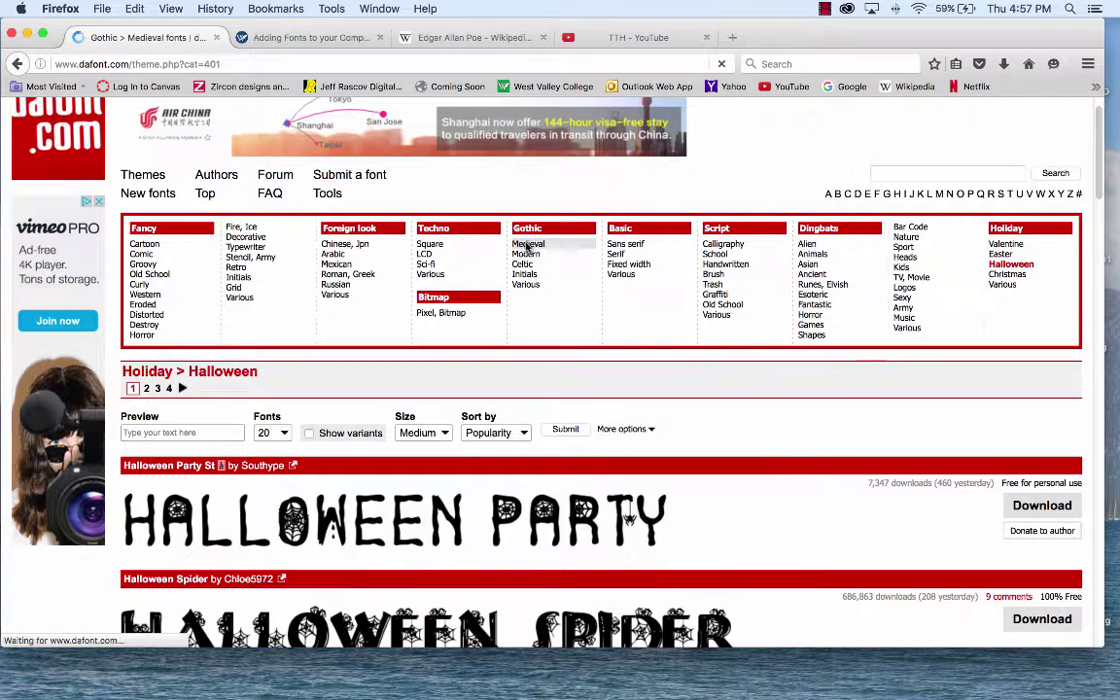
pyautogui.scroll(-10, 650, 465)
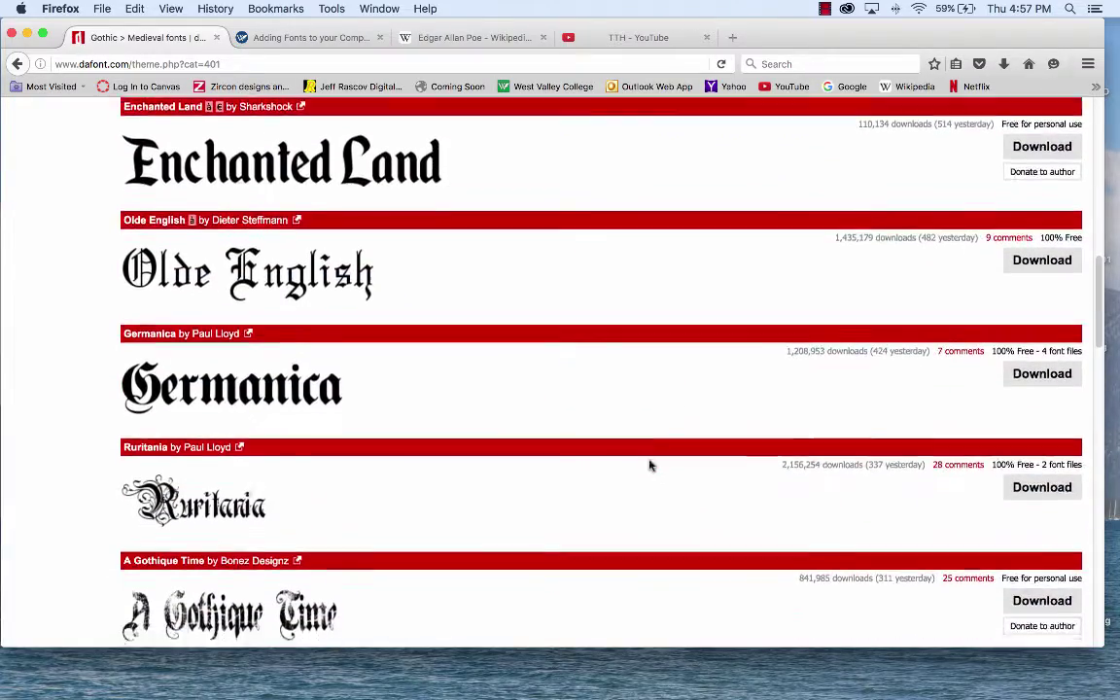
pyautogui.scroll(-6, 650, 465)
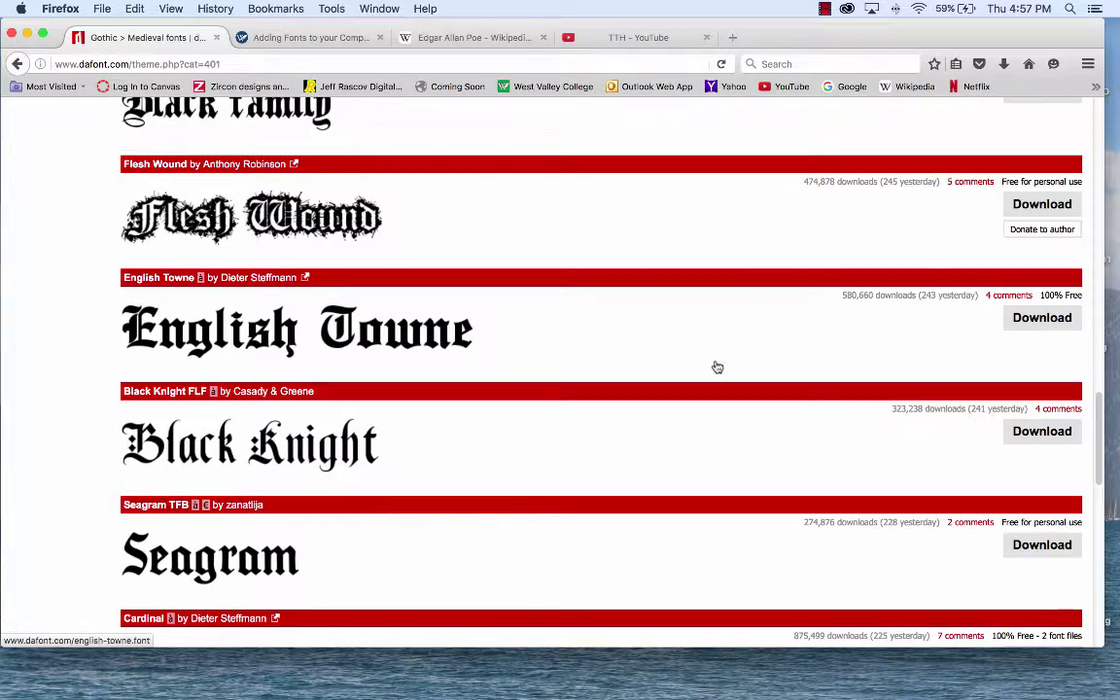
pyautogui.scroll(-5, 716, 368)
pyautogui.scroll(15, 717, 367)
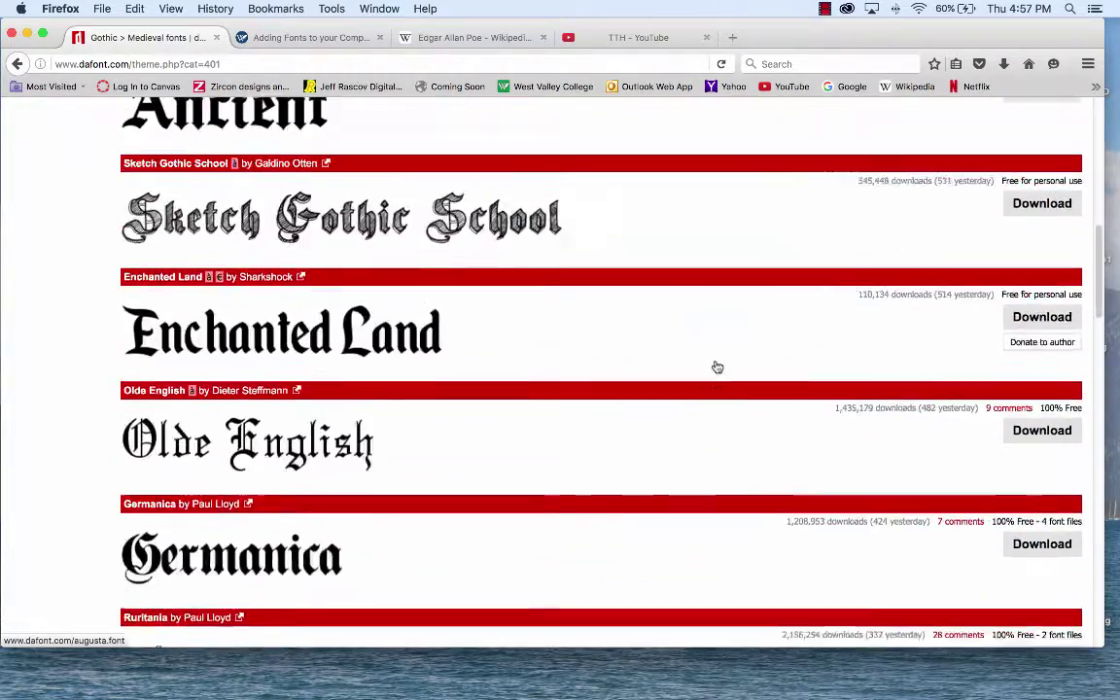
pyautogui.scroll(3, 716, 368)
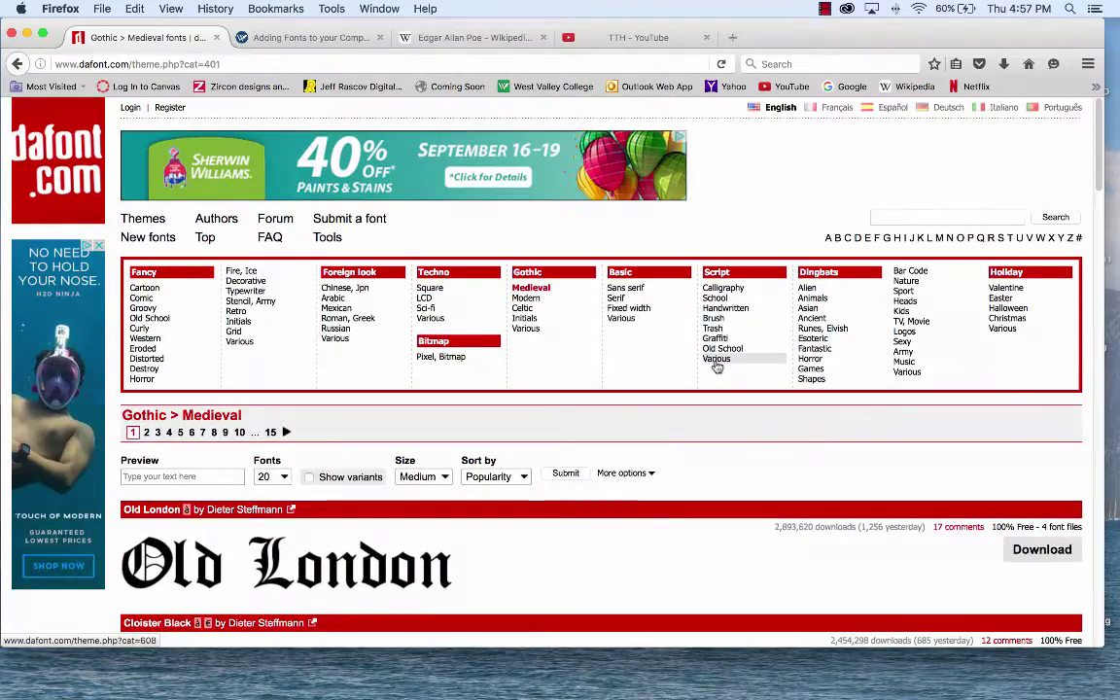
# Browse the Fancy > Old School fonts
pyautogui.click(155, 320)
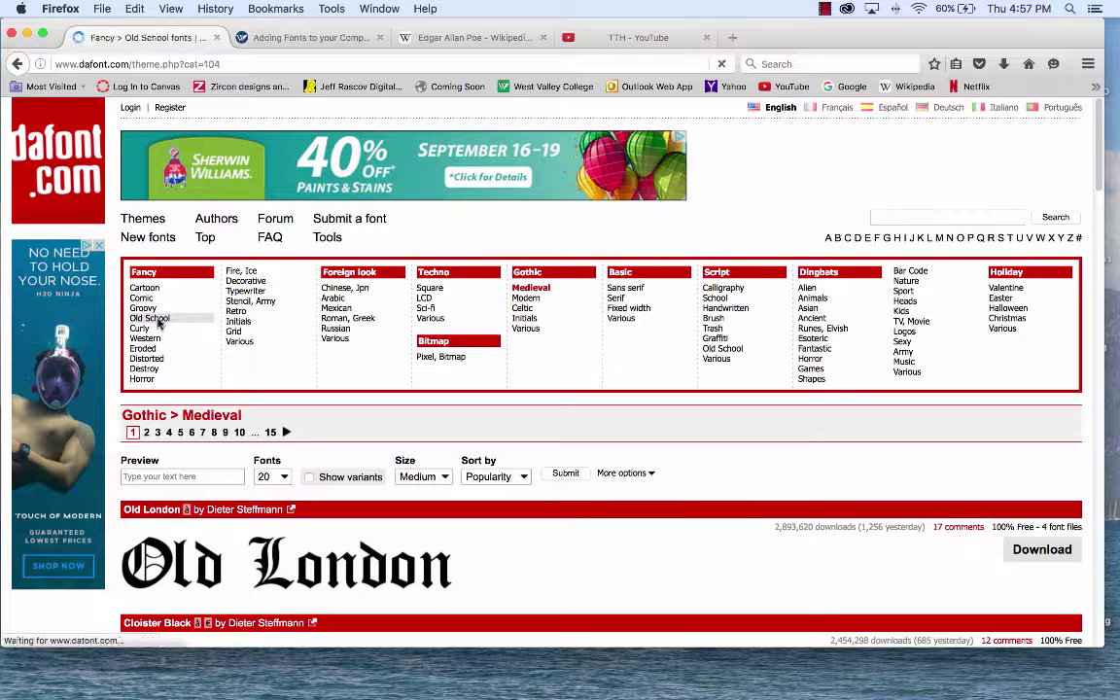
pyautogui.scroll(-5, 585, 435)
pyautogui.scroll(-10, 584, 435)
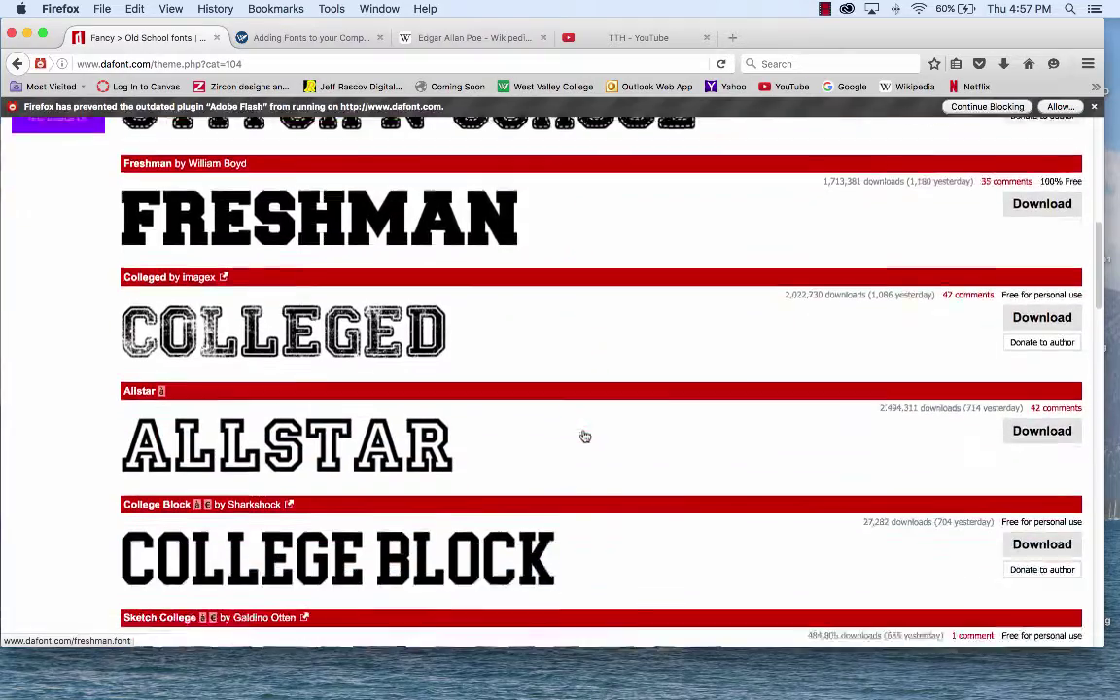
pyautogui.scroll(-10, 585, 435)
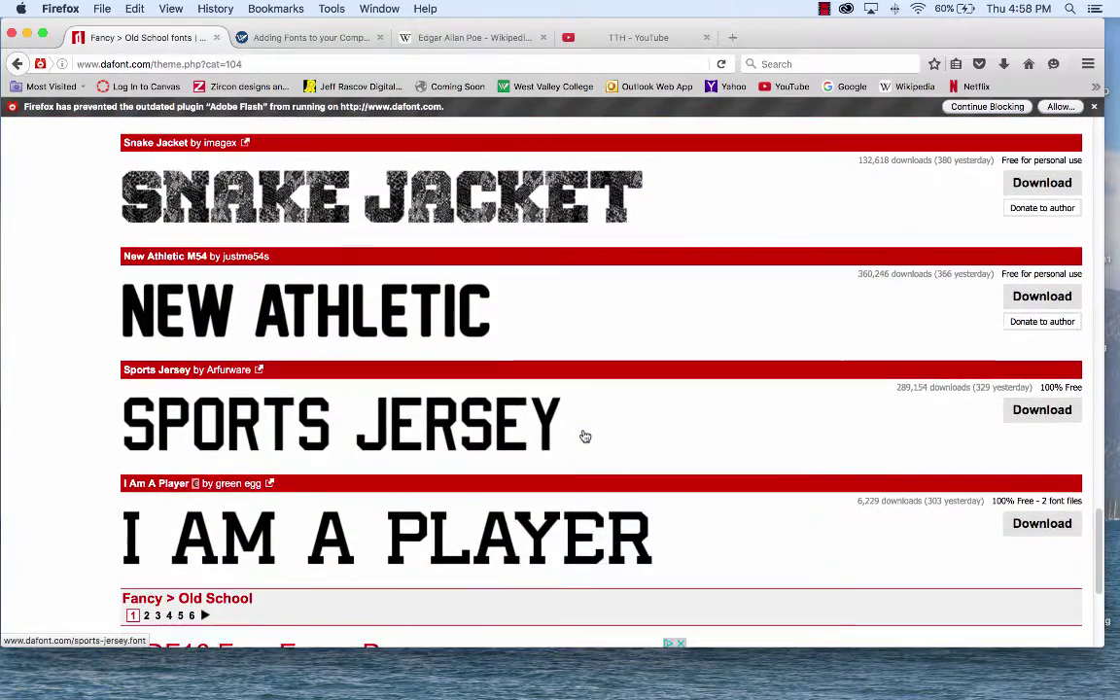
pyautogui.scroll(15, 584, 436)
pyautogui.scroll(15, 584, 436)
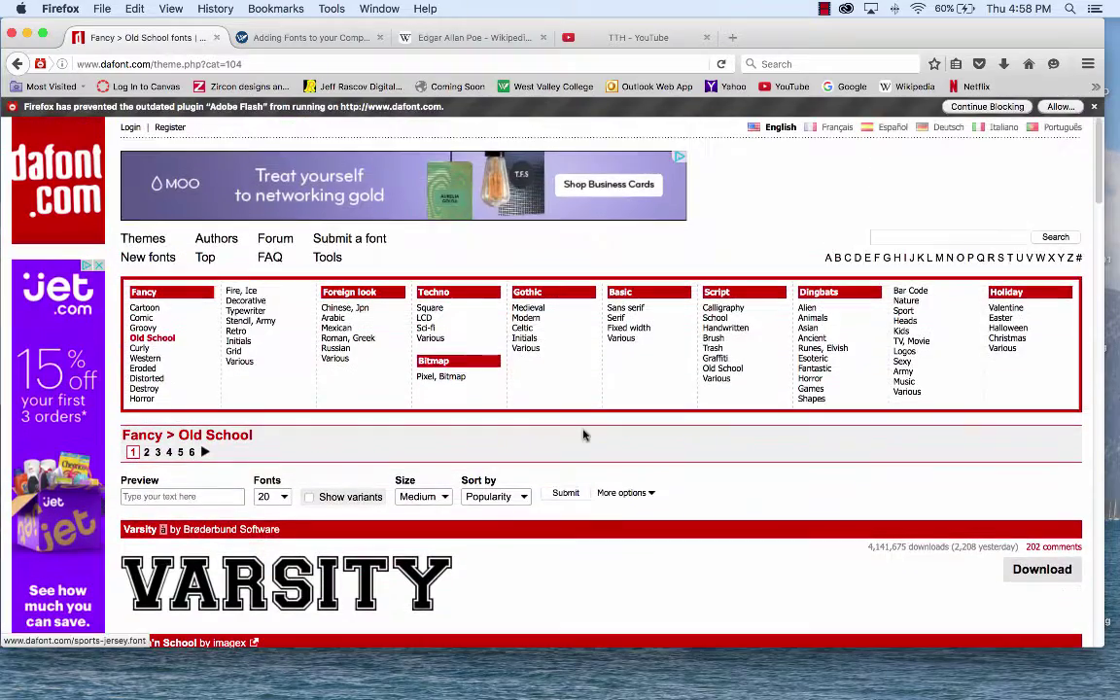
# Return to Holiday > Halloween and scroll through its first page
pyautogui.click(1008, 313)
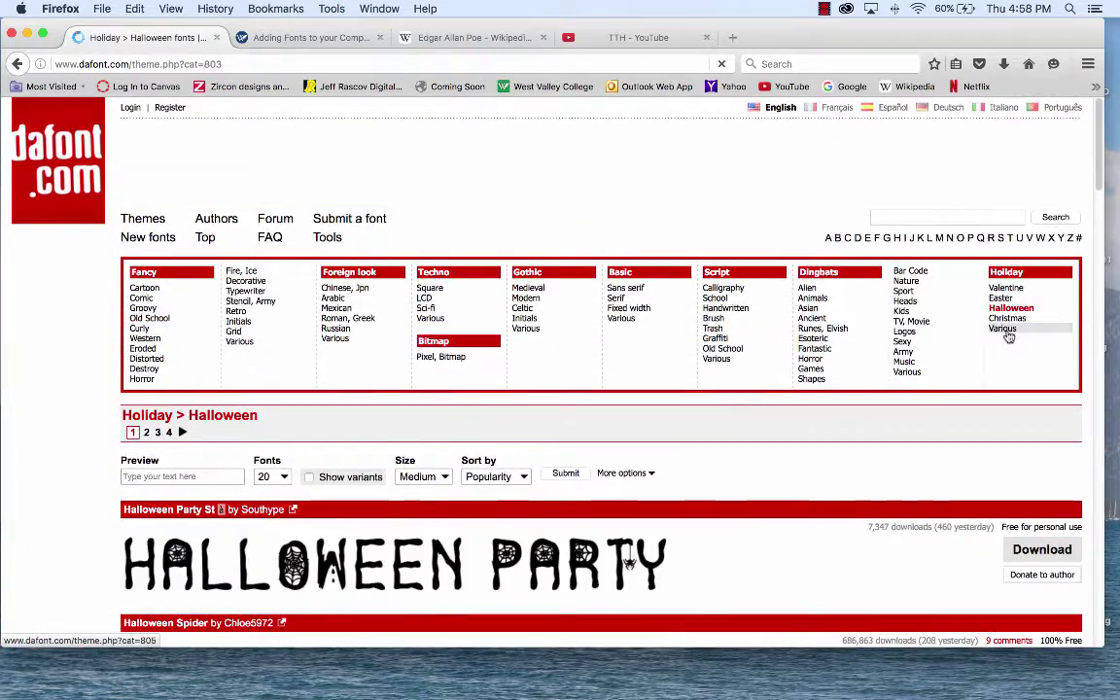
pyautogui.scroll(-20, 756, 393)
pyautogui.scroll(-5, 757, 397)
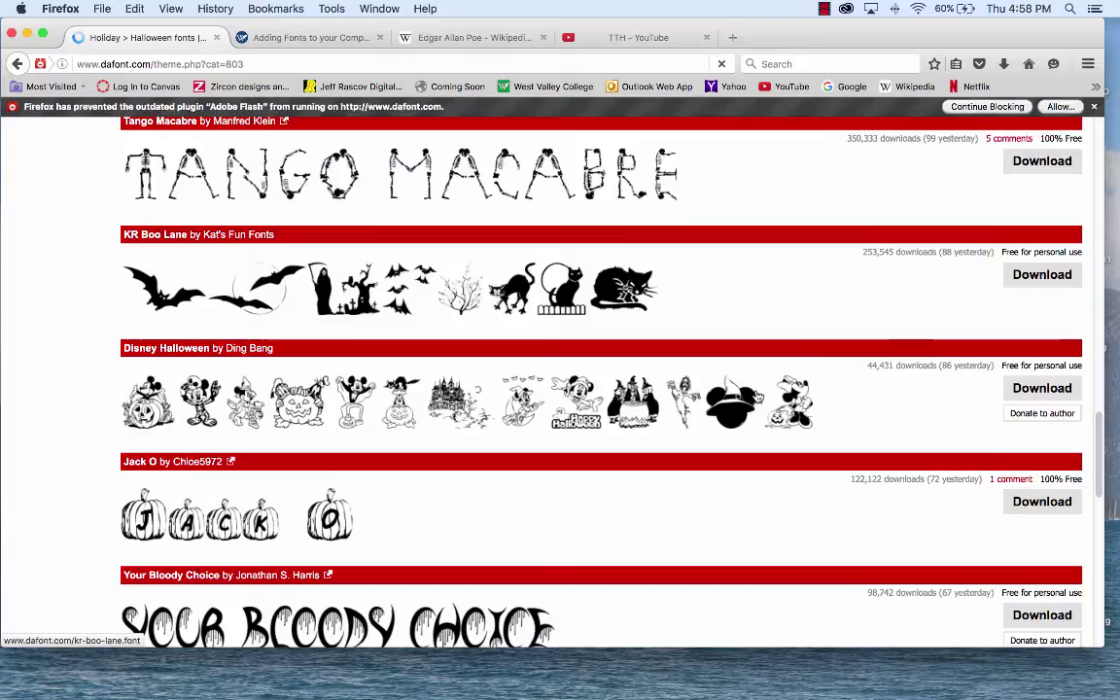
pyautogui.scroll(1, 758, 395)
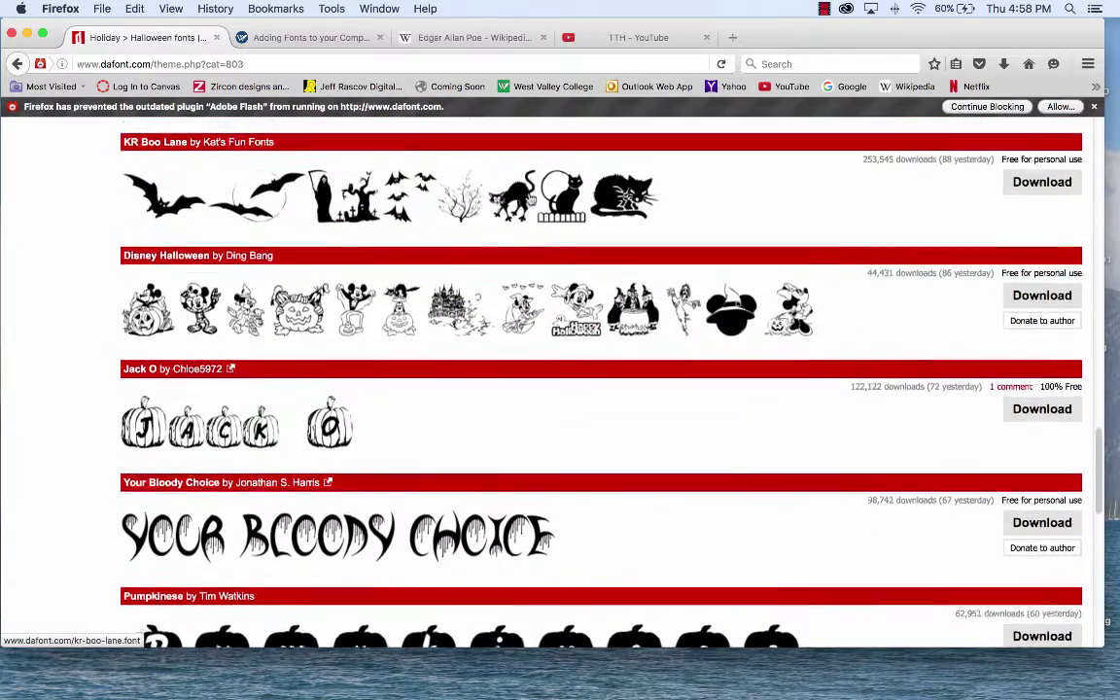
pyautogui.scroll(-13, 587, 379)
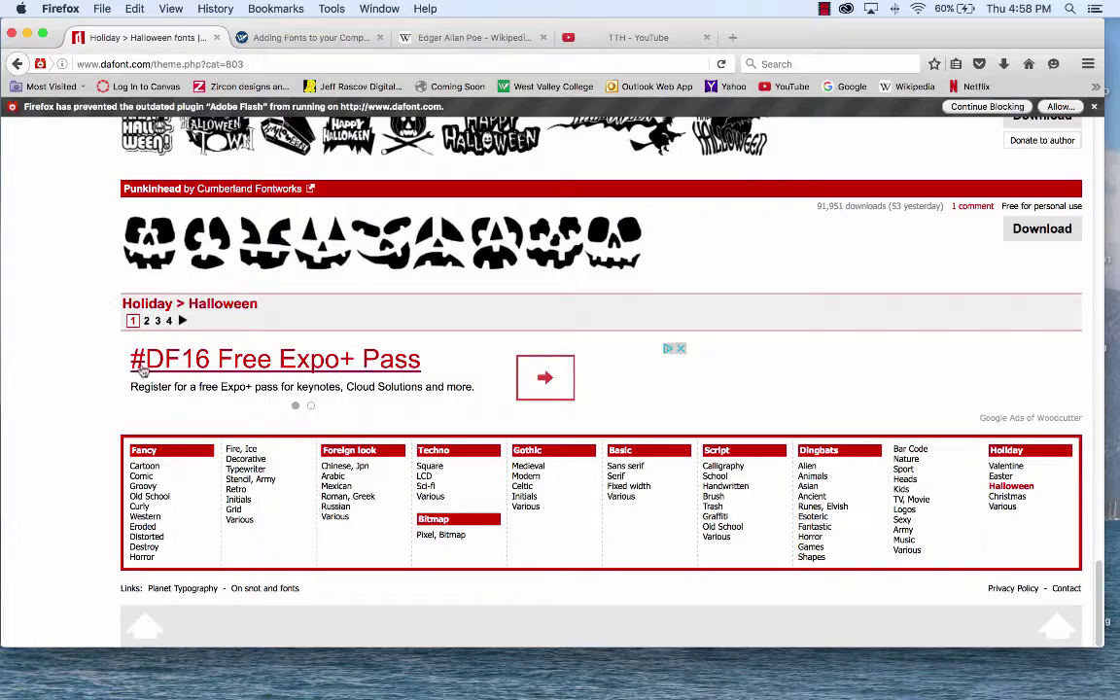
# Browse Halloween font pages 2 and 3, including Linus' Pumpkin and Tombstone
pyautogui.click(147, 320)
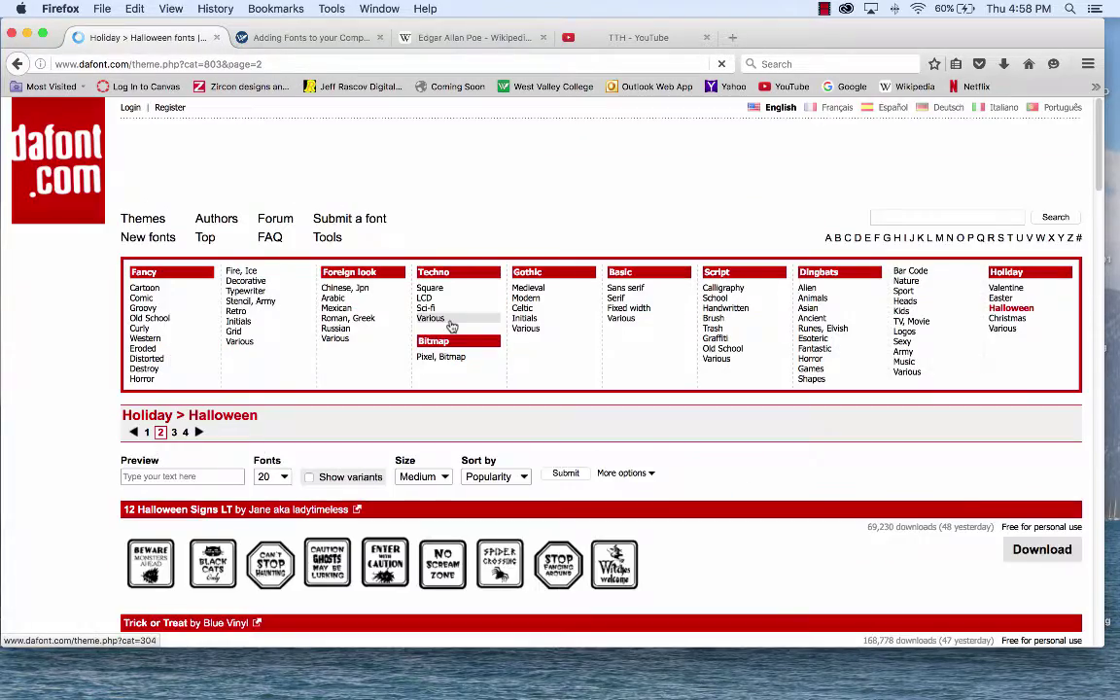
pyautogui.scroll(-10, 638, 452)
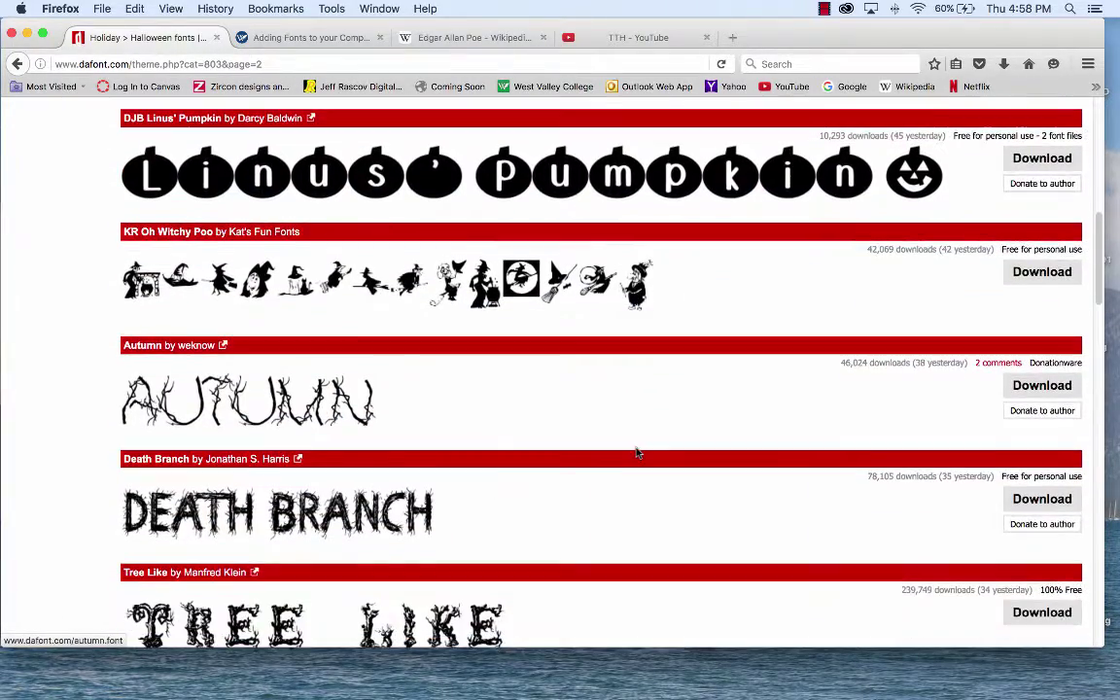
pyautogui.scroll(-10, 637, 452)
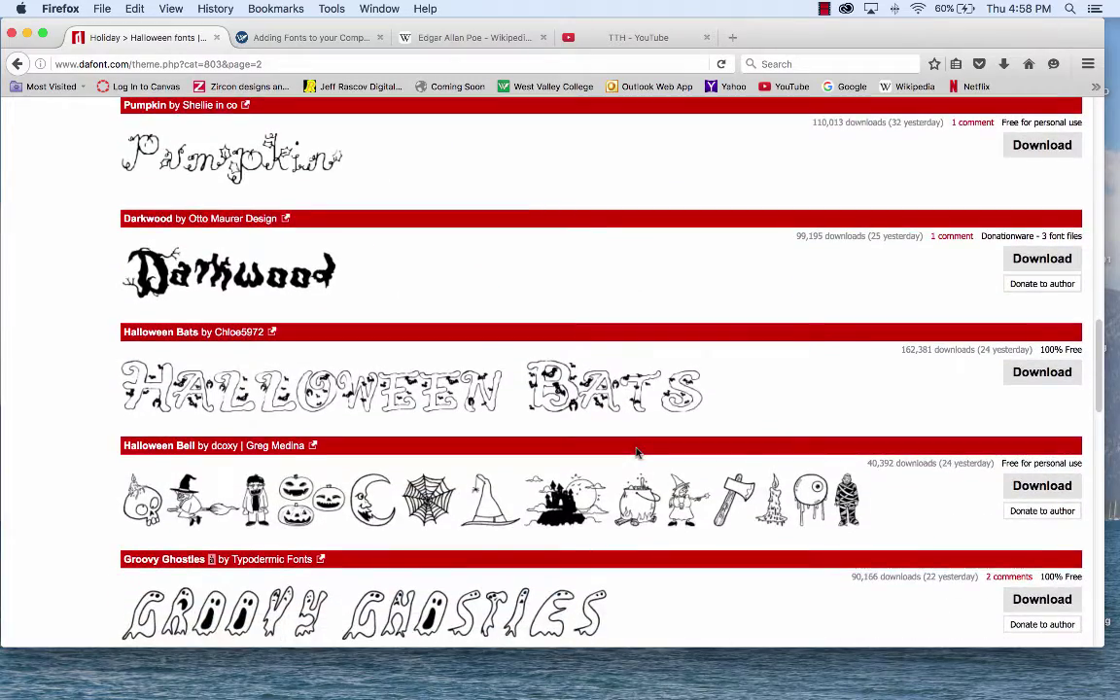
pyautogui.scroll(-10, 637, 452)
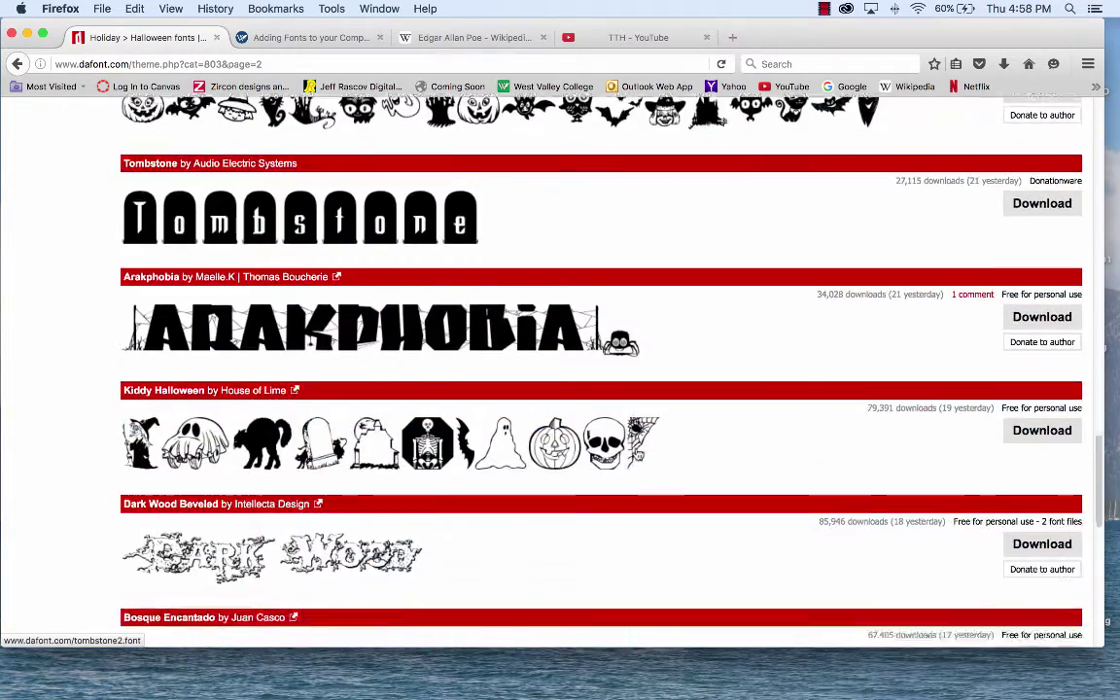
pyautogui.scroll(-10, 637, 452)
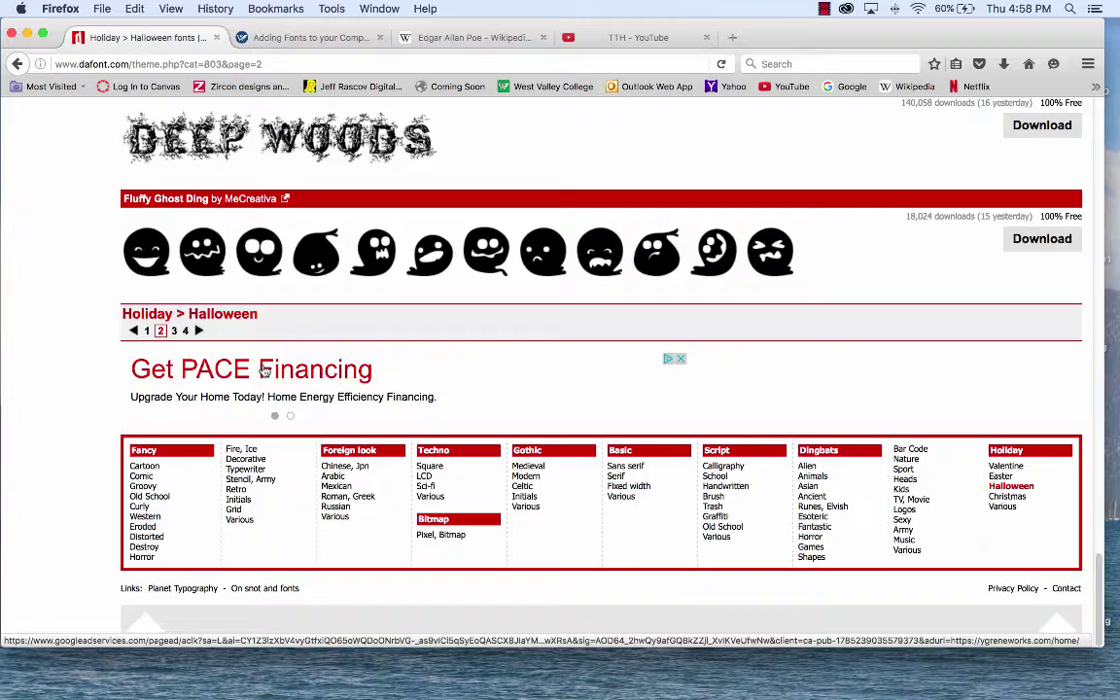
pyautogui.click(174, 331)
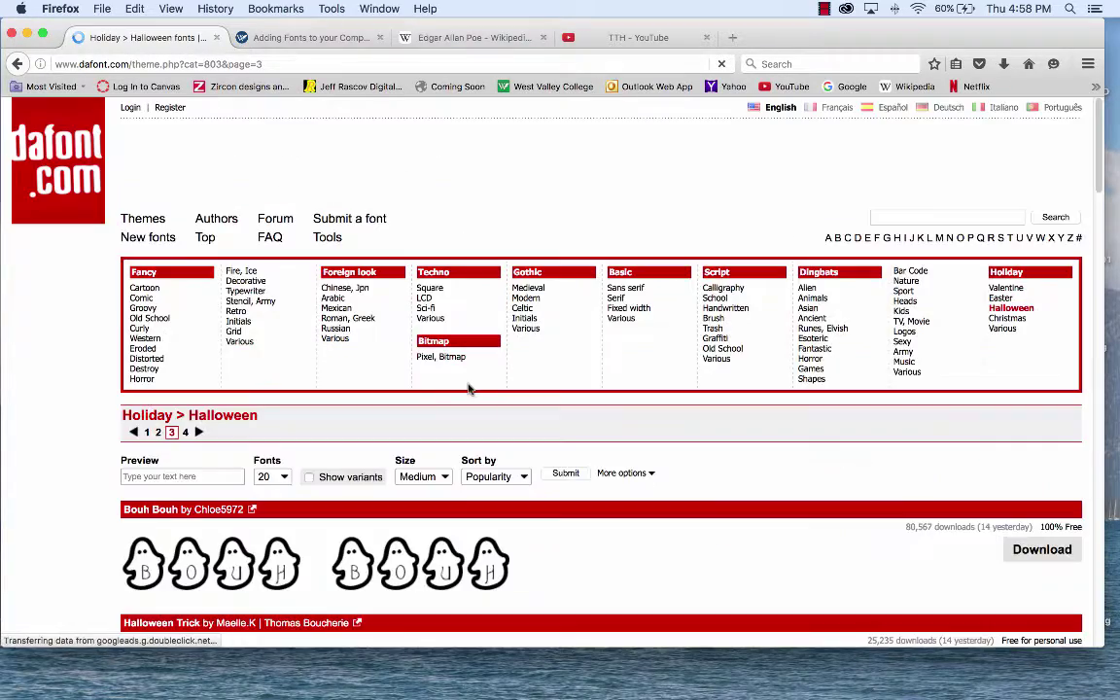
pyautogui.scroll(-10, 468, 389)
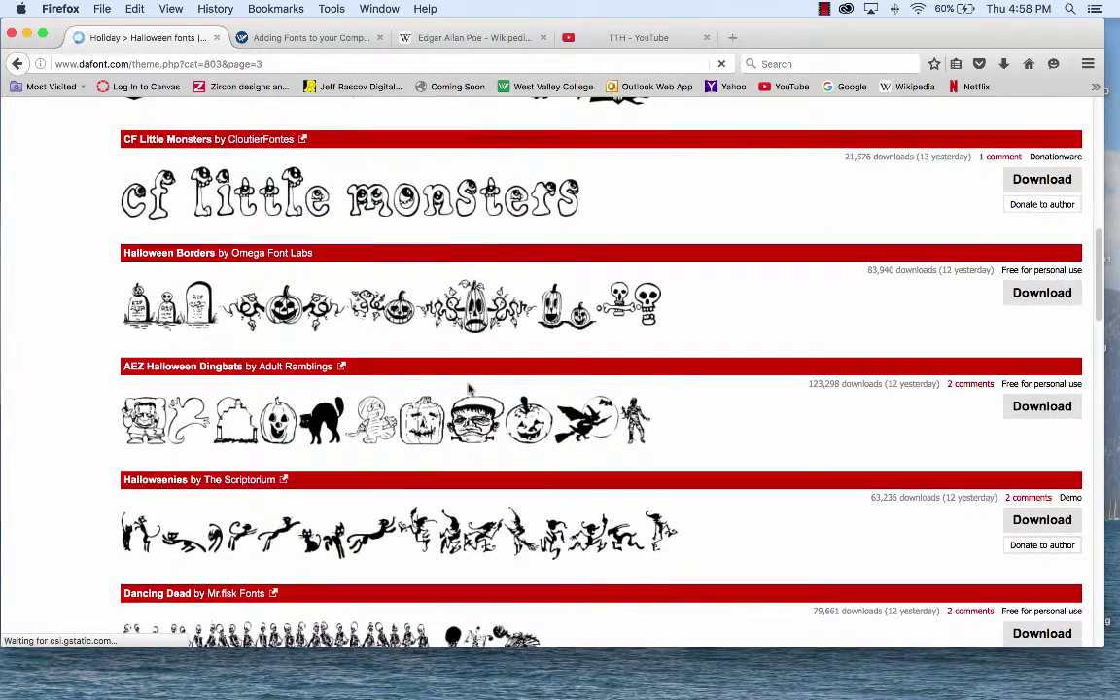
pyautogui.scroll(-5, 468, 389)
pyautogui.scroll(3, 468, 388)
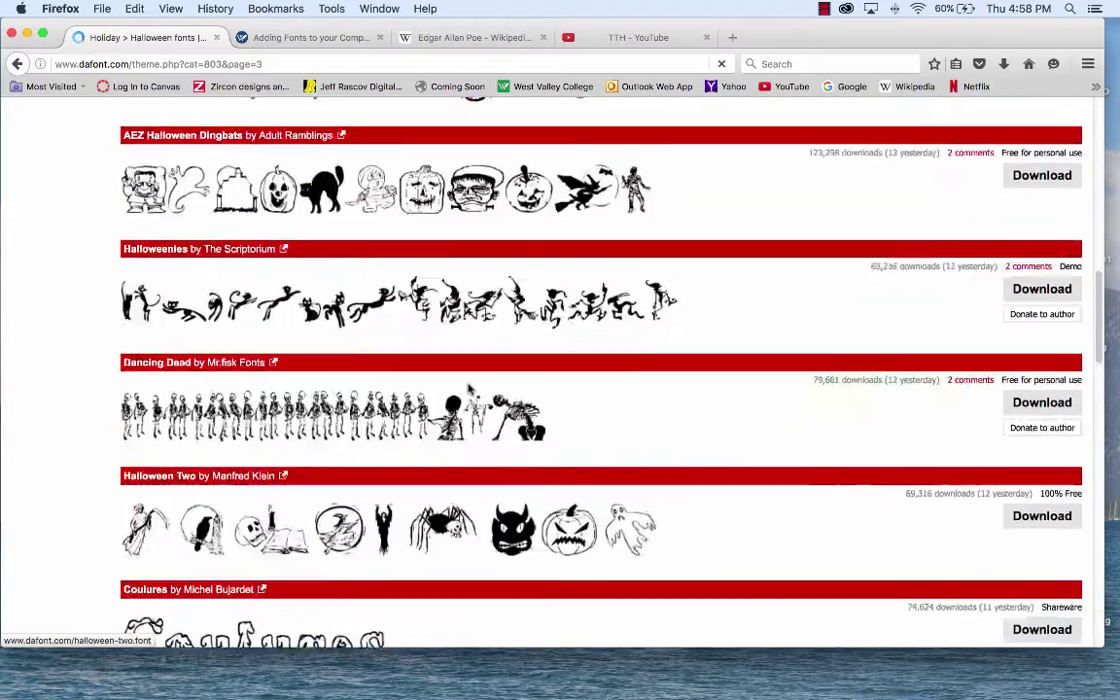
pyautogui.scroll(12, 468, 389)
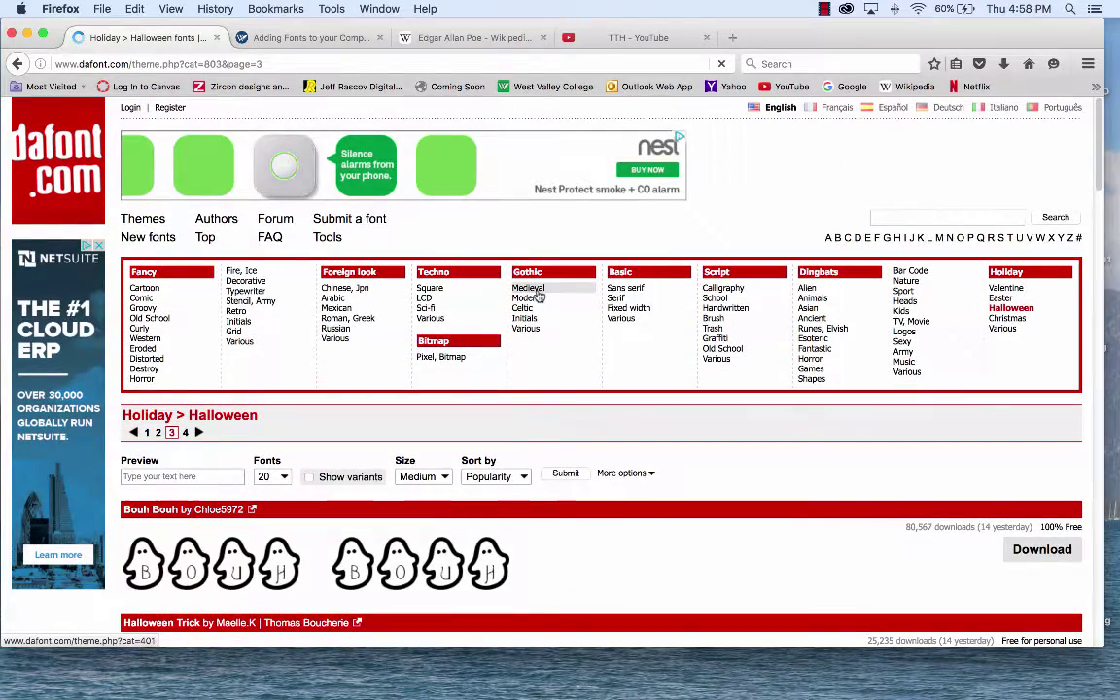
# Open Gothic > Medieval and scroll to Faith Collapsing on page 2
pyautogui.click(537, 296)
pyautogui.scroll(-10, 608, 403)
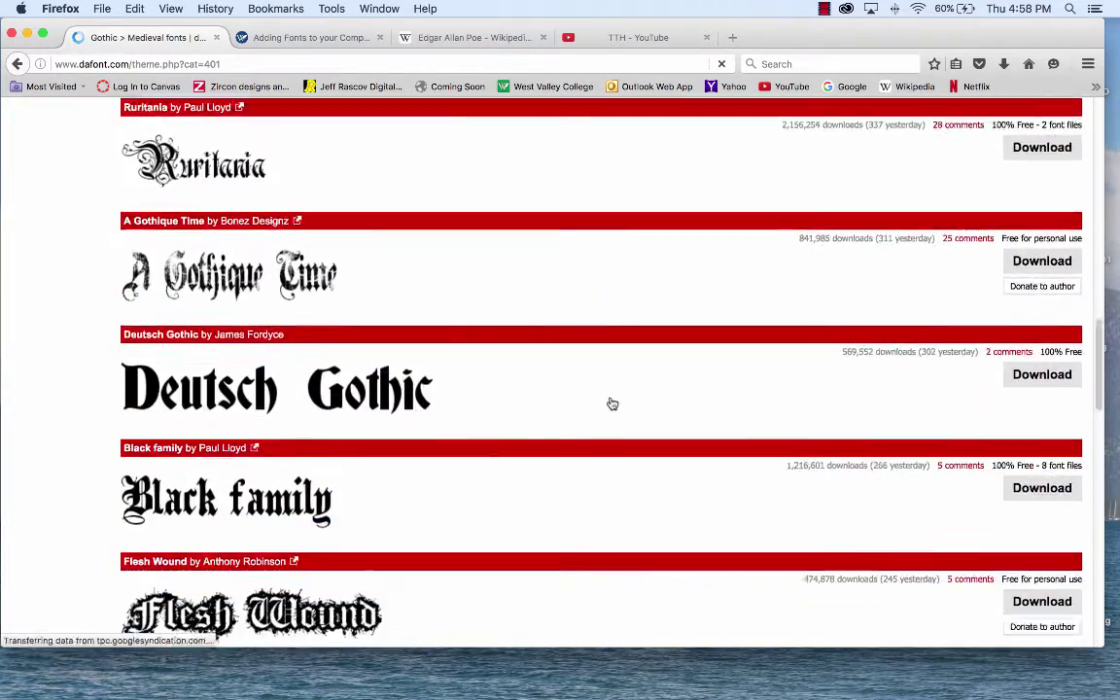
pyautogui.scroll(-10, 613, 403)
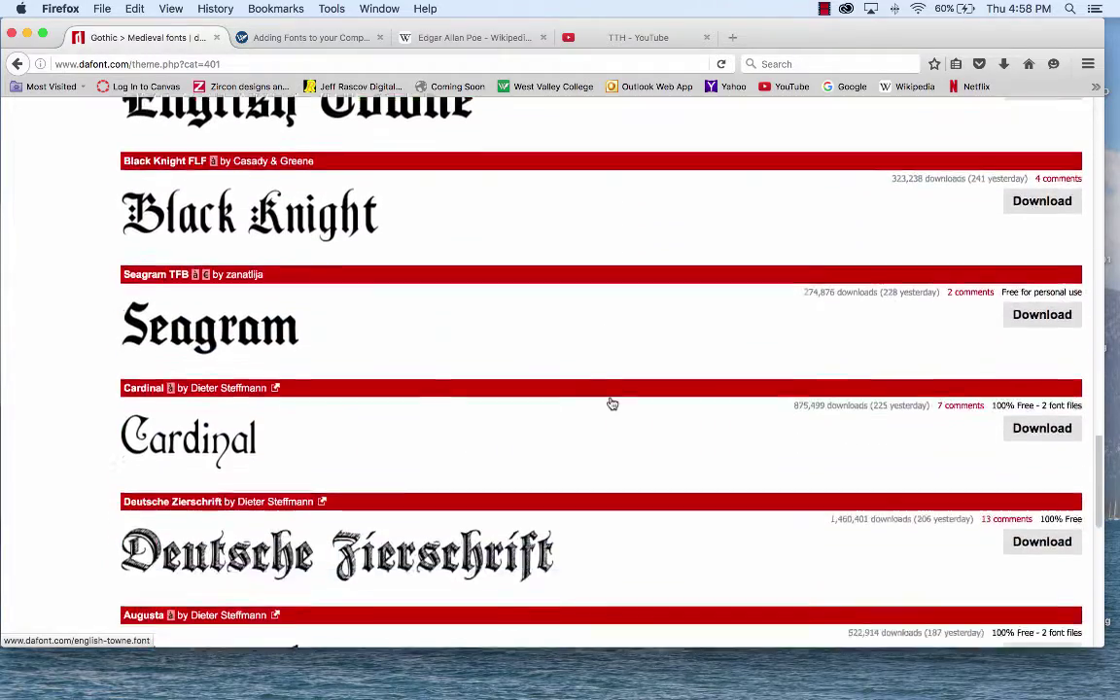
pyautogui.scroll(-10, 612, 403)
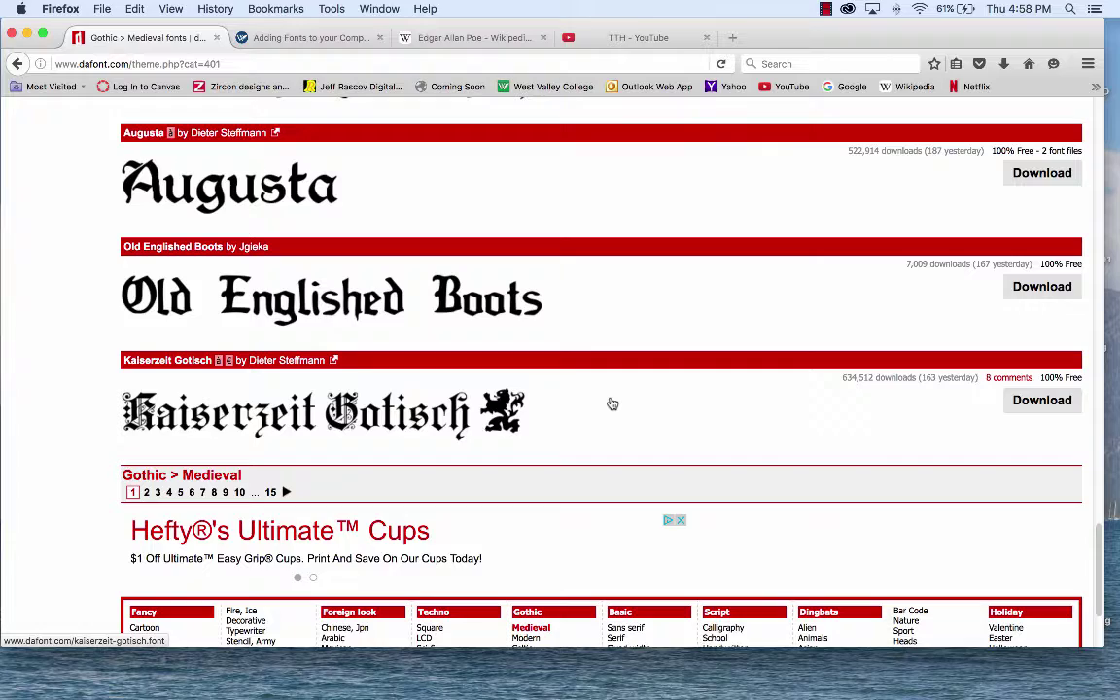
pyautogui.click(147, 492)
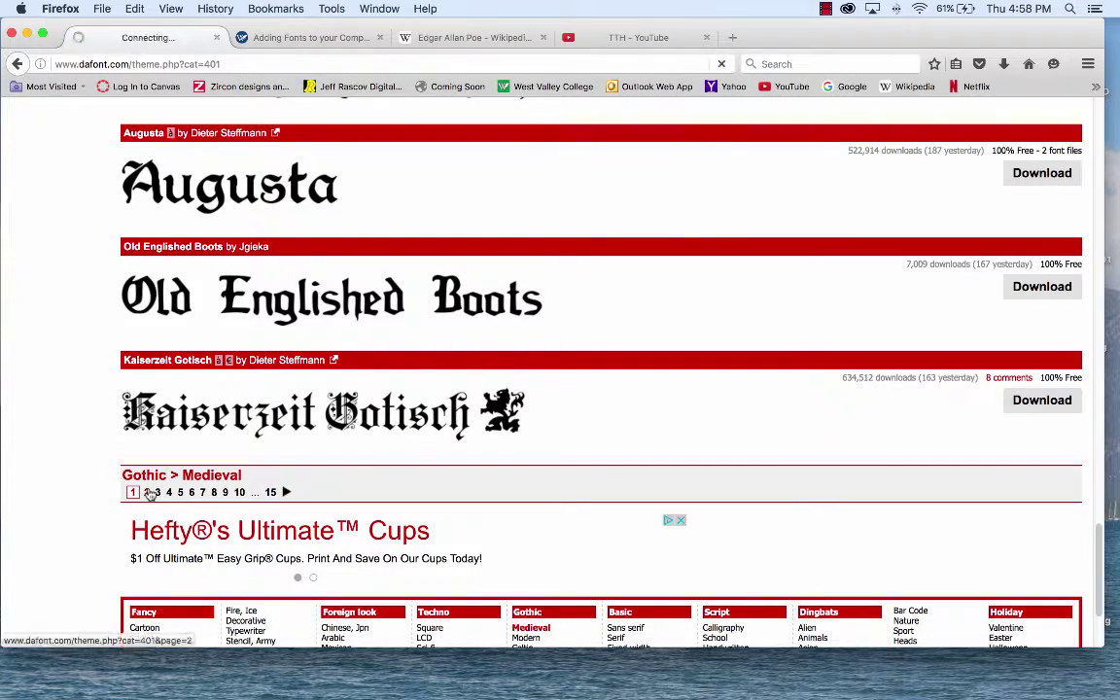
pyautogui.scroll(-10, 432, 472)
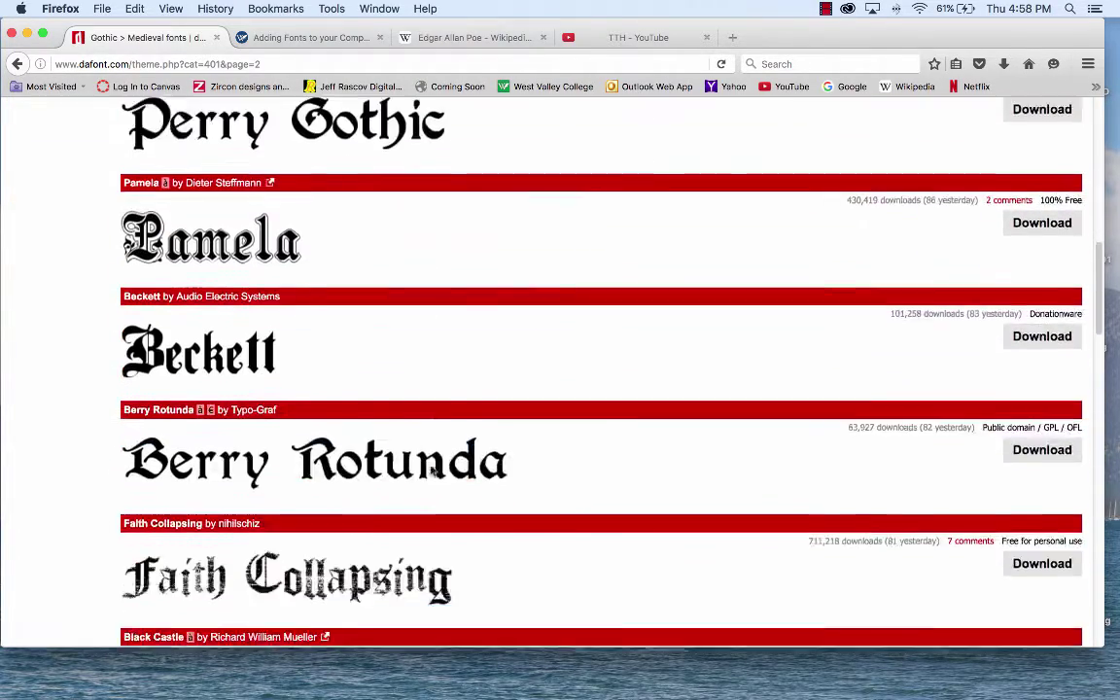
pyautogui.scroll(-1, 432, 472)
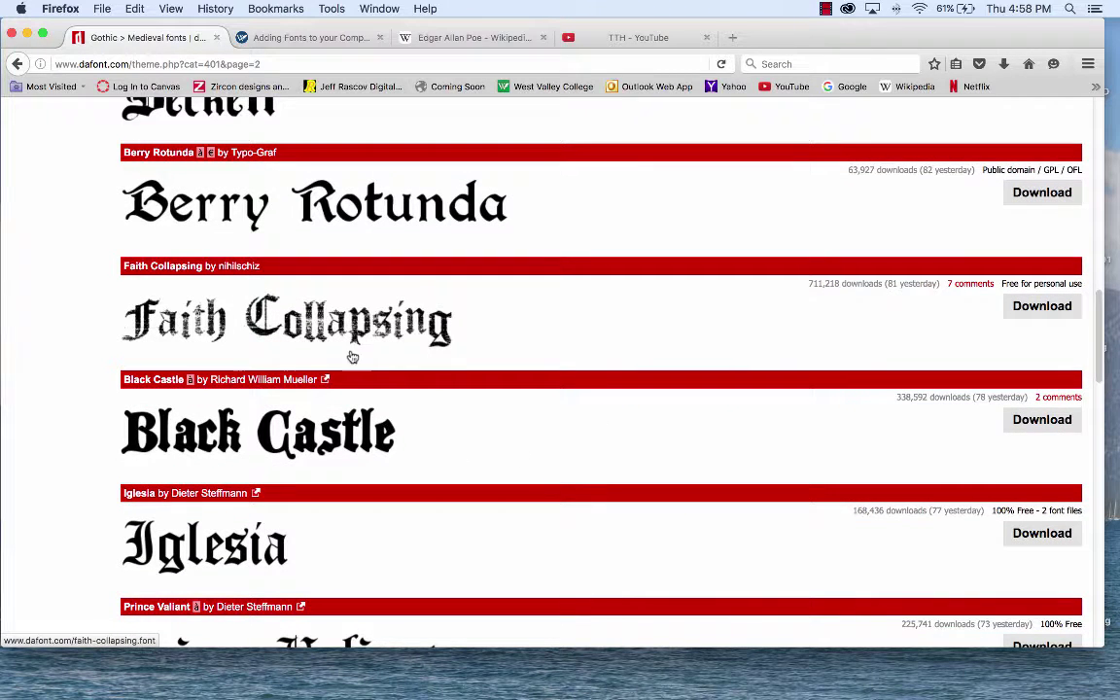
# Download the Faith Collapsing font, opening the zip with Archive Utility
pyautogui.click(1060, 311)
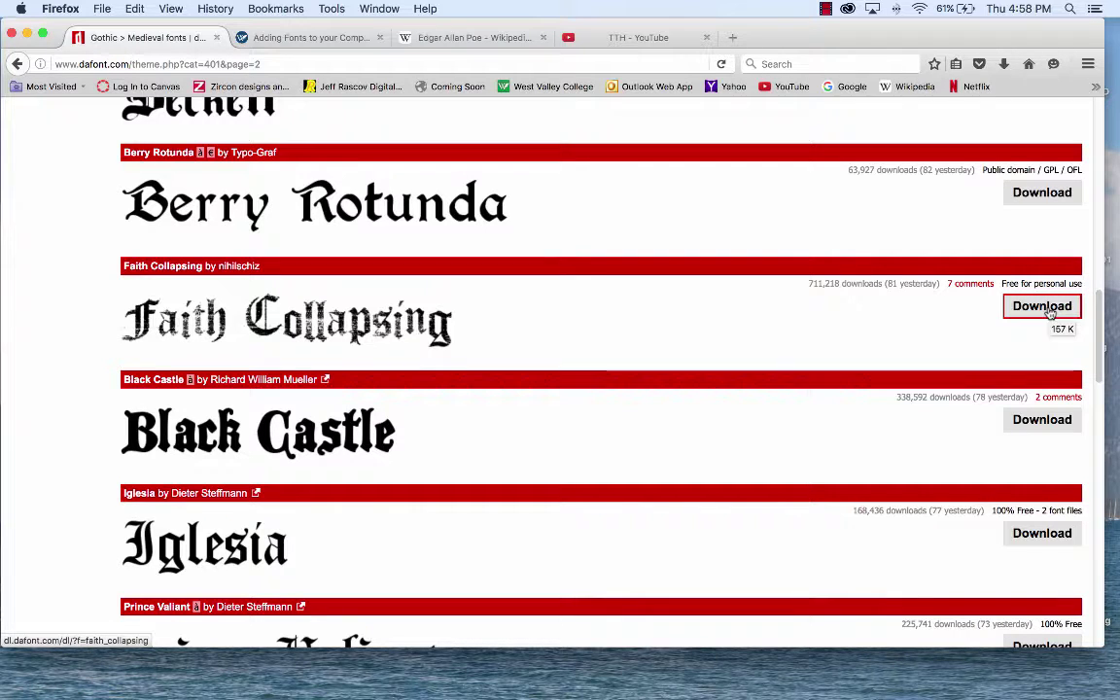
pyautogui.click(1042, 306)
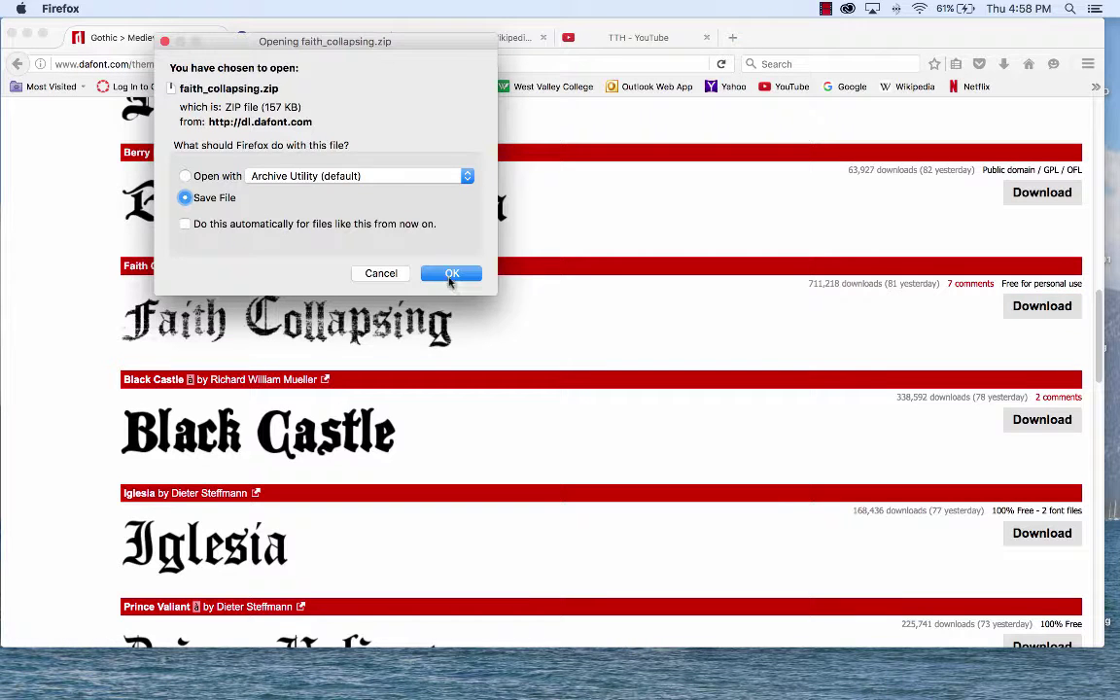
pyautogui.click(216, 176)
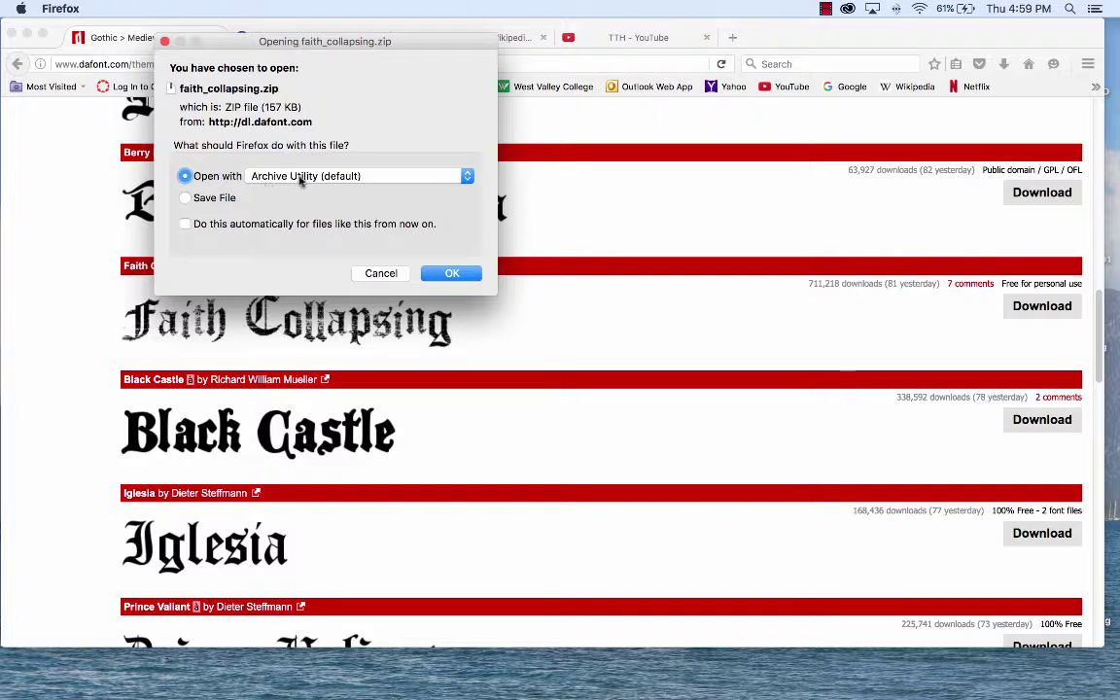
# Unzip the faith_collapsing download and open Faith Collapsing.ttf in Font Book
pyautogui.click(452, 275)
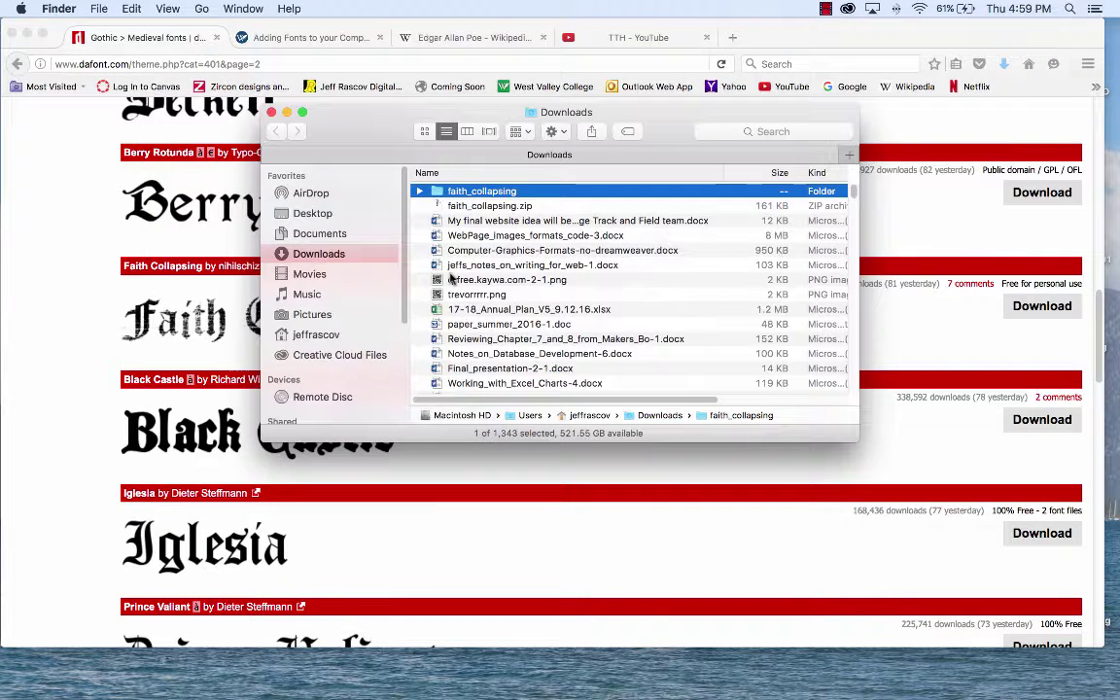
pyautogui.doubleClick(491, 192)
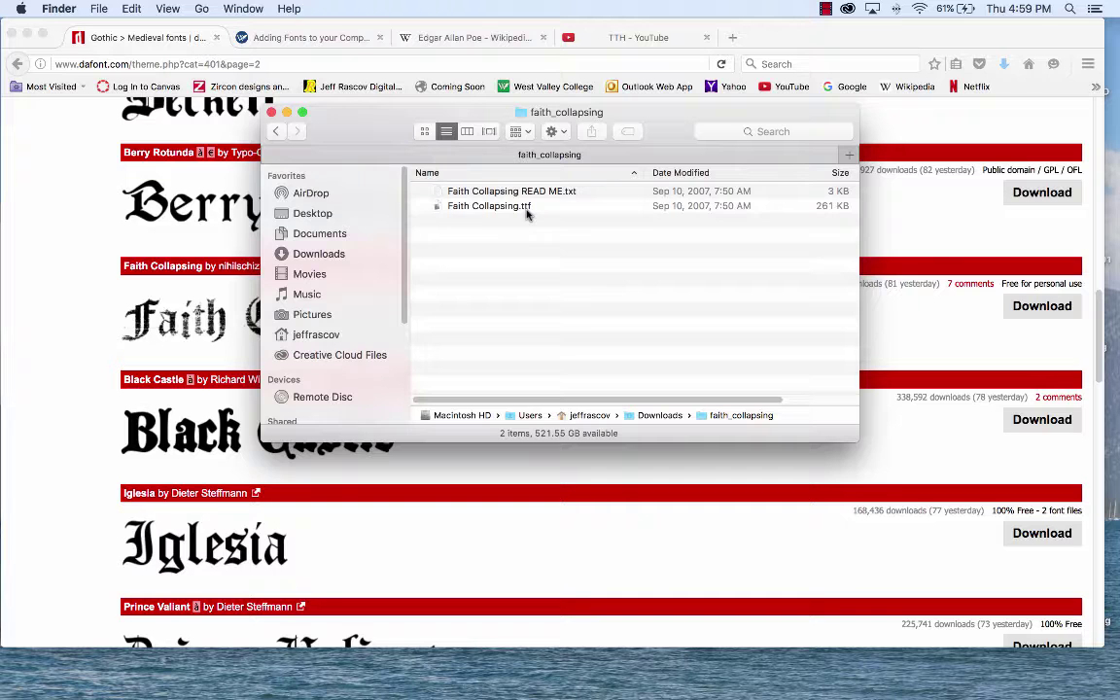
pyautogui.doubleClick(496, 208)
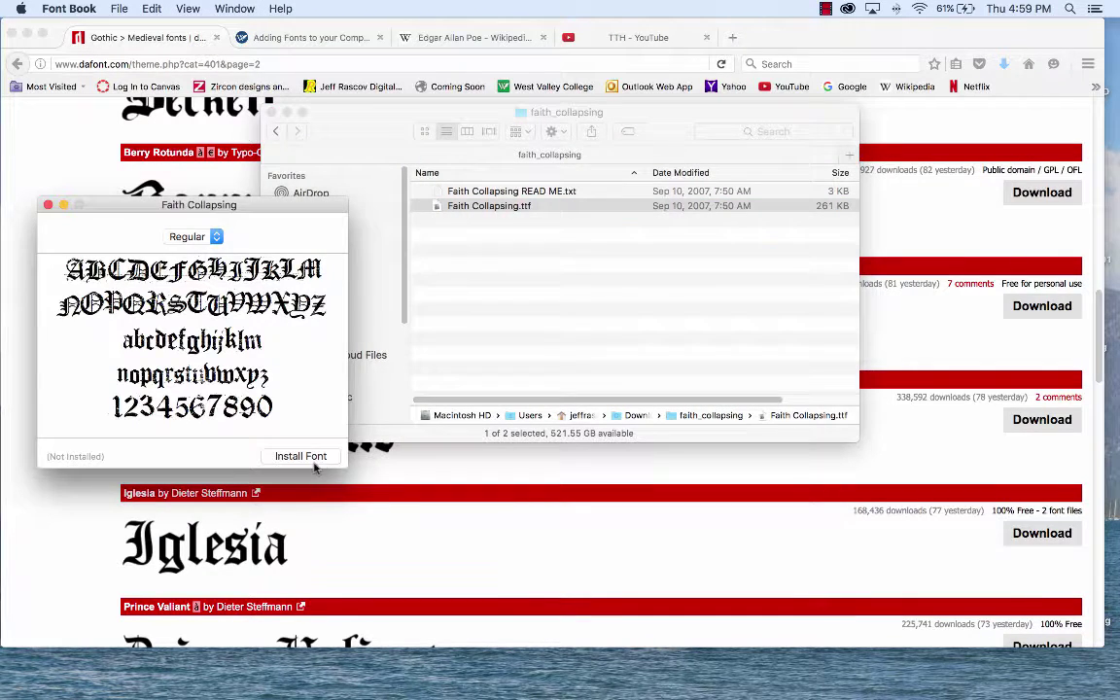
# Install Faith Collapsing, ticking it in Font Validation despite the warnings
pyautogui.click(300, 456)
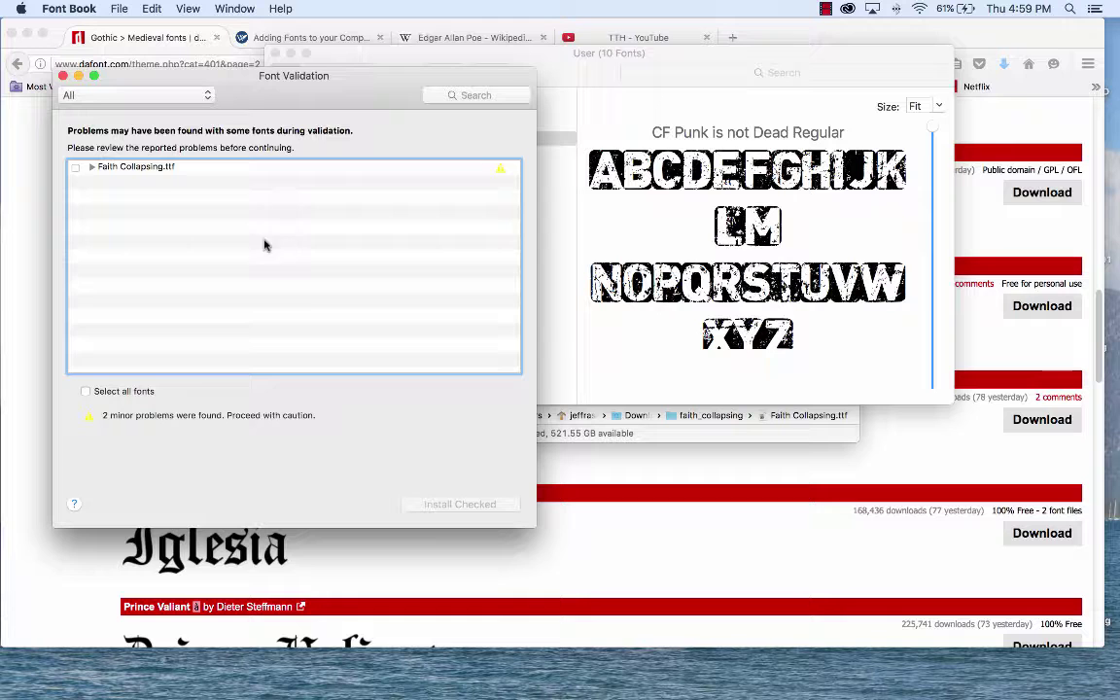
pyautogui.click(75, 167)
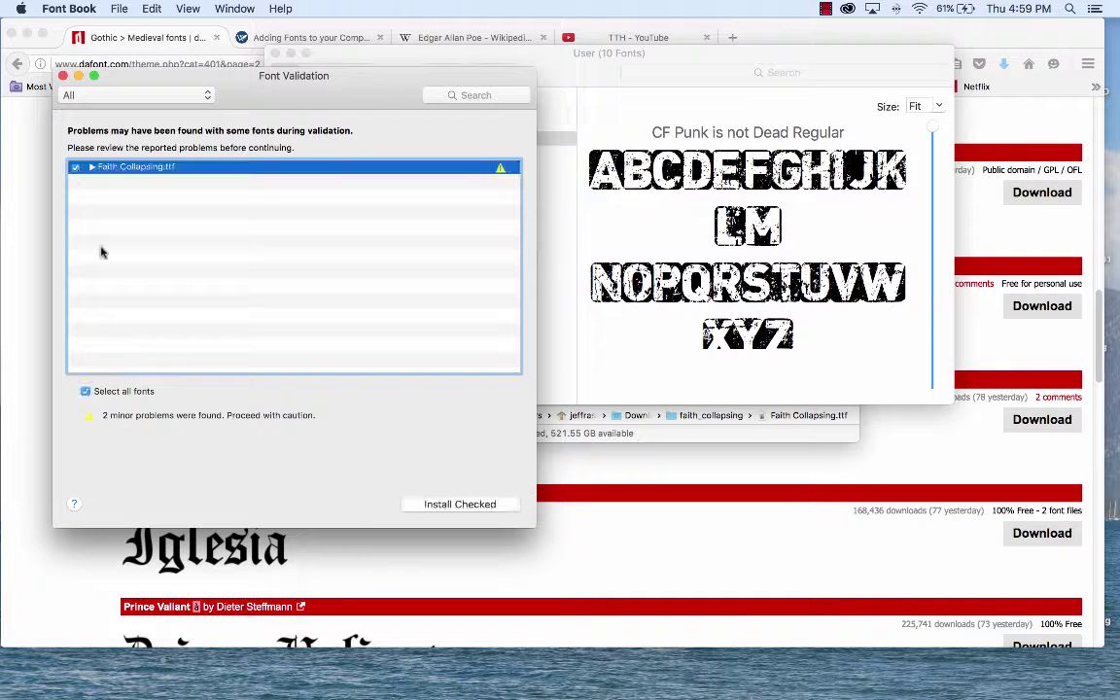
pyautogui.click(460, 504)
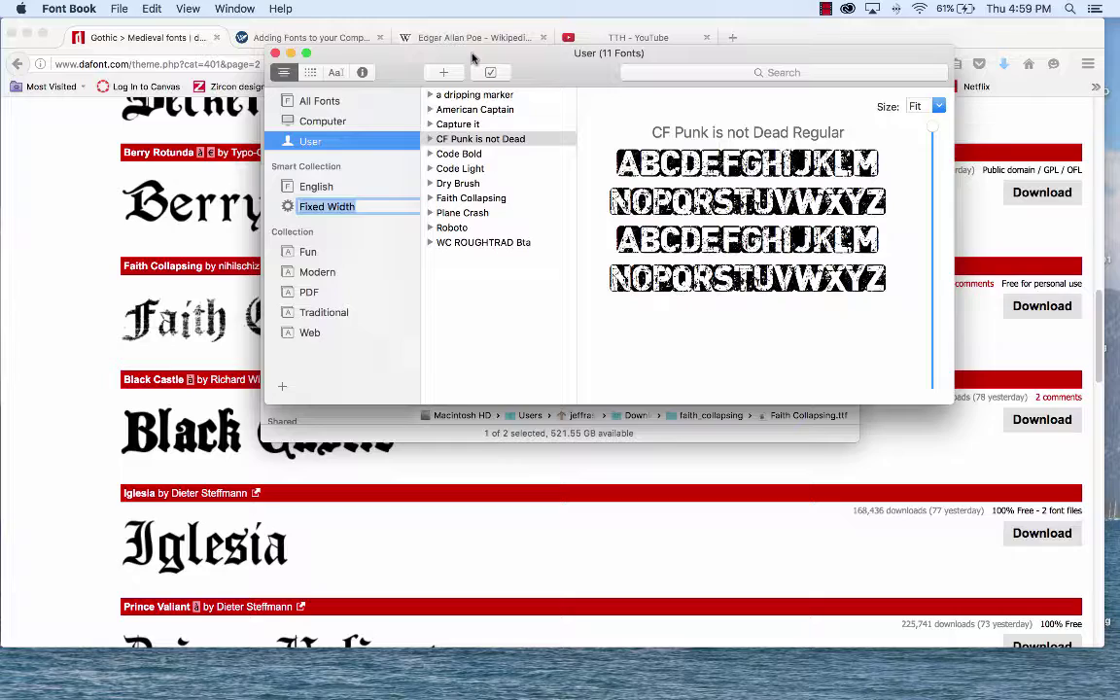
# Check the font among the User fonts, then quit Font Book and close the faith_collapsing folder
pyautogui.moveTo(473, 58); pyautogui.dragTo(498, 270)
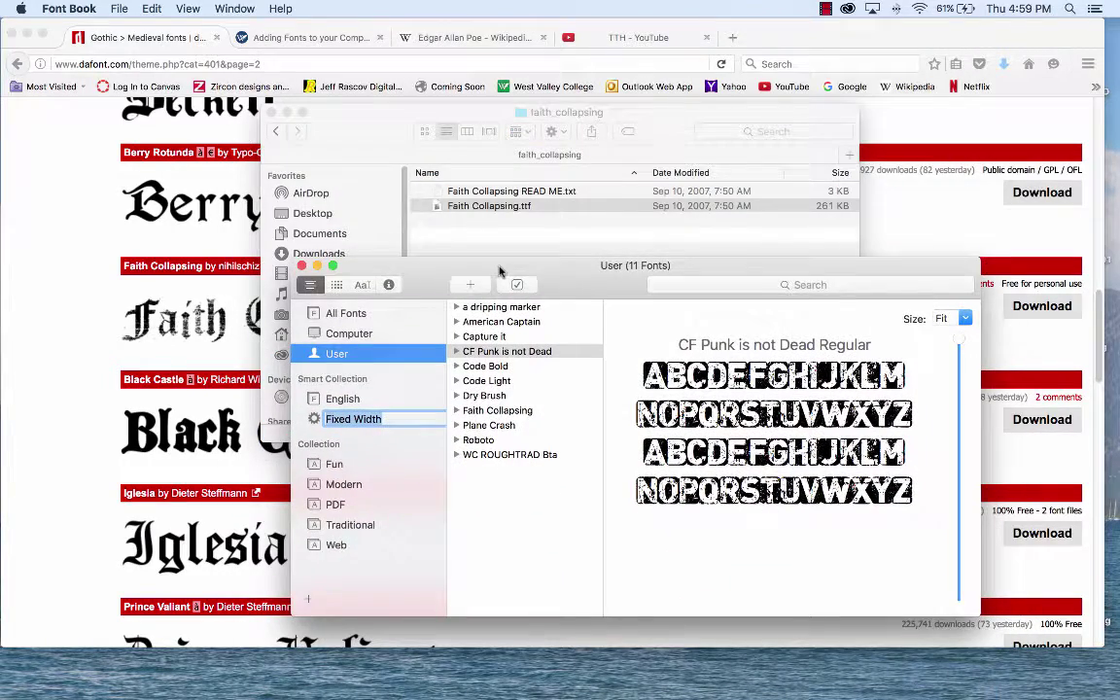
pyautogui.click(521, 411)
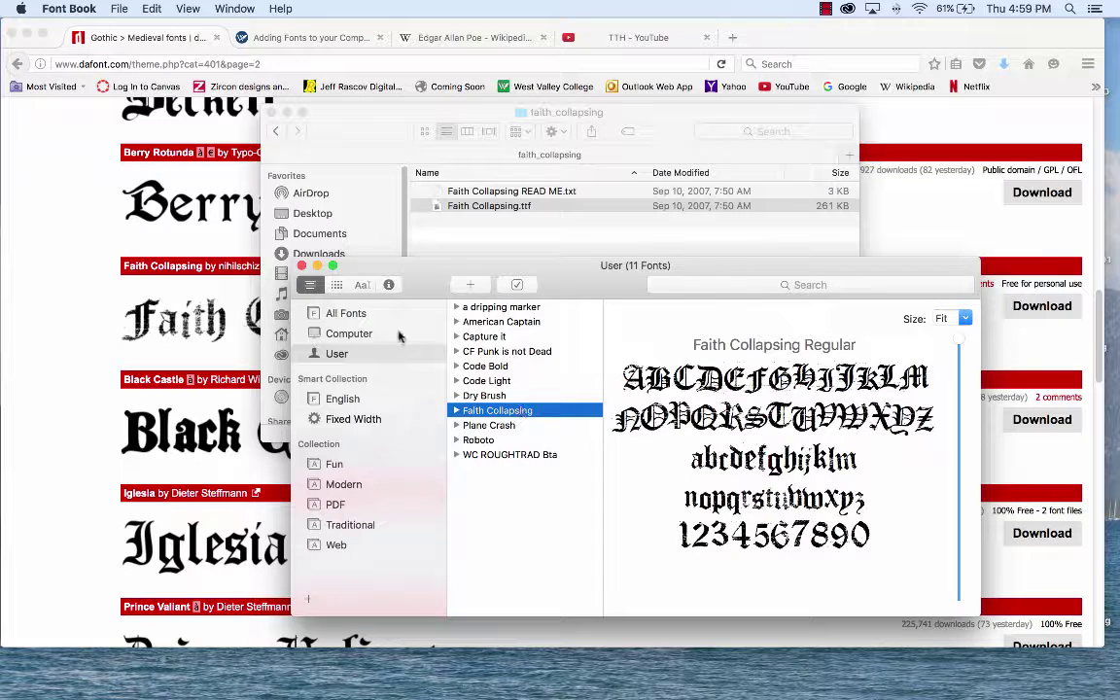
pyautogui.press('super+q')
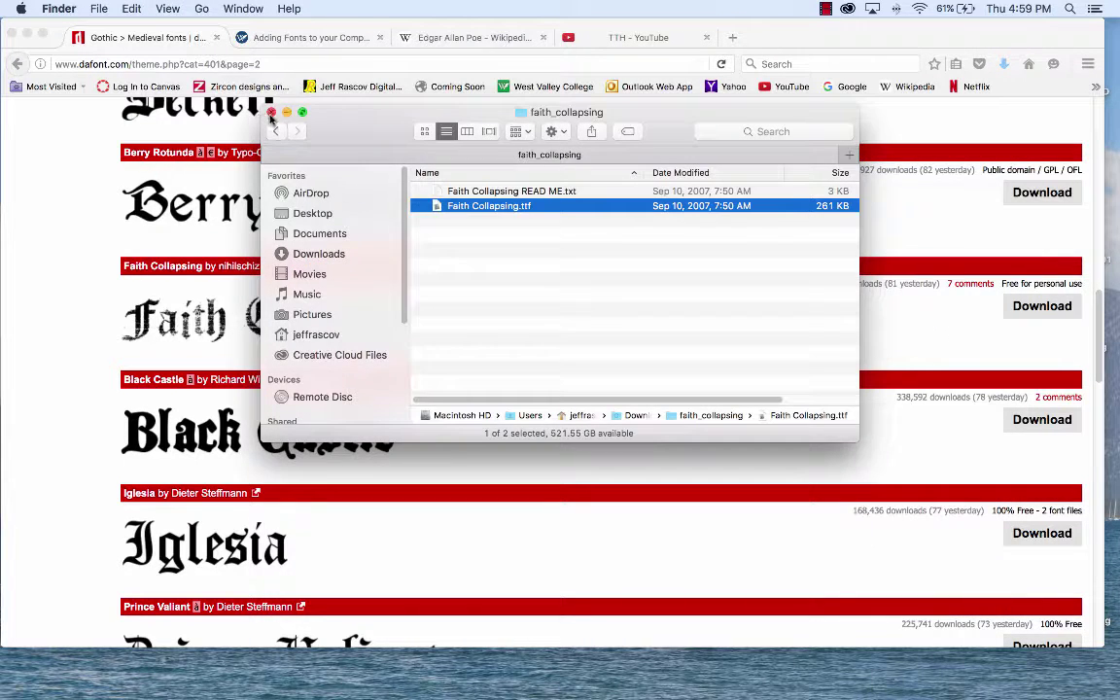
pyautogui.press('super+w')
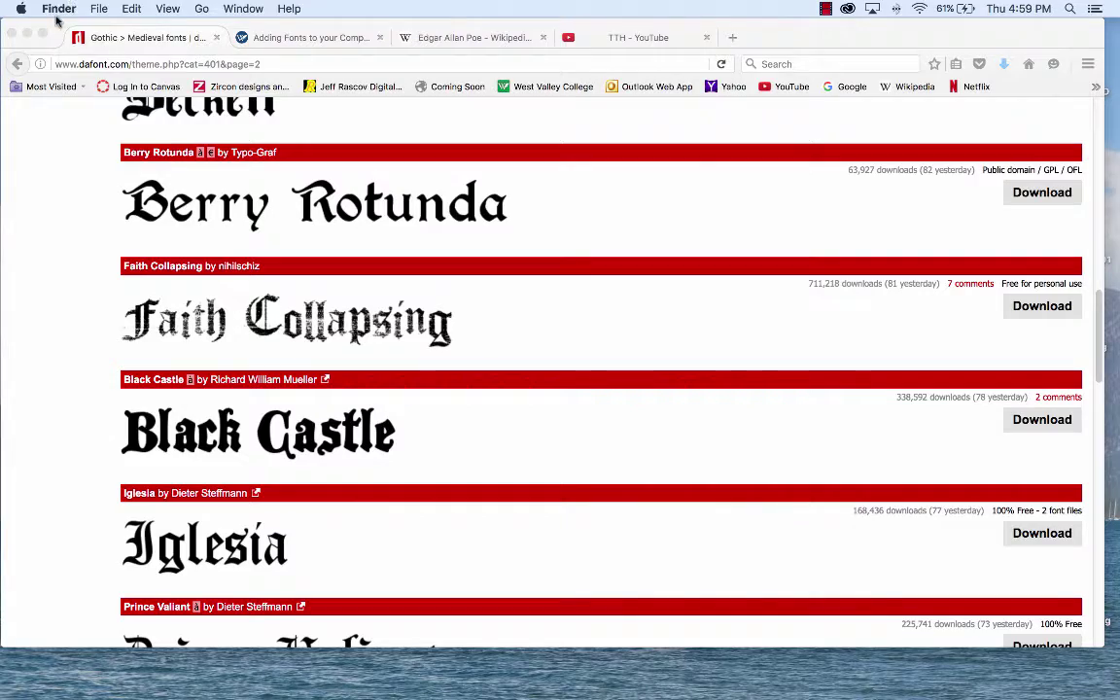
# Hide Firefox to reveal the desktop
pyautogui.click(55, 12)
pyautogui.click(428, 30)
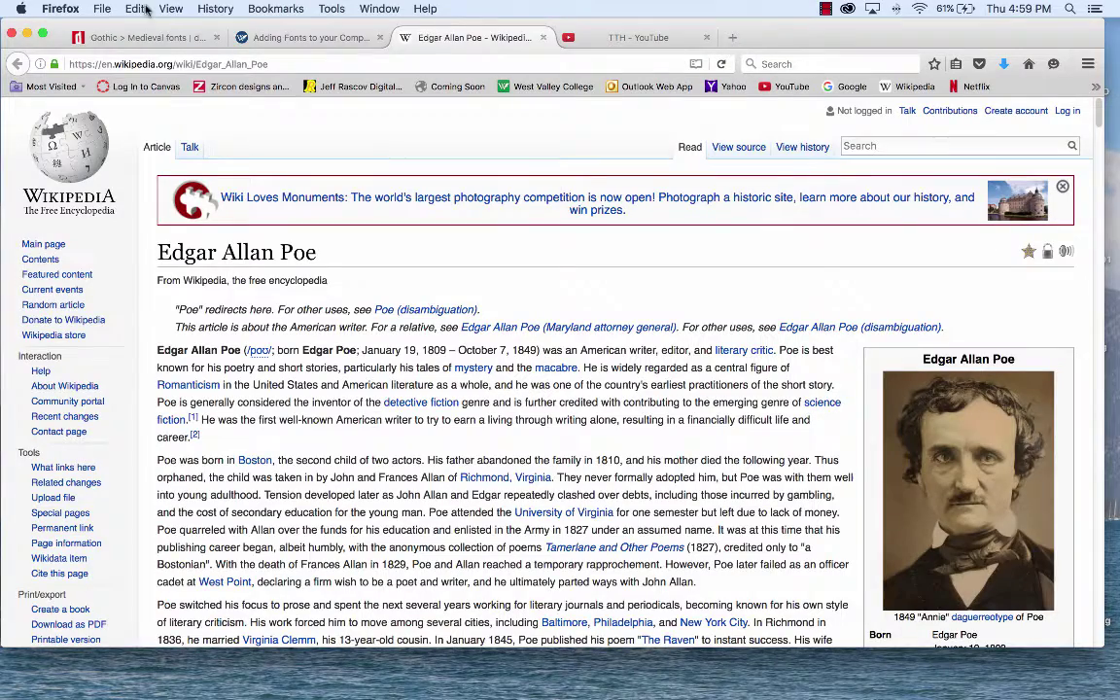
pyautogui.click(64, 8)
pyautogui.click(501, 76)
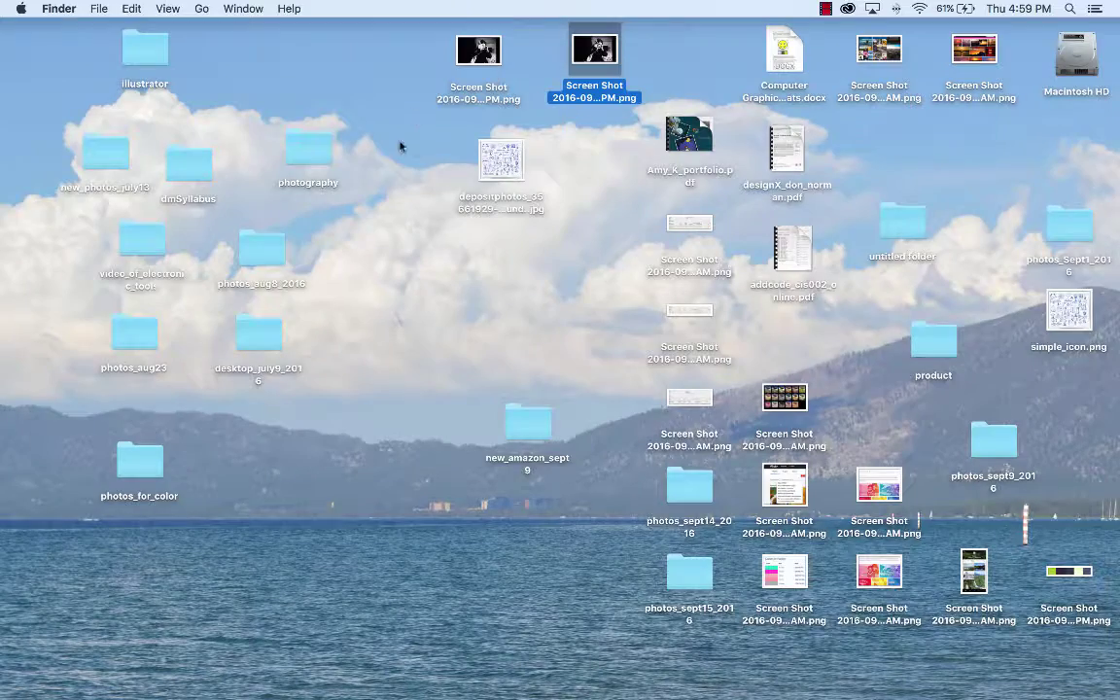
# Open the Screen Shot 2016-09-15 at 4.54.32 PM.png film still with Adobe Photoshop CC 2015.5
pyautogui.rightClick(491, 58)
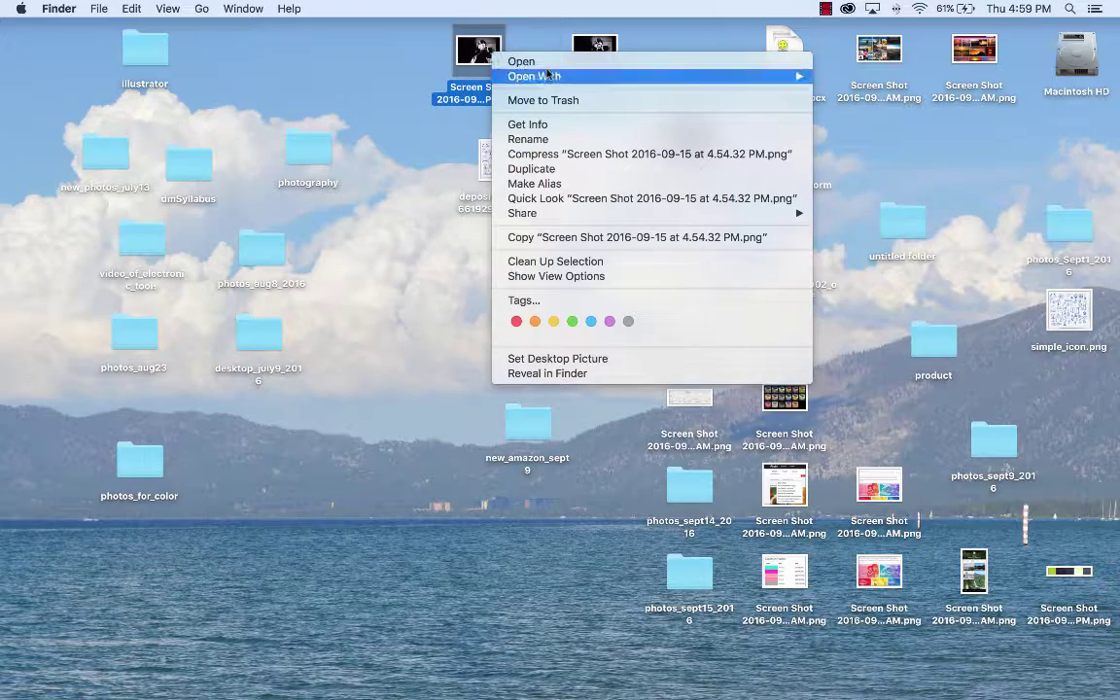
pyautogui.moveTo(788, 78)
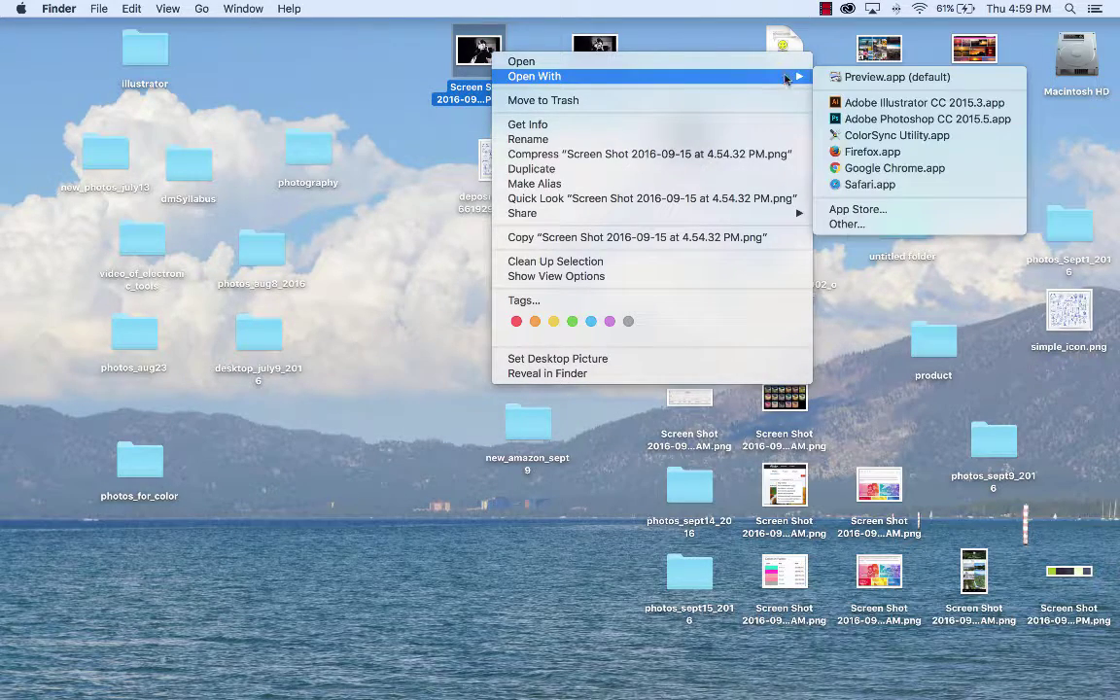
pyautogui.click(915, 118)
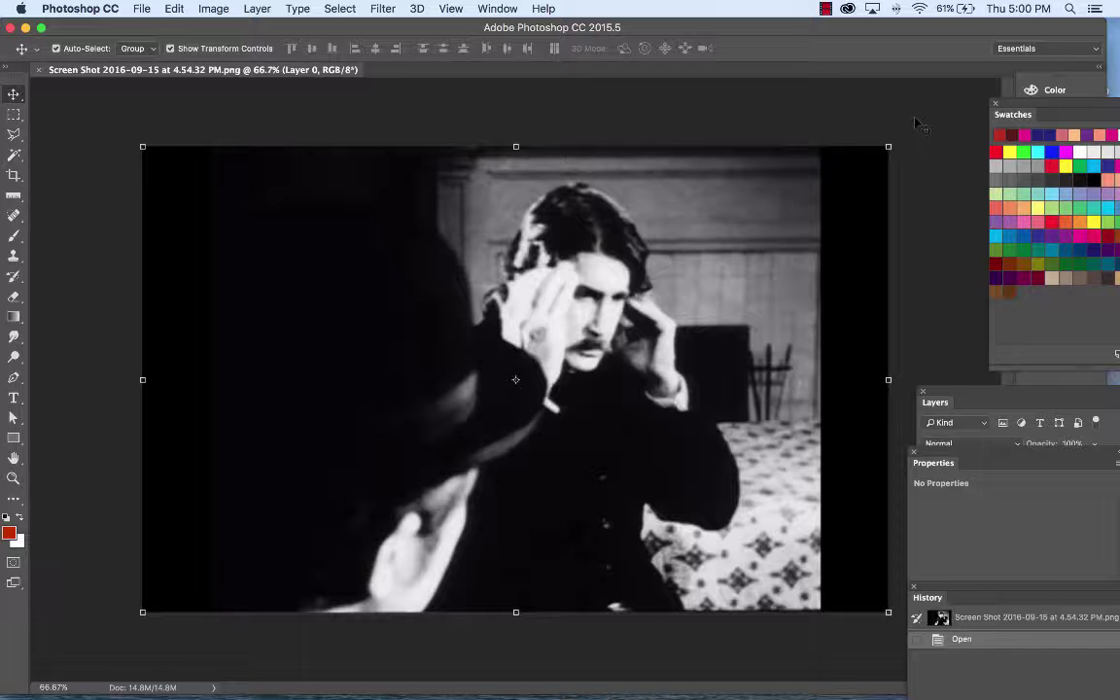
# Reposition the Photoshop window and place a crop frame over the film still with the Crop tool
pyautogui.moveTo(320, 29); pyautogui.dragTo(352, 32)
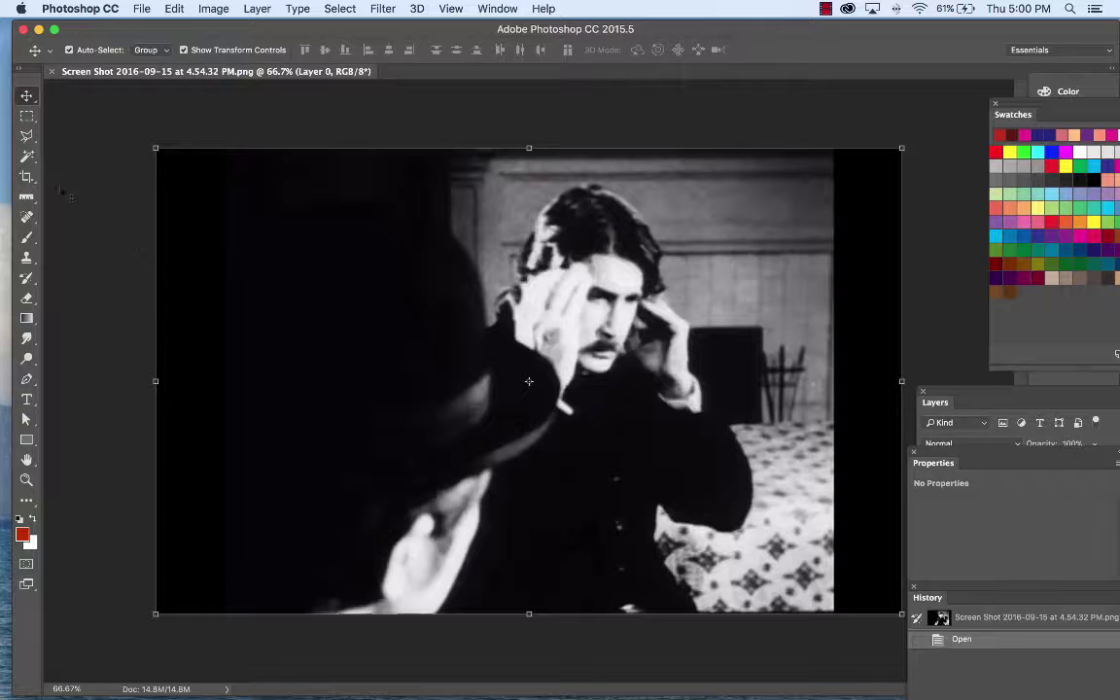
pyautogui.click(27, 177)
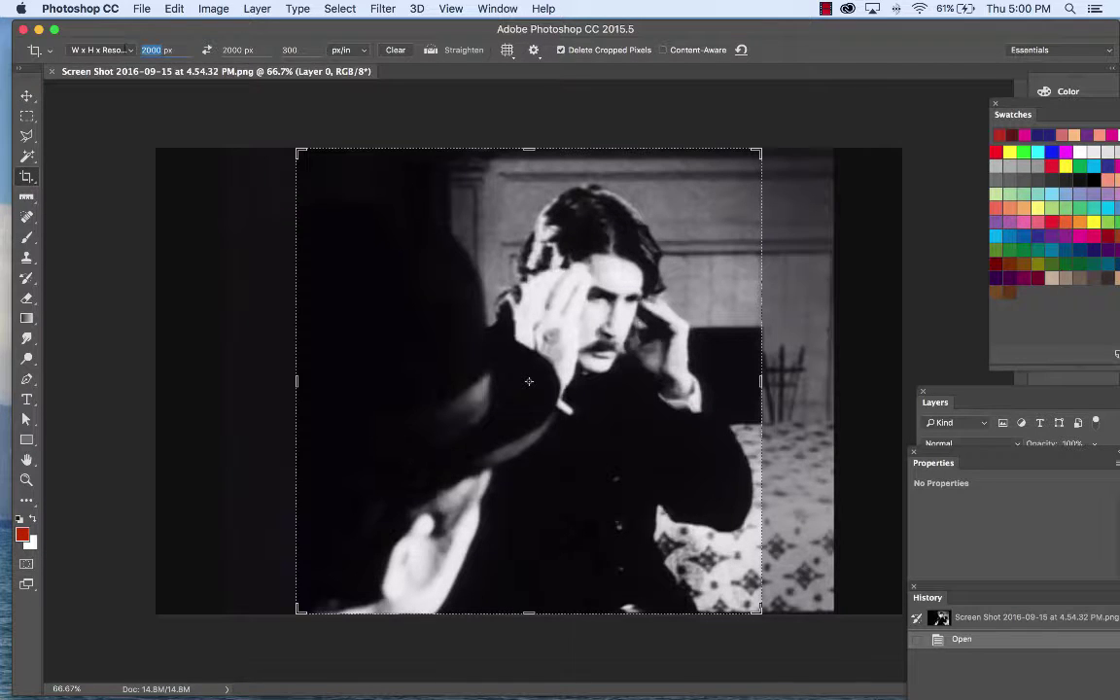
# Set the crop to W x H x Resolution: 1920 px by 1080 px at 100 px/in
pyautogui.write('1920')
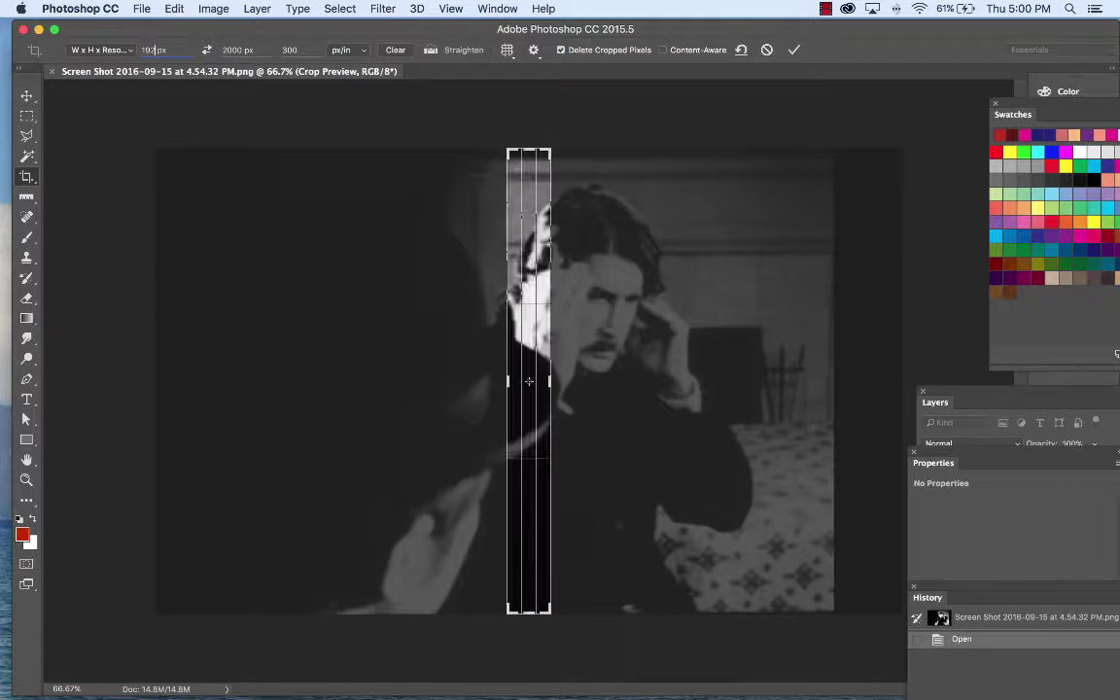
pyautogui.click(73, 53)
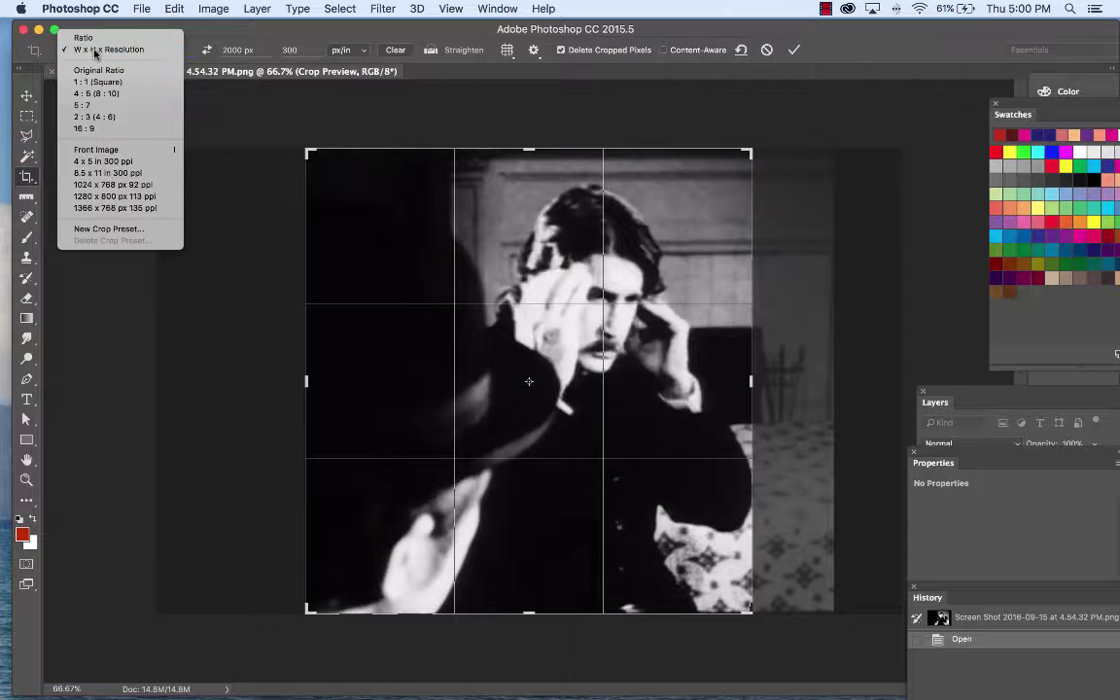
pyautogui.click(96, 49)
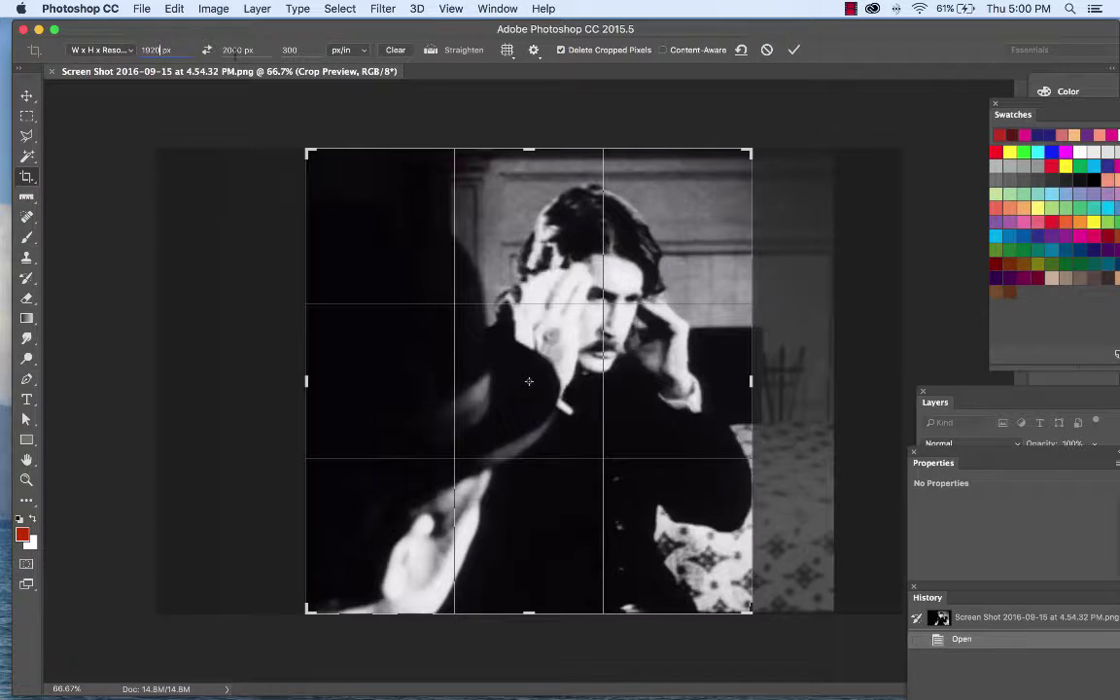
pyautogui.press('Tab')
pyautogui.write('1080')
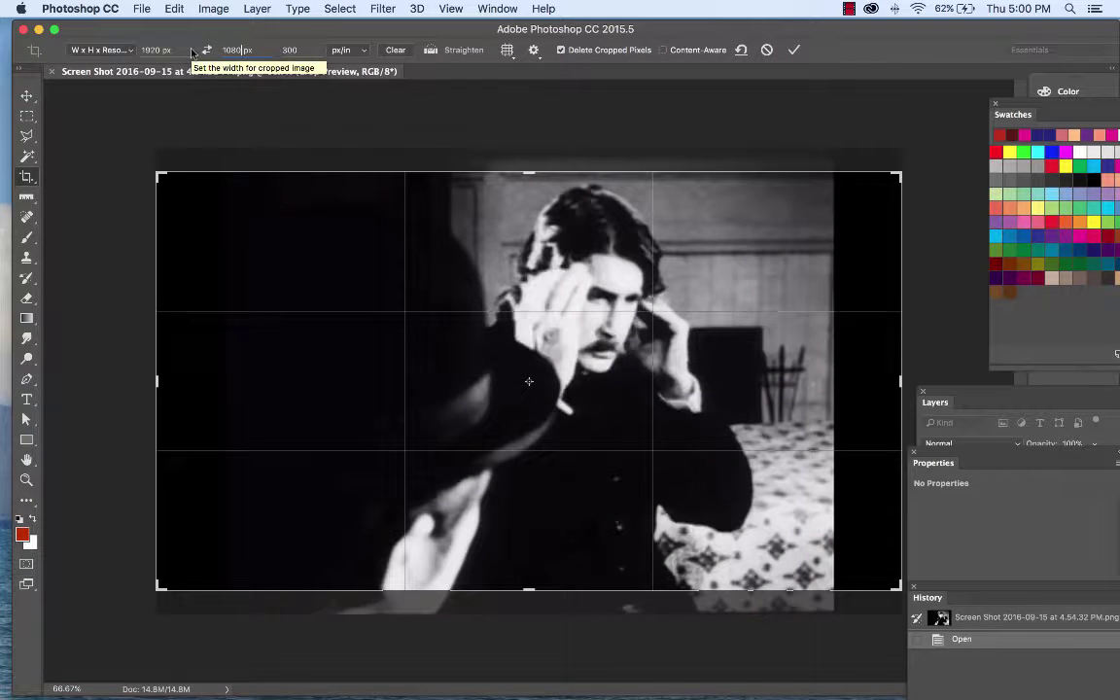
pyautogui.press('Tab')
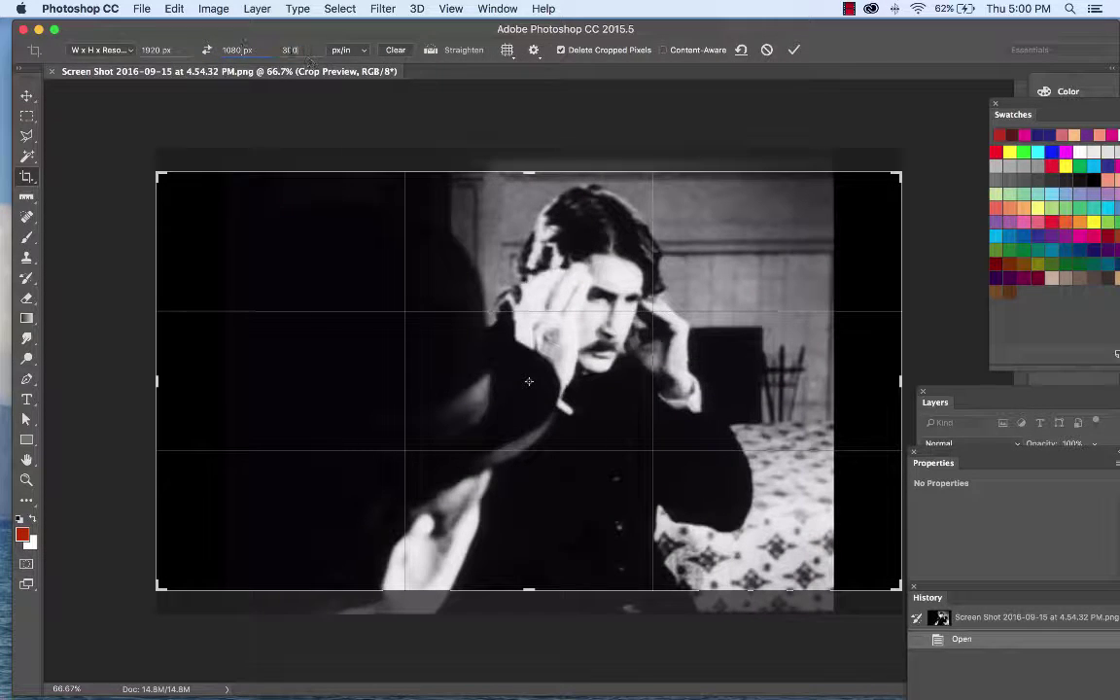
pyautogui.write('100')
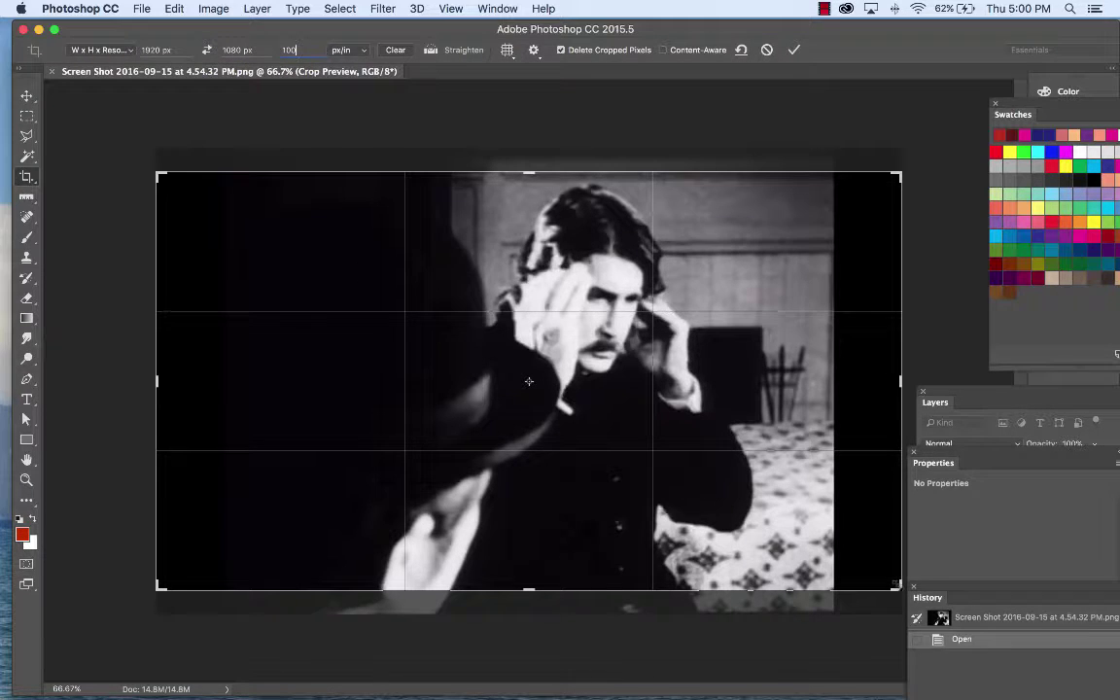
# Adjust the crop frame around the man and commit the widescreen crop
pyautogui.moveTo(895, 587); pyautogui.dragTo(861, 567)
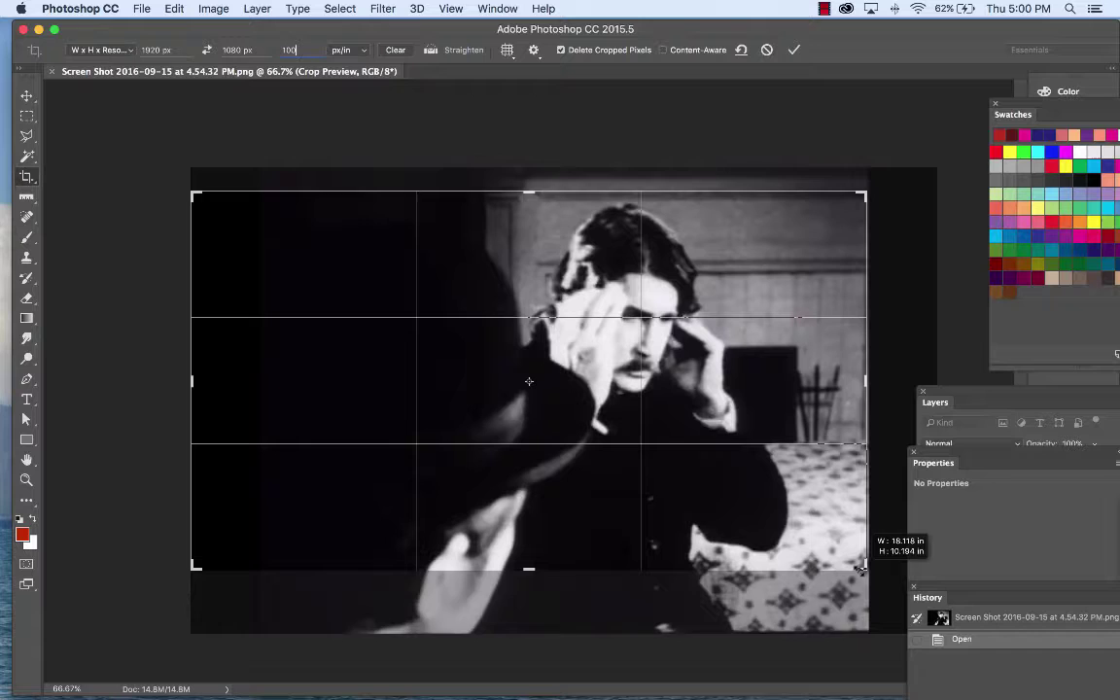
pyautogui.moveTo(700, 404); pyautogui.dragTo(700, 397)
pyautogui.moveTo(194, 193); pyautogui.dragTo(226, 194)
pyautogui.moveTo(845, 420); pyautogui.dragTo(798, 430)
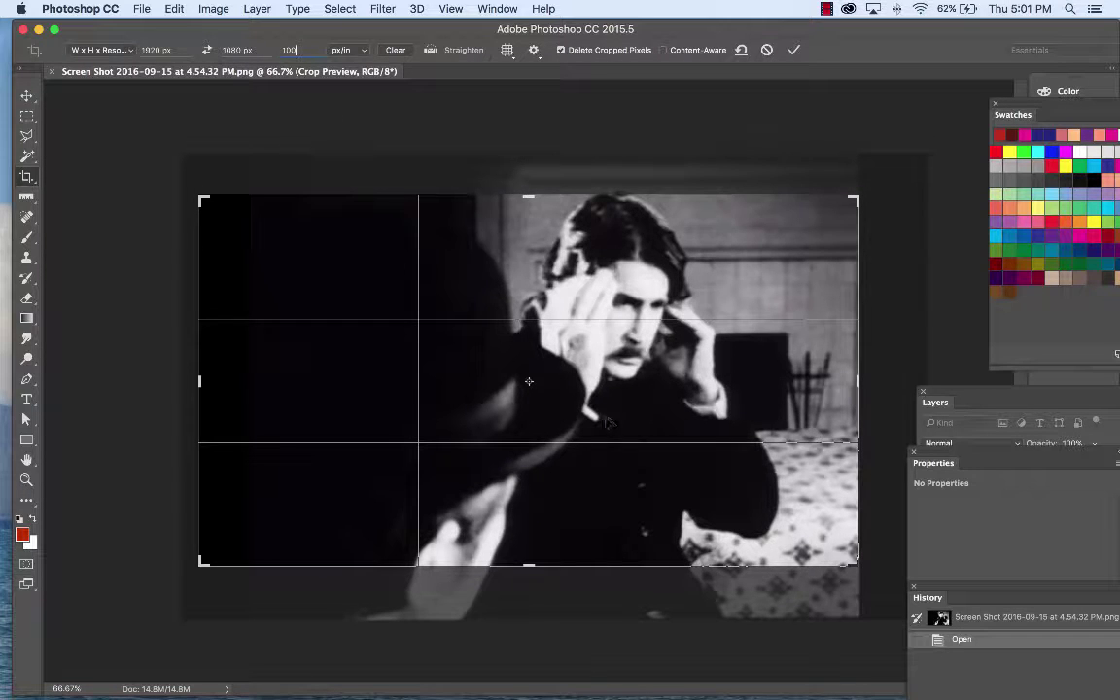
pyautogui.moveTo(201, 571)
pyautogui.mouseDown()
pyautogui.moveTo(191, 593)
pyautogui.moveTo(201, 575)
pyautogui.mouseUp()
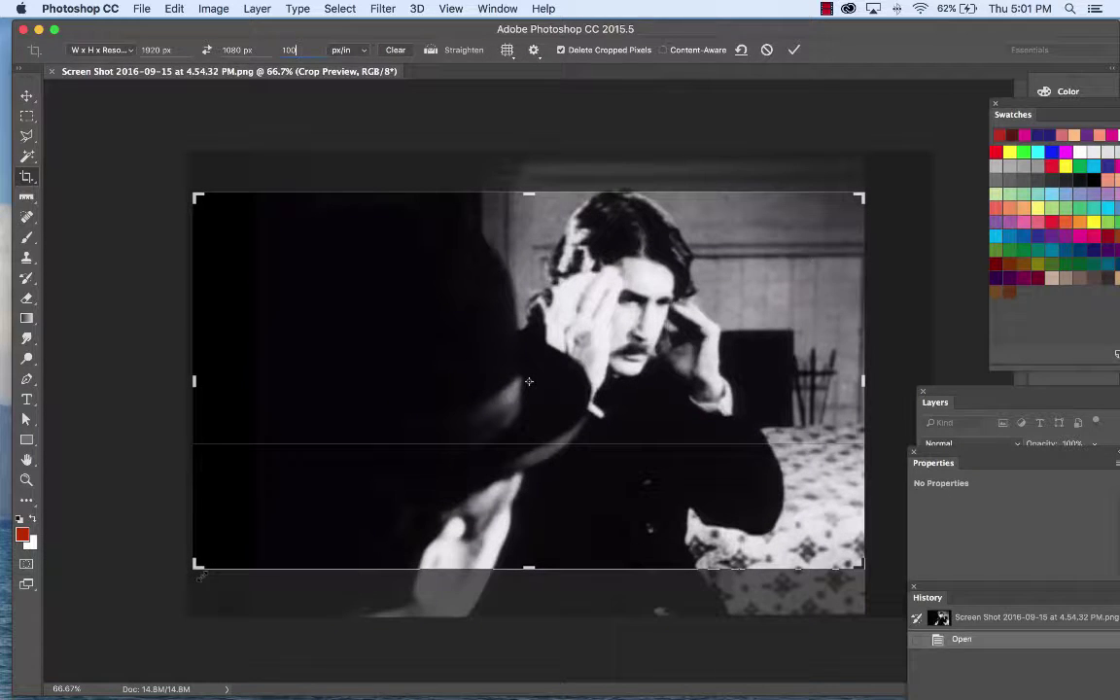
pyautogui.click(795, 50)
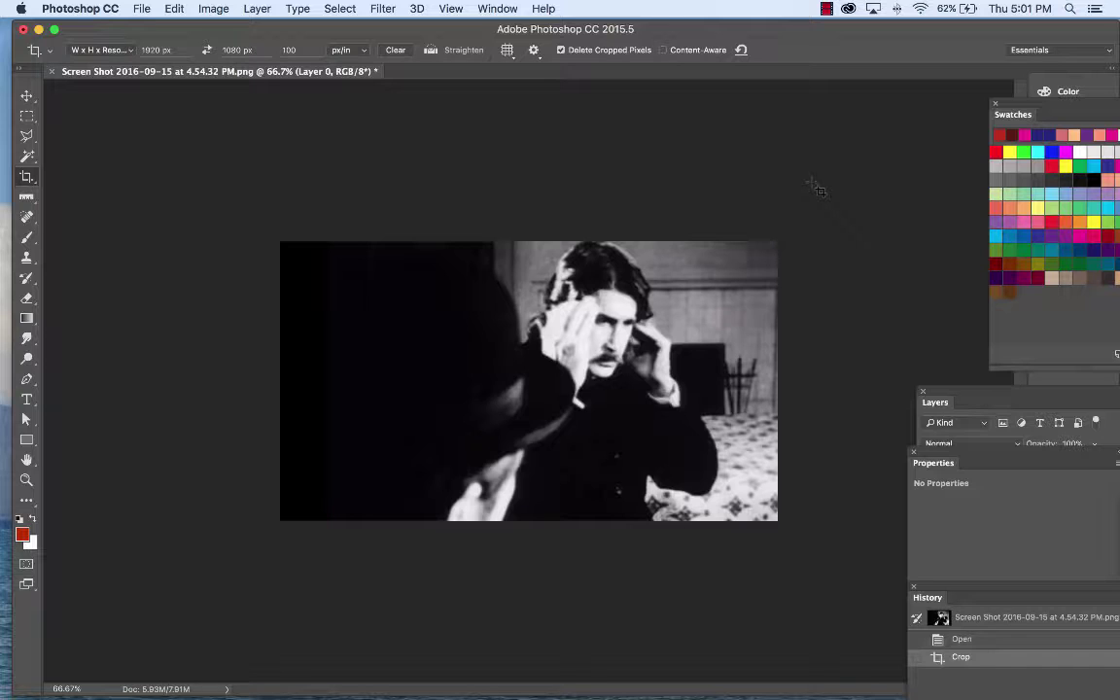
# Browse the Filter menu without choosing, then float the Layers panel near the top of the canvas
pyautogui.click(385, 9)
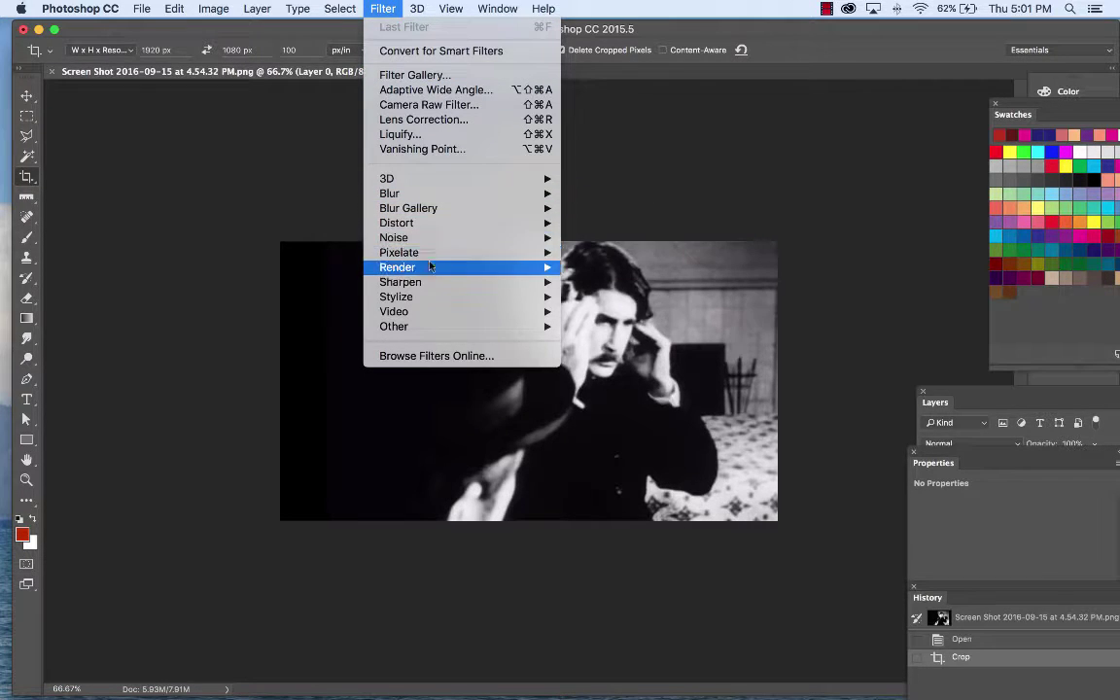
pyautogui.moveTo(437, 223)
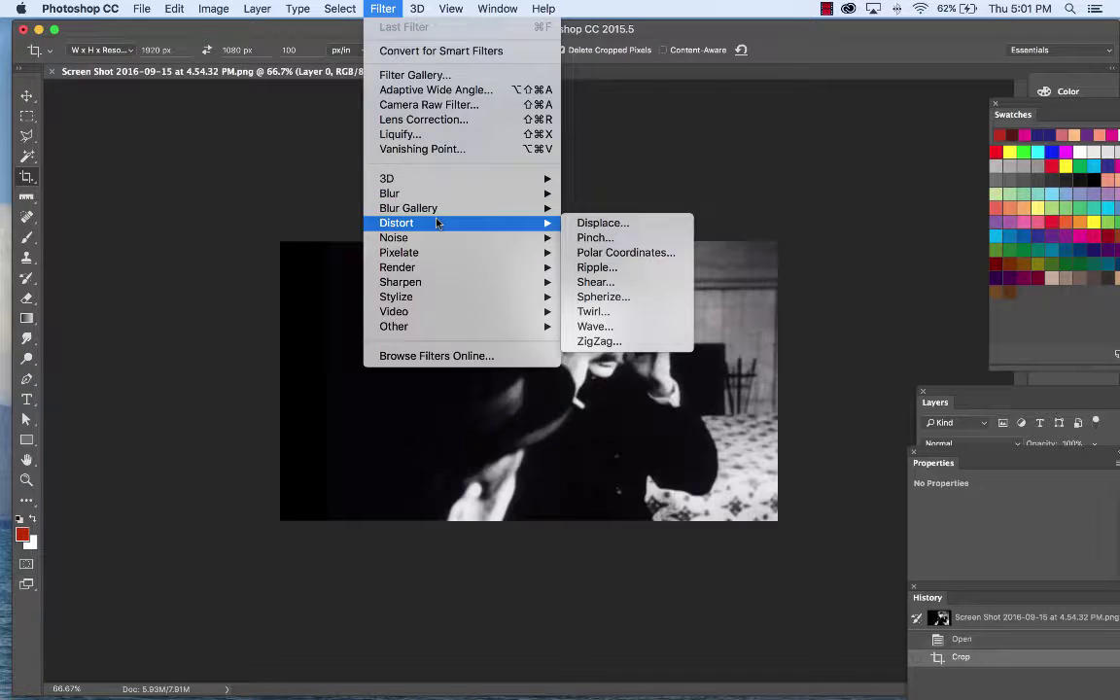
pyautogui.click(962, 398)
pyautogui.moveTo(963, 398); pyautogui.dragTo(775, 124)
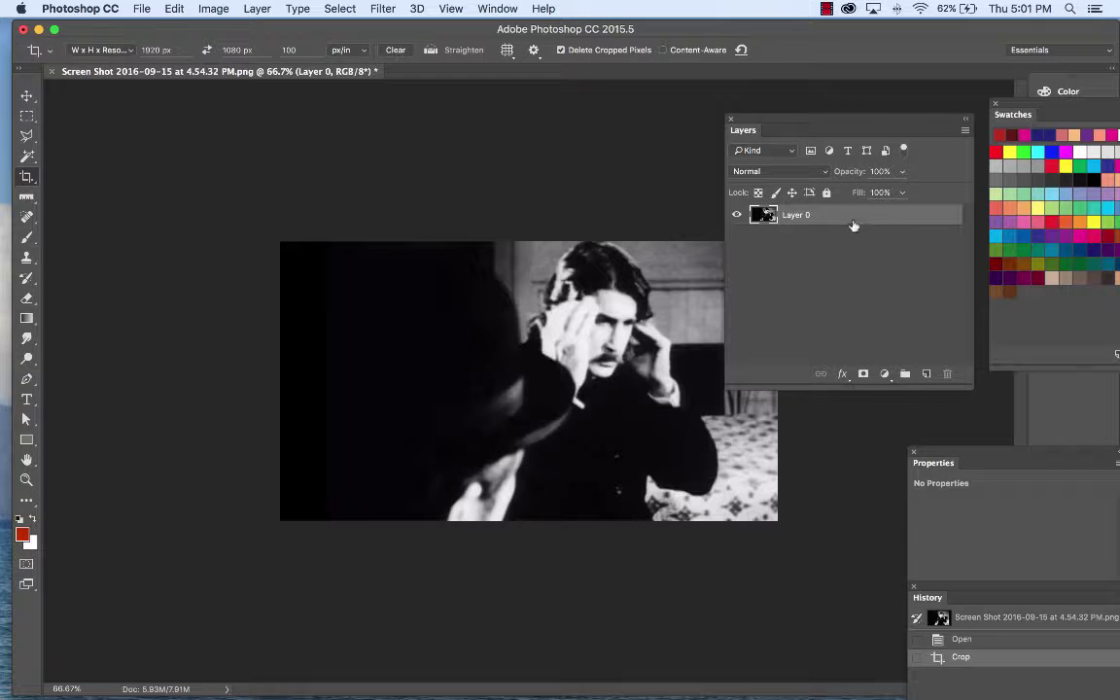
# Check the Window menu and nudge the floating Layers panel slightly upward
pyautogui.click(498, 9)
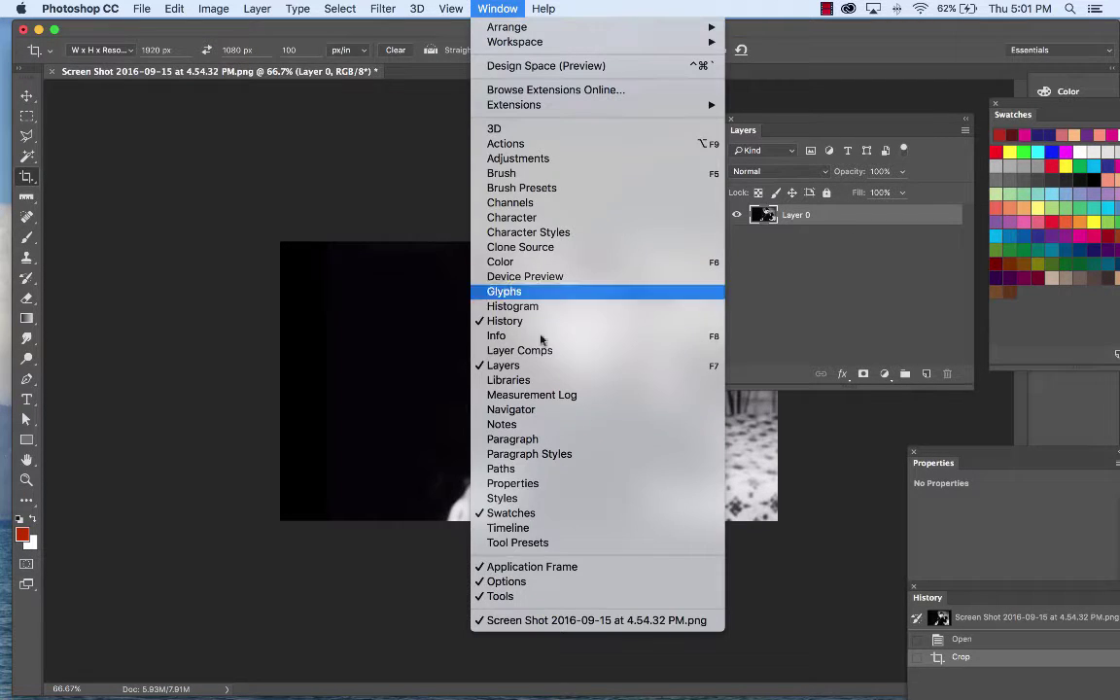
pyautogui.click(845, 320)
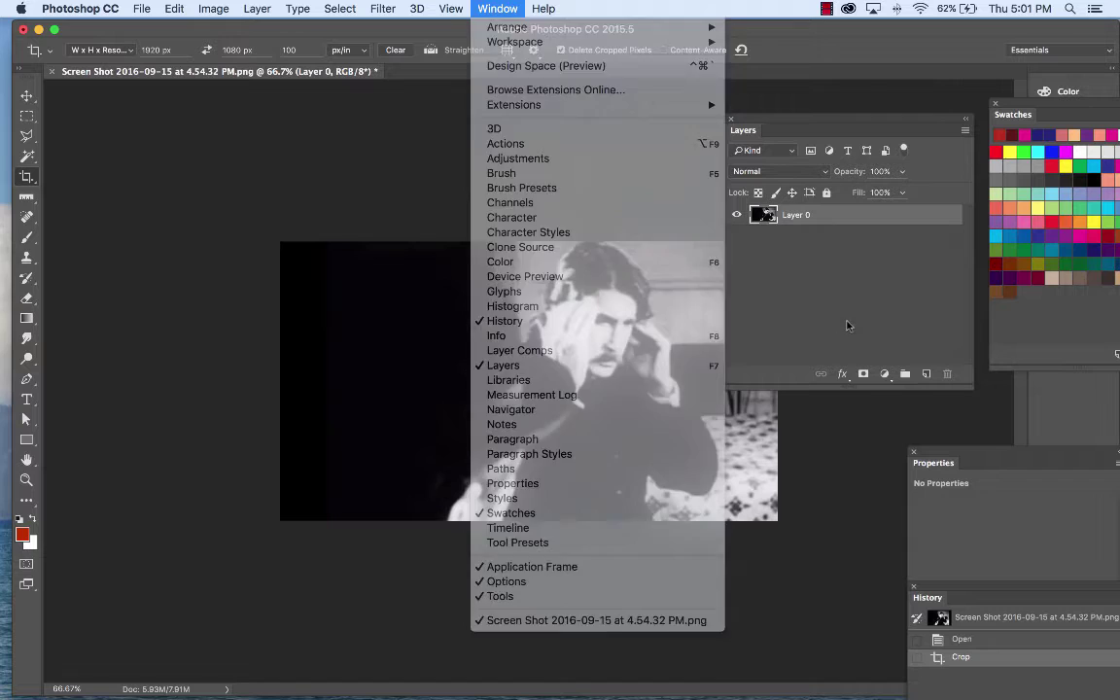
pyautogui.moveTo(796, 118); pyautogui.dragTo(794, 105)
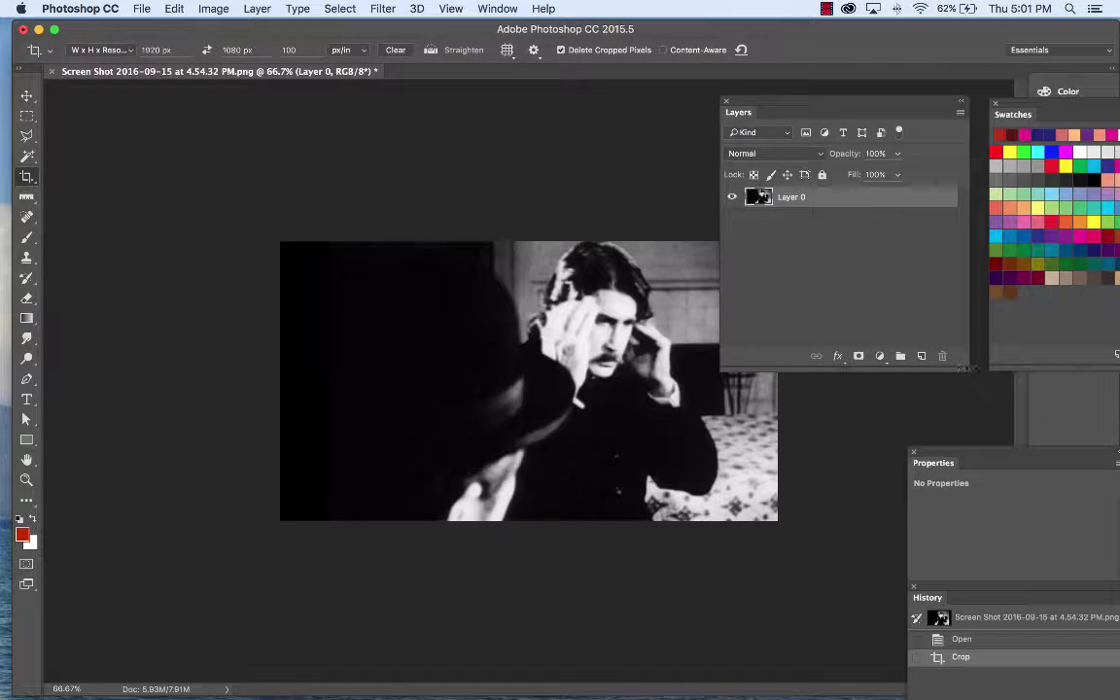
# Duplicate Layer 0 as a new layer named toplayer
pyautogui.rightClick(811, 199)
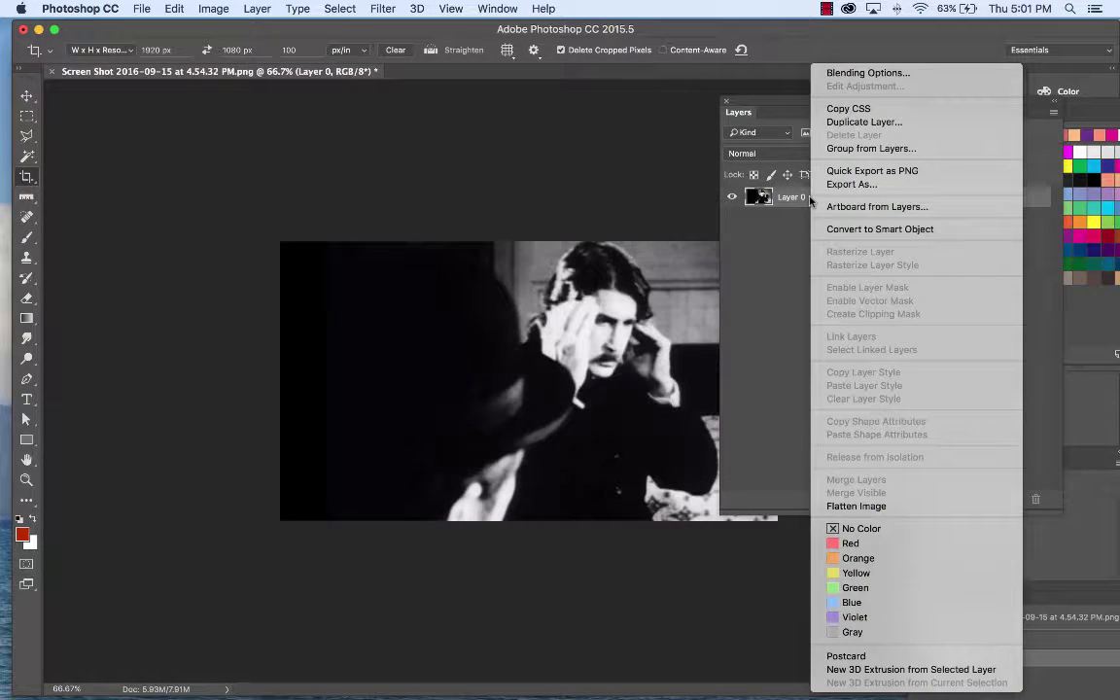
pyautogui.click(905, 121)
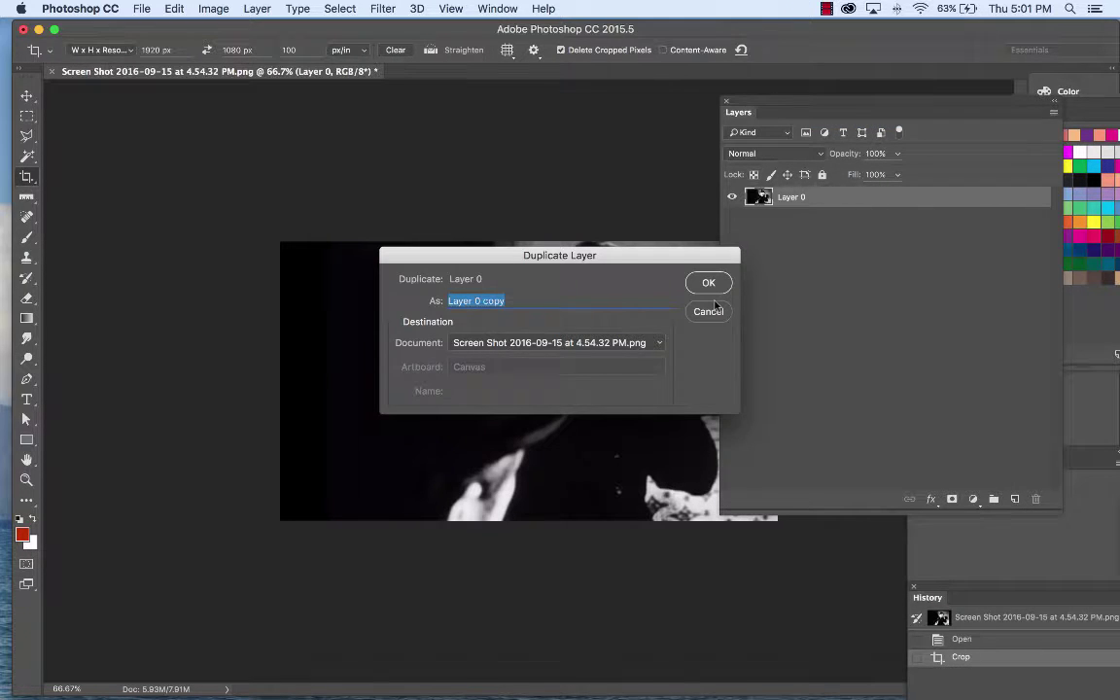
pyautogui.press('BackSpace')
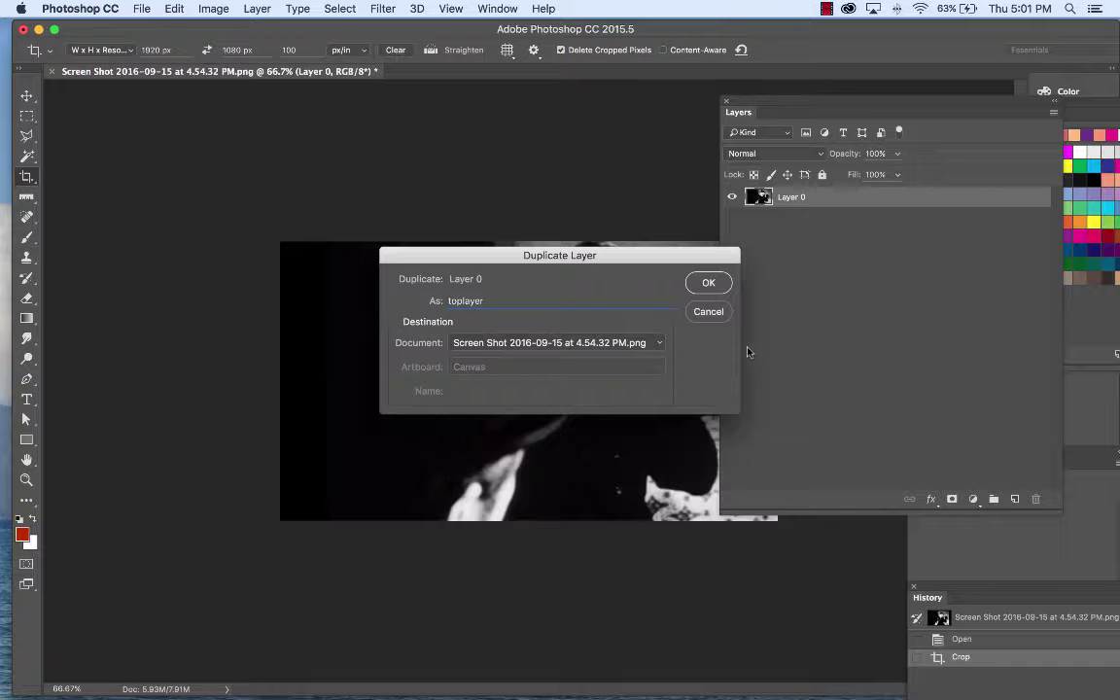
pyautogui.press('Return')
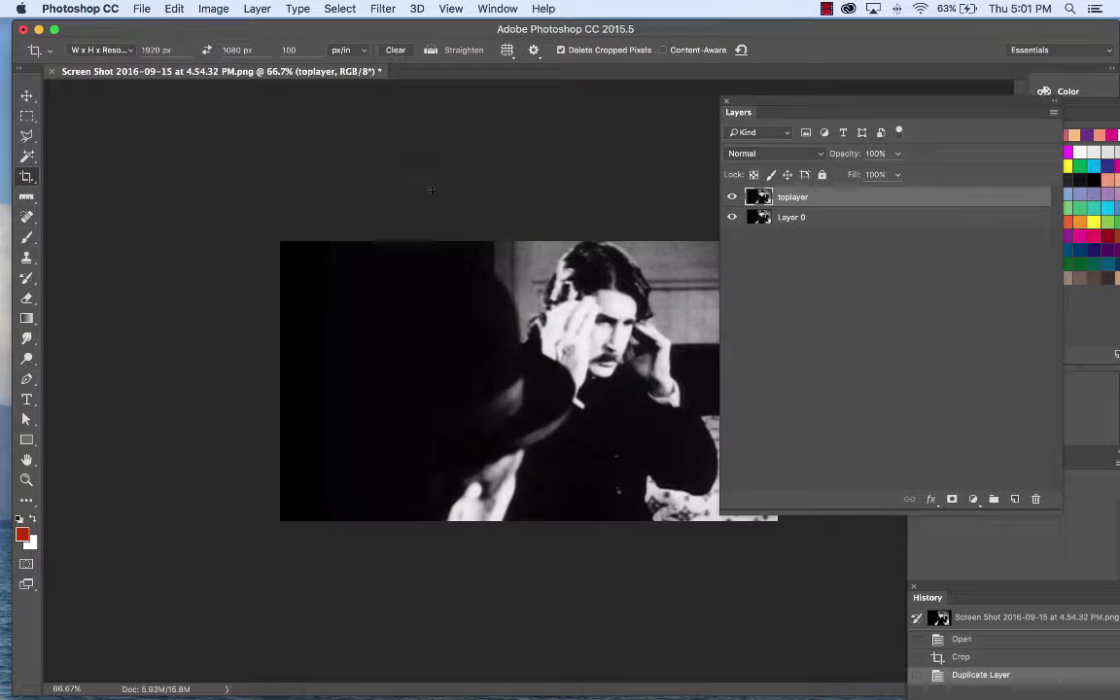
pyautogui.click(382, 9)
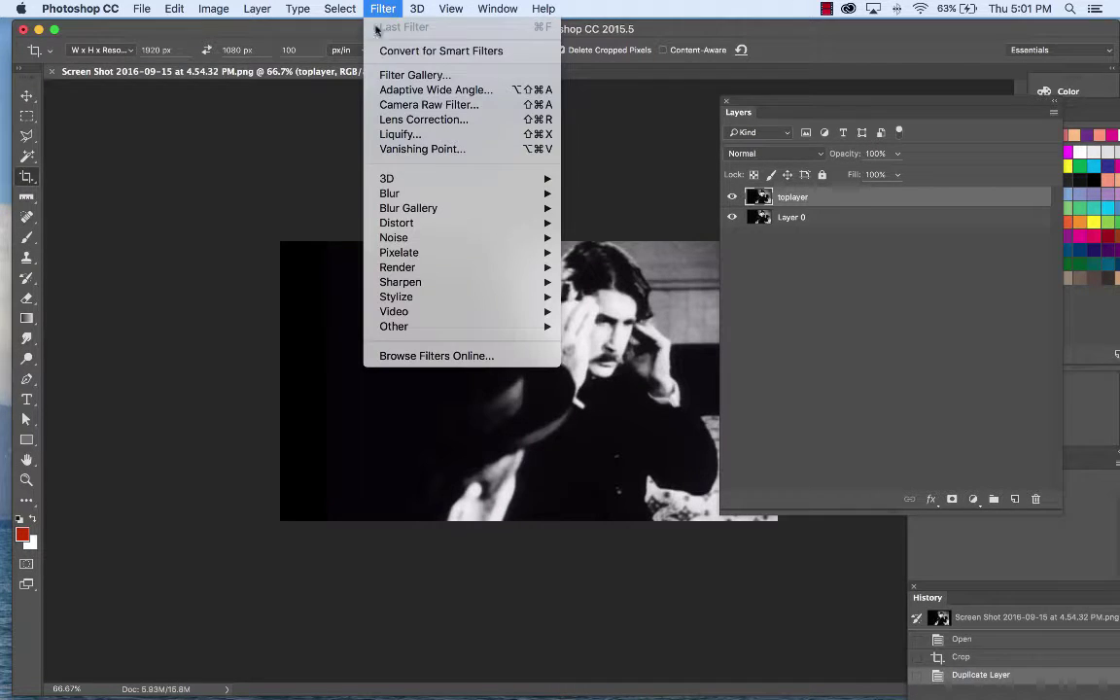
# In the Filter Gallery, preview Sketch filters such as Charcoal, Photocopy, Stamp, Plaster and Torn Edges
pyautogui.click(414, 77)
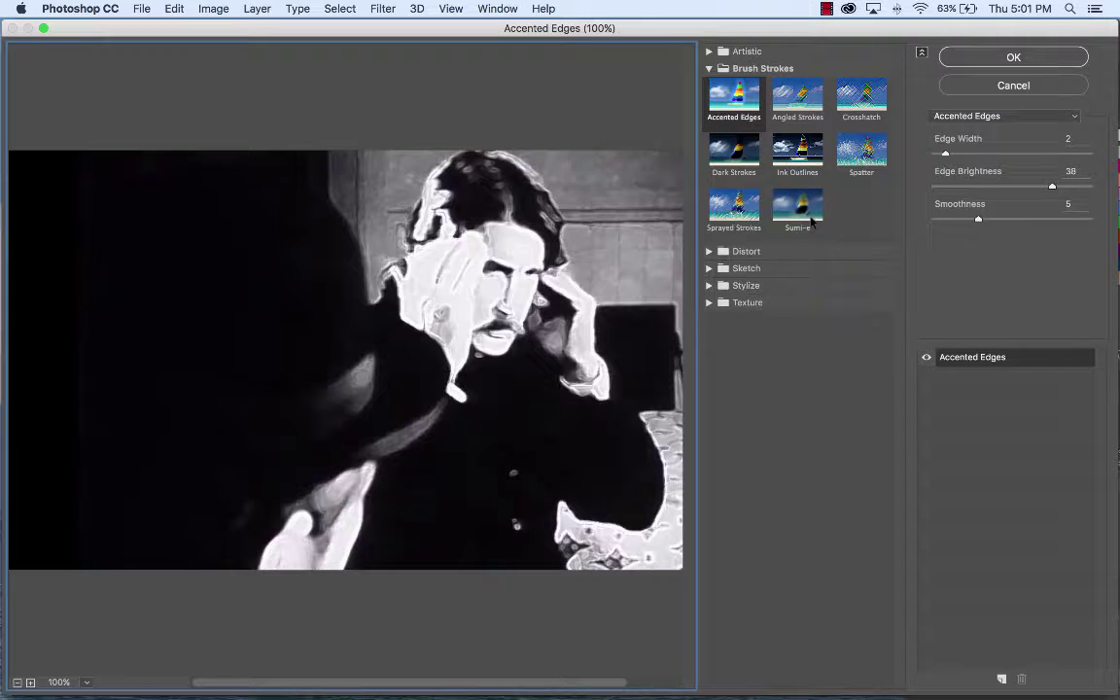
pyautogui.click(807, 251)
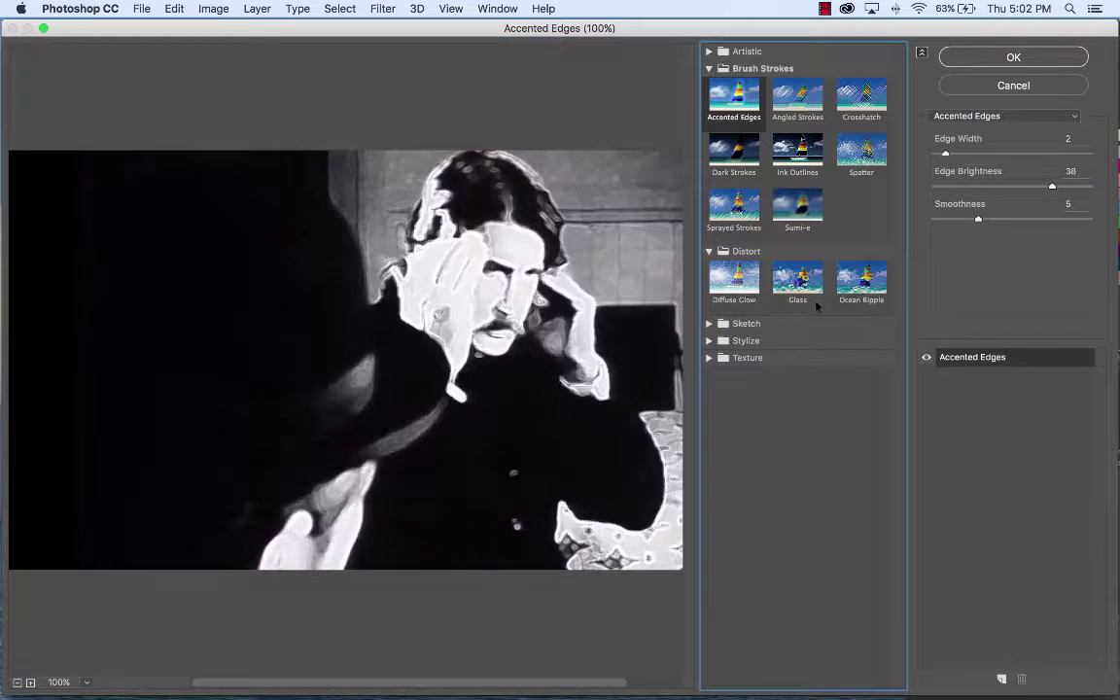
pyautogui.click(709, 324)
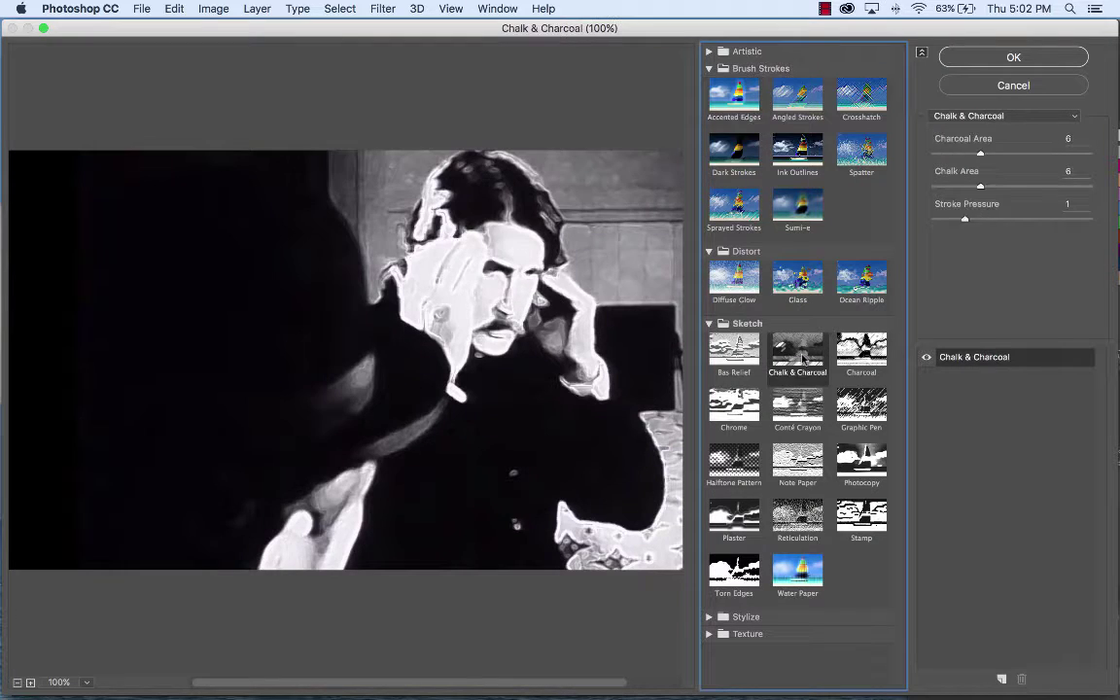
pyautogui.click(727, 356)
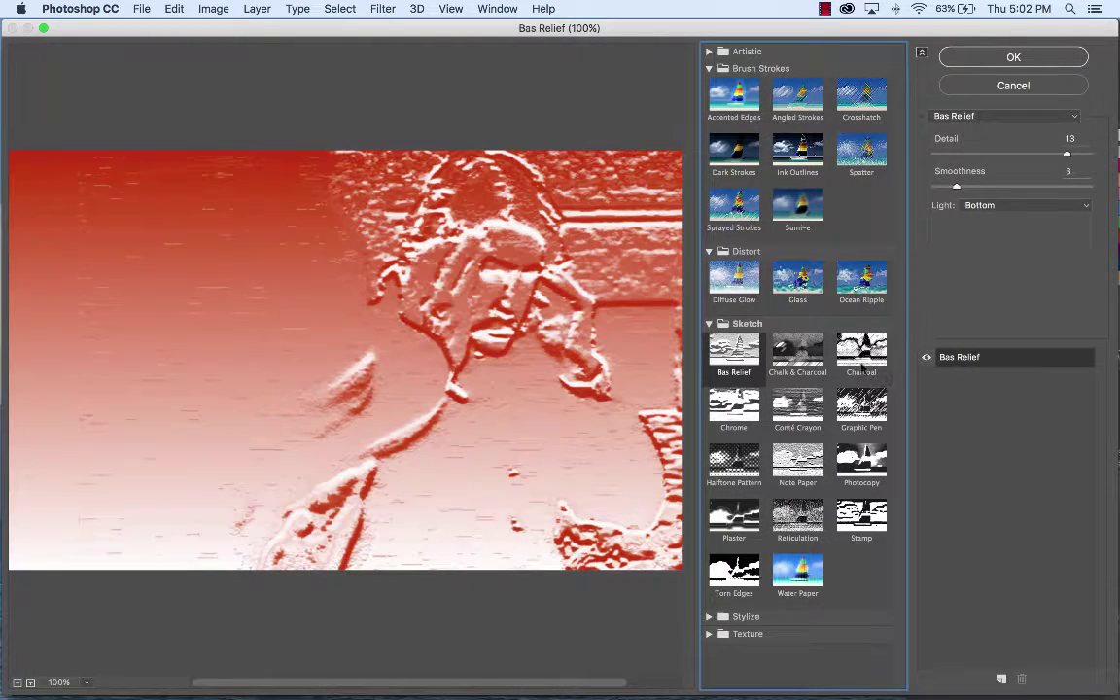
pyautogui.click(861, 352)
pyautogui.click(861, 407)
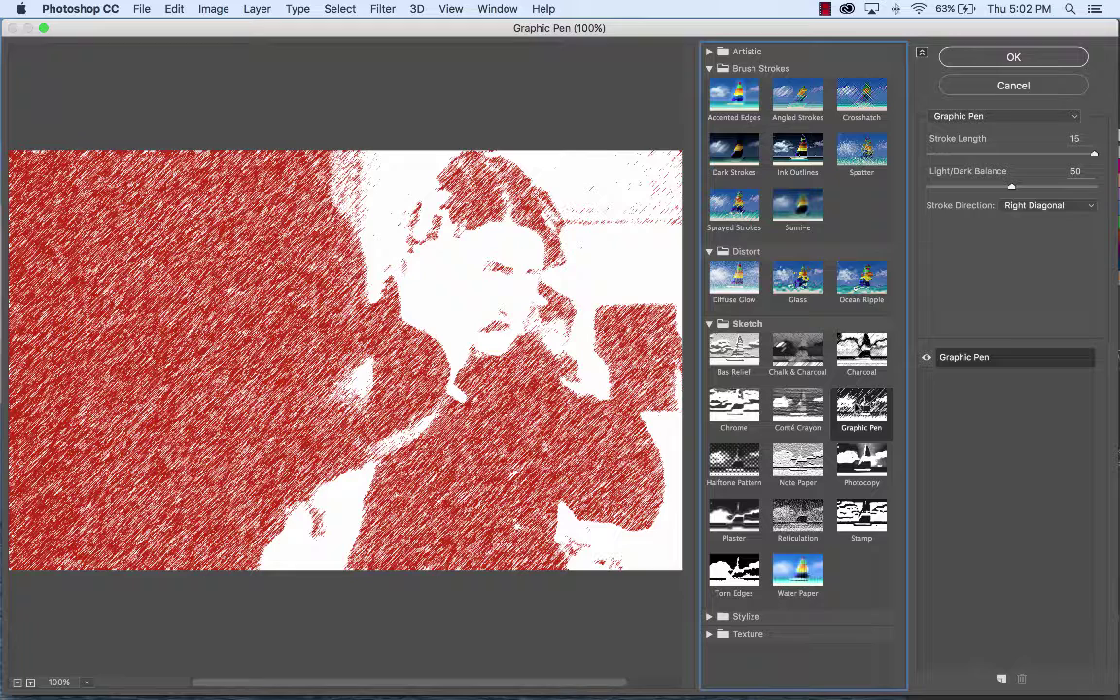
pyautogui.click(861, 459)
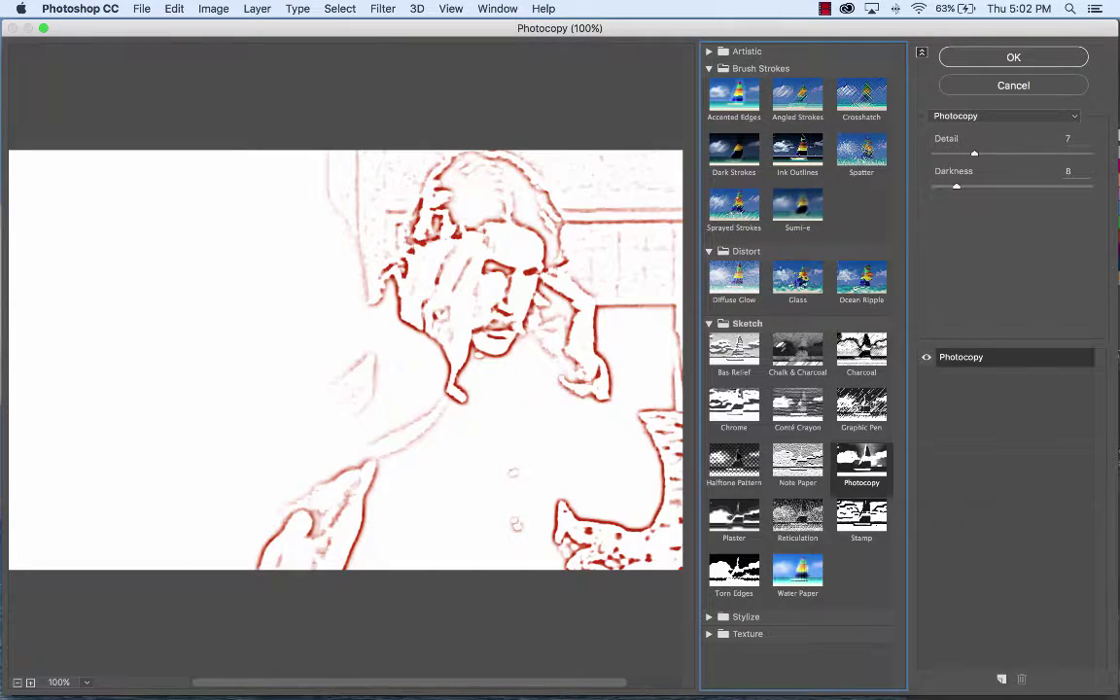
pyautogui.click(736, 457)
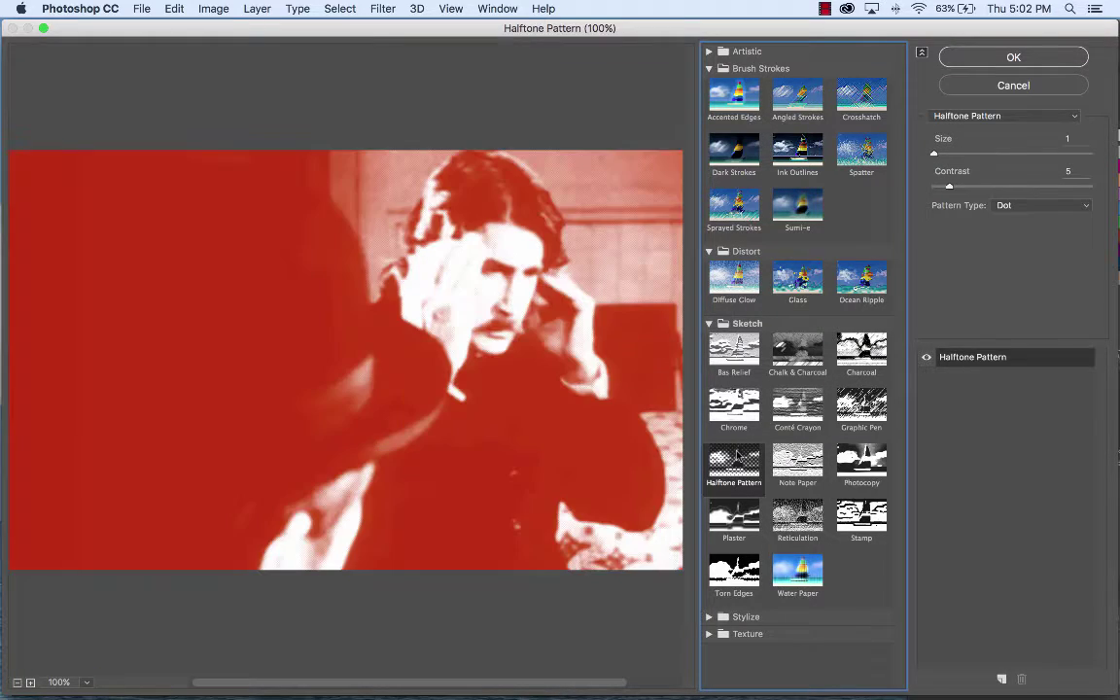
pyautogui.click(733, 510)
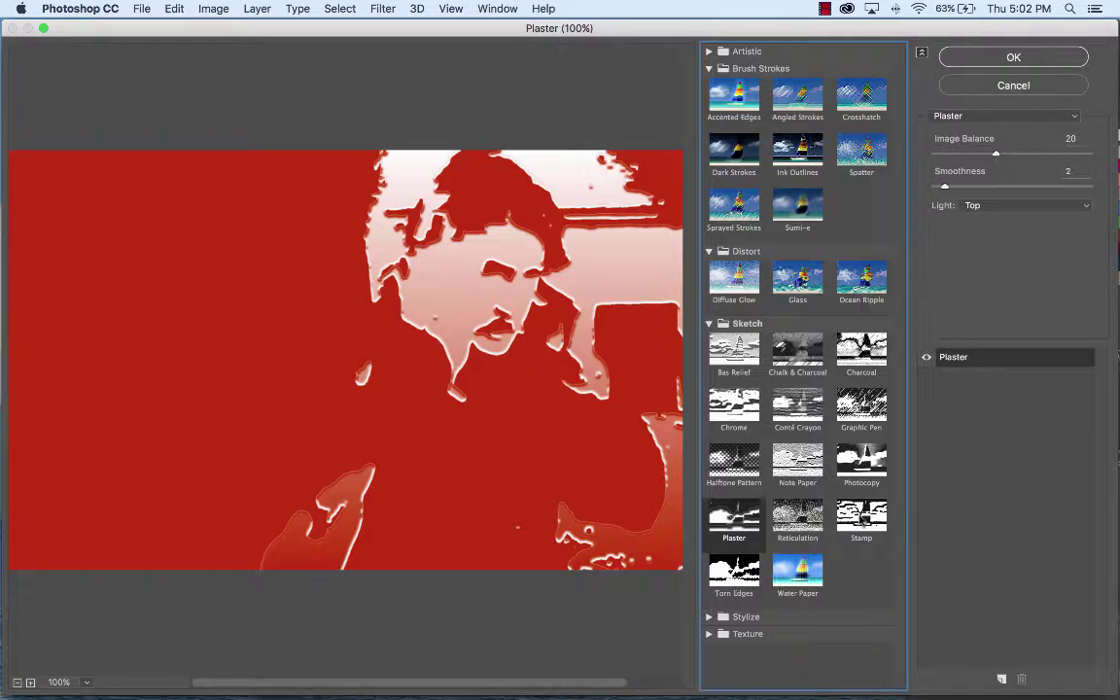
pyautogui.click(861, 516)
pyautogui.click(861, 459)
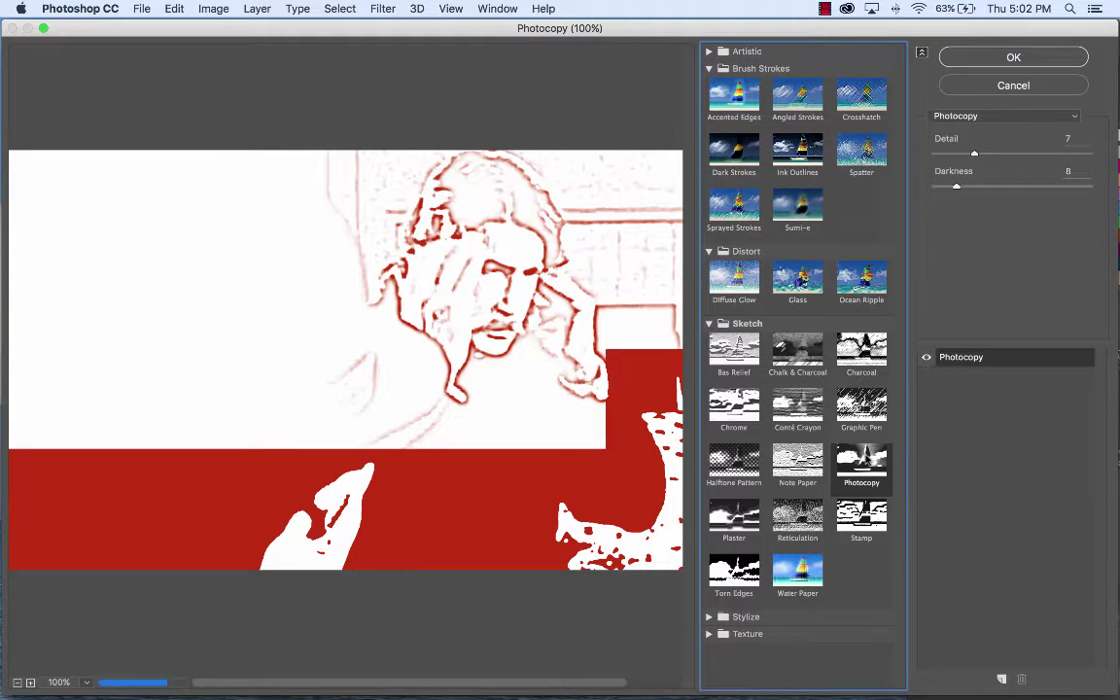
pyautogui.click(862, 515)
pyautogui.click(734, 573)
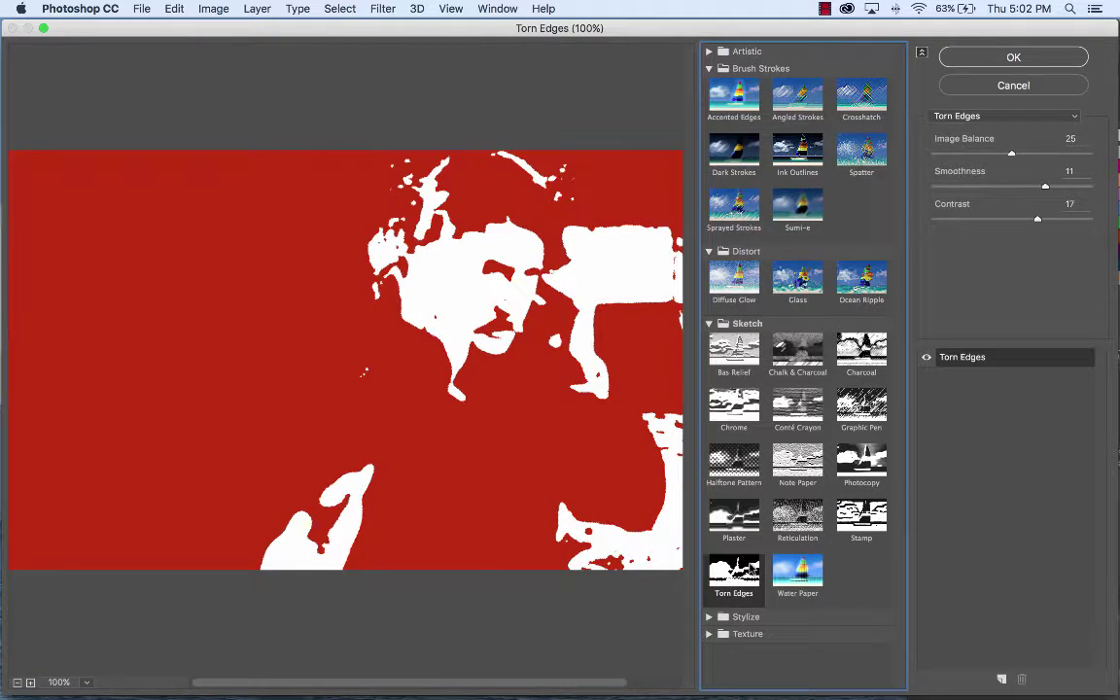
pyautogui.click(733, 516)
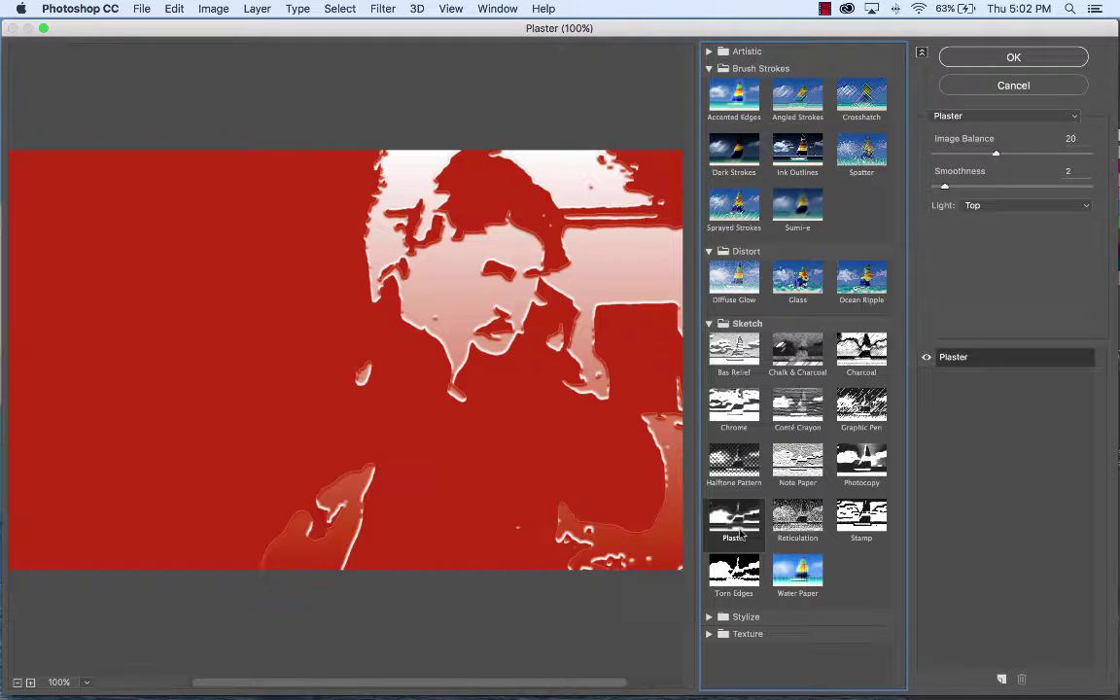
pyautogui.click(734, 574)
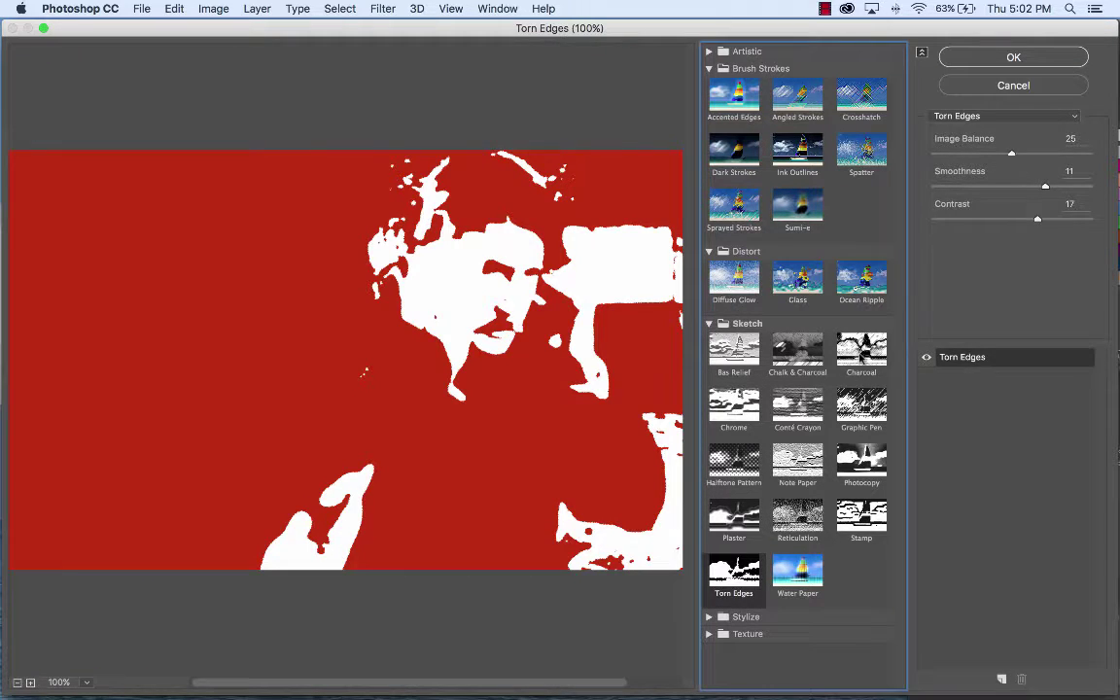
pyautogui.click(861, 352)
# Compare Brush Strokes filters and apply Sprayed Strokes (Stroke Length 12, Spray Radius 7)
pyautogui.click(734, 200)
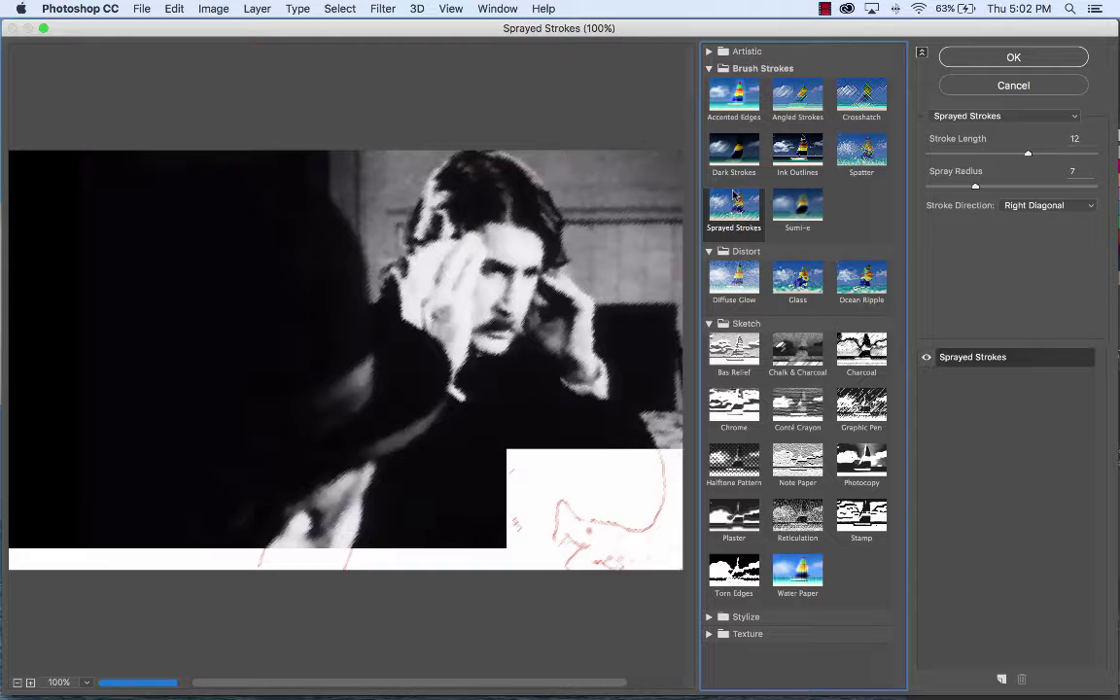
pyautogui.click(745, 92)
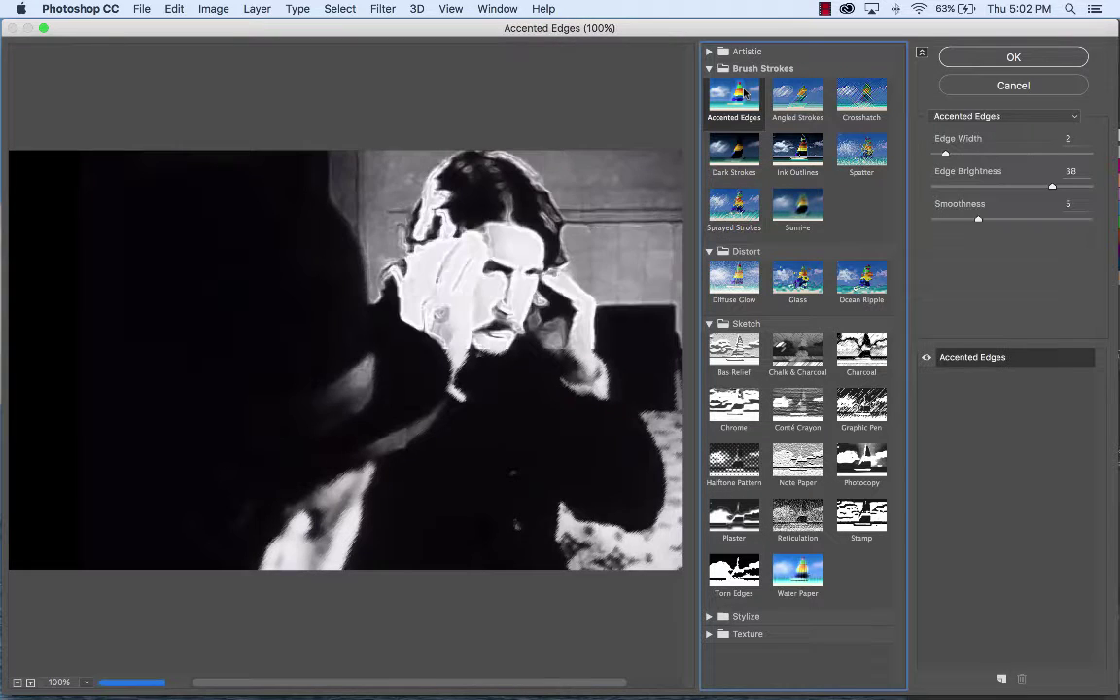
pyautogui.click(809, 149)
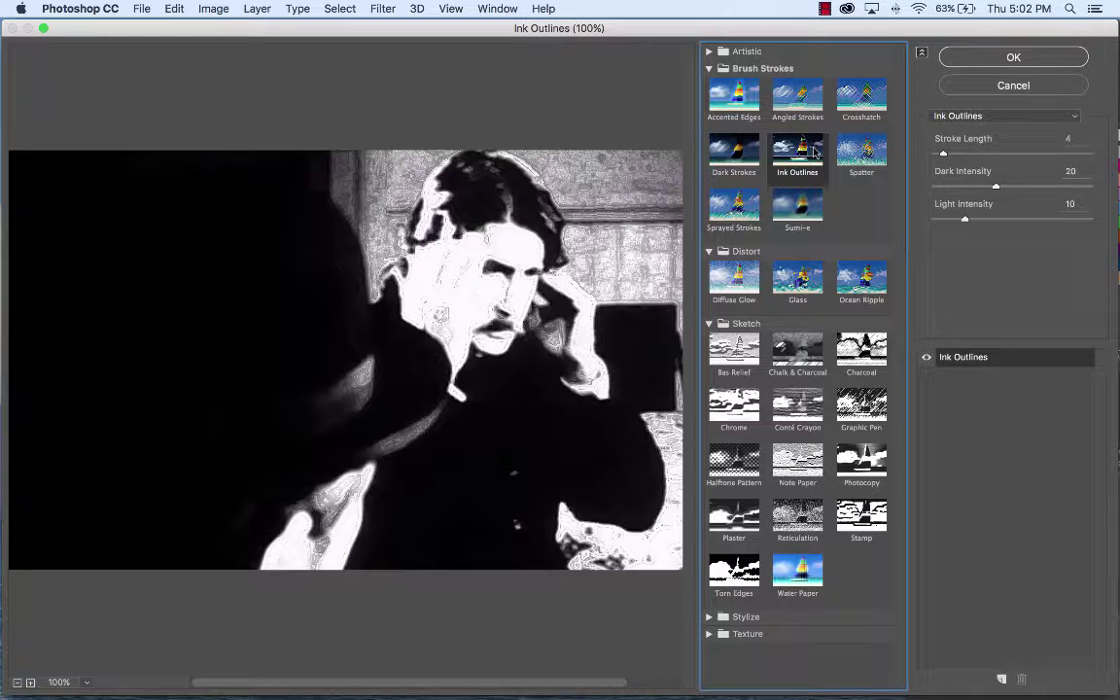
pyautogui.click(857, 150)
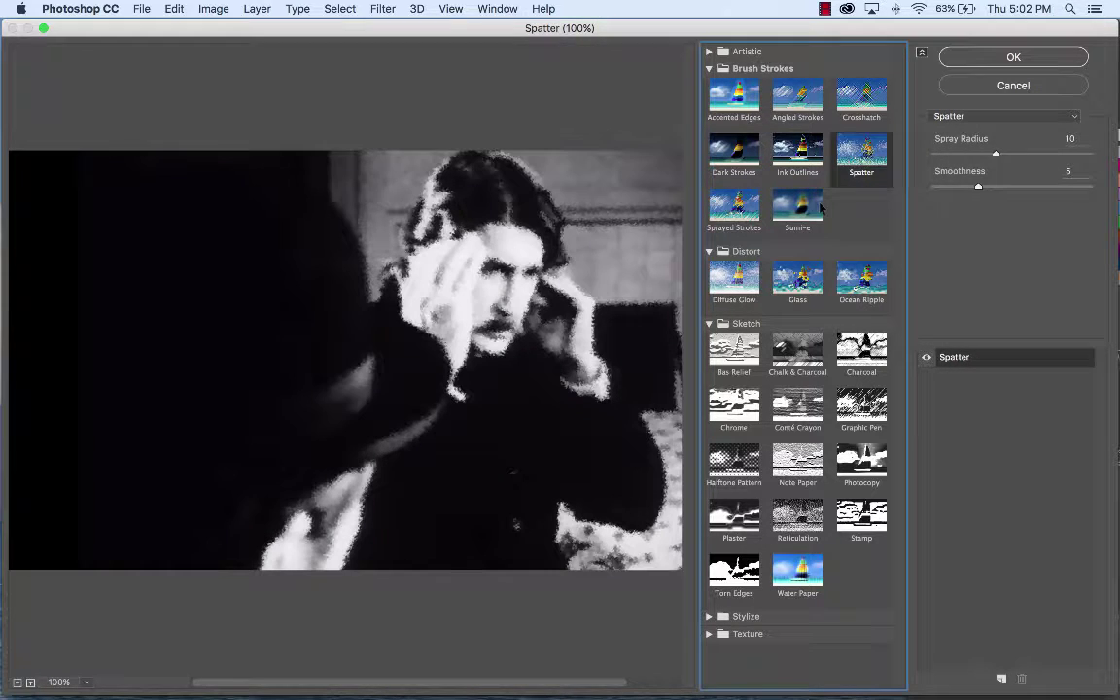
pyautogui.click(791, 208)
pyautogui.click(735, 208)
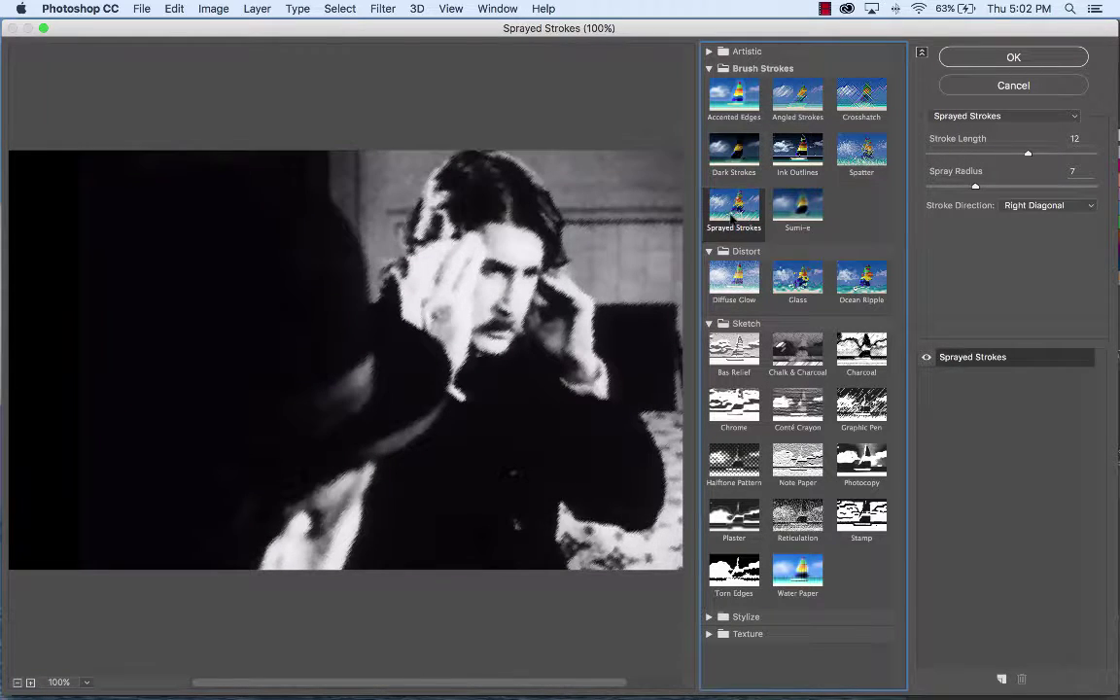
pyautogui.click(1021, 58)
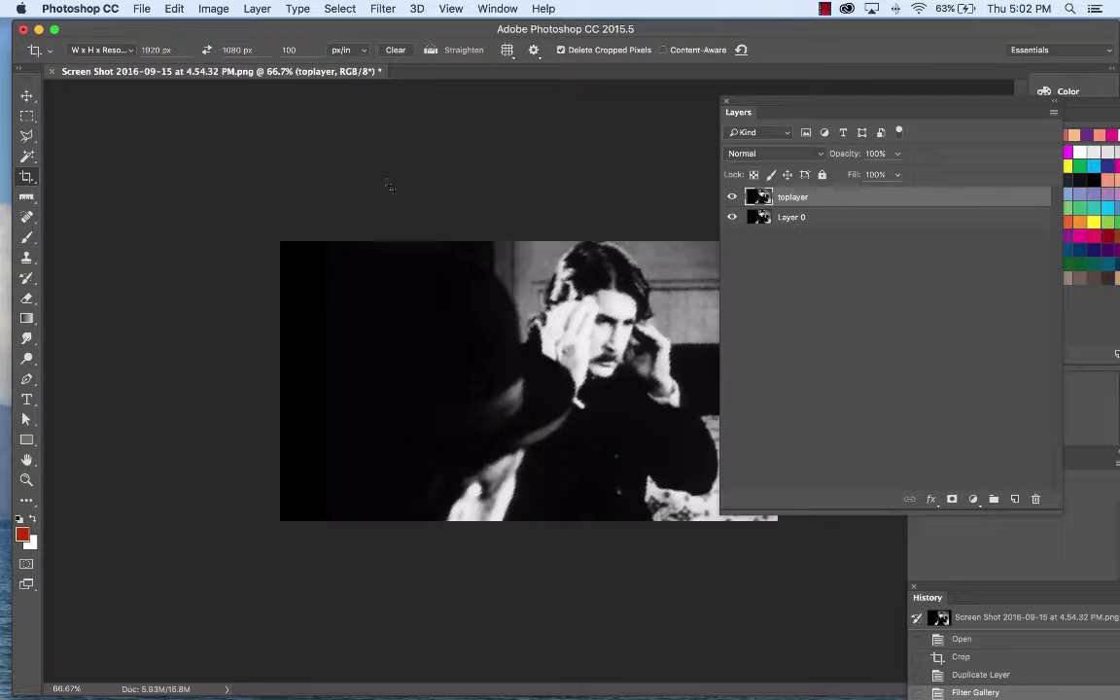
# Float and enlarge the document window, zooming in and back out to inspect the filtered detail
pyautogui.moveTo(279, 80); pyautogui.dragTo(360, 98)
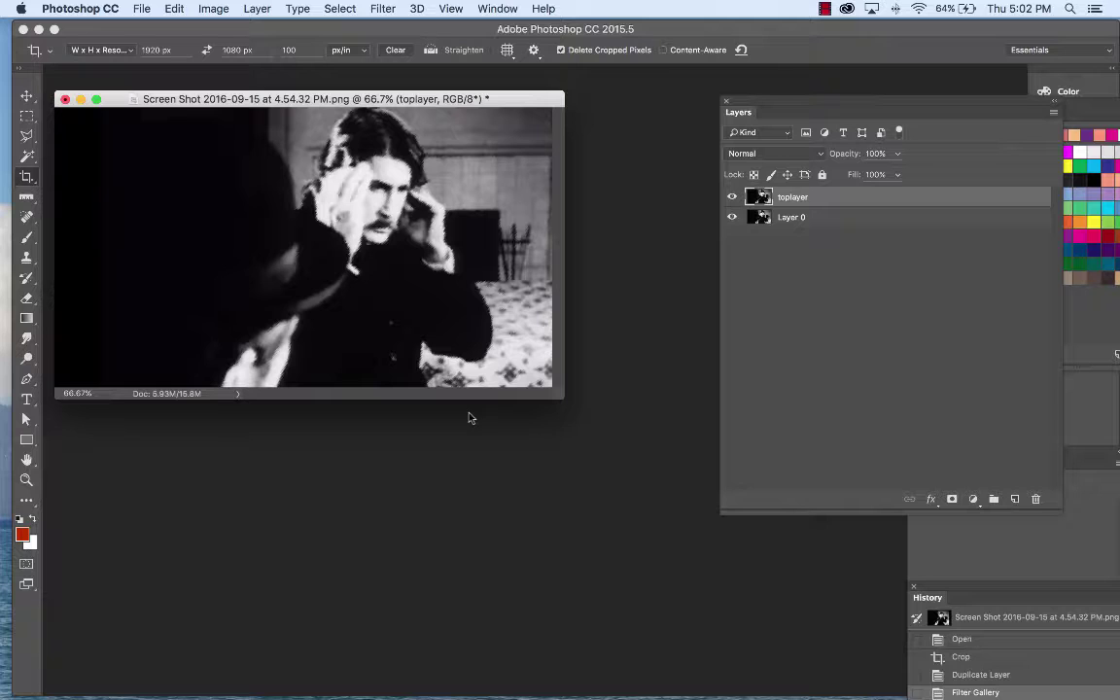
pyautogui.moveTo(560, 402); pyautogui.dragTo(866, 607)
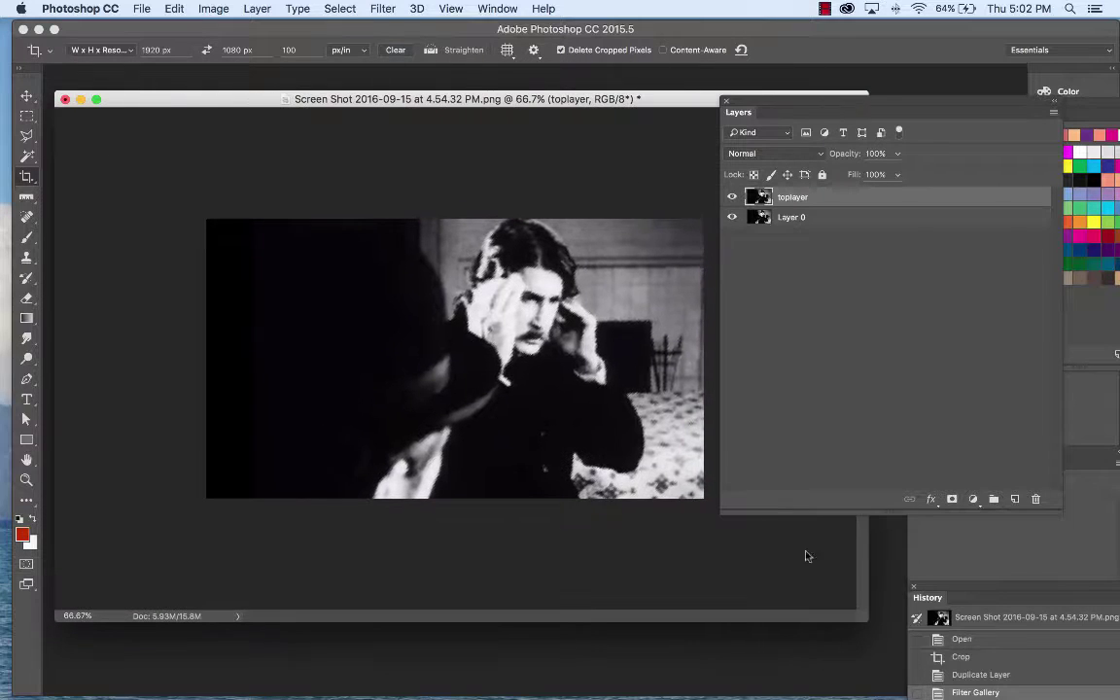
pyautogui.moveTo(420, 98); pyautogui.dragTo(461, 76)
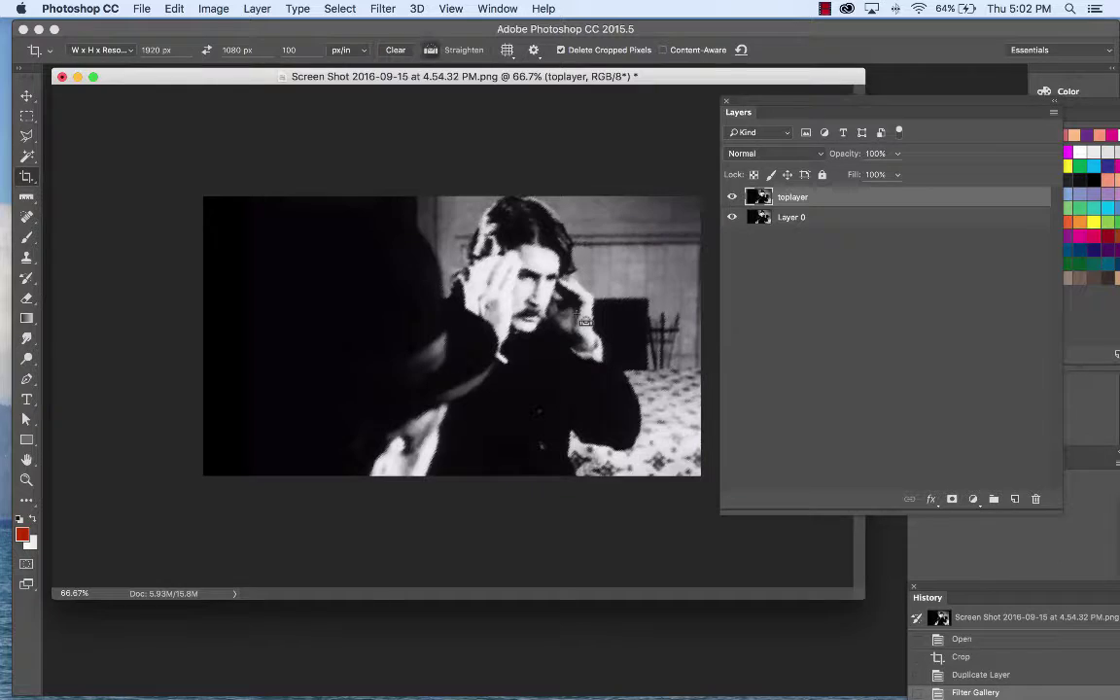
pyautogui.press('super+equal')
pyautogui.press('super+equal')
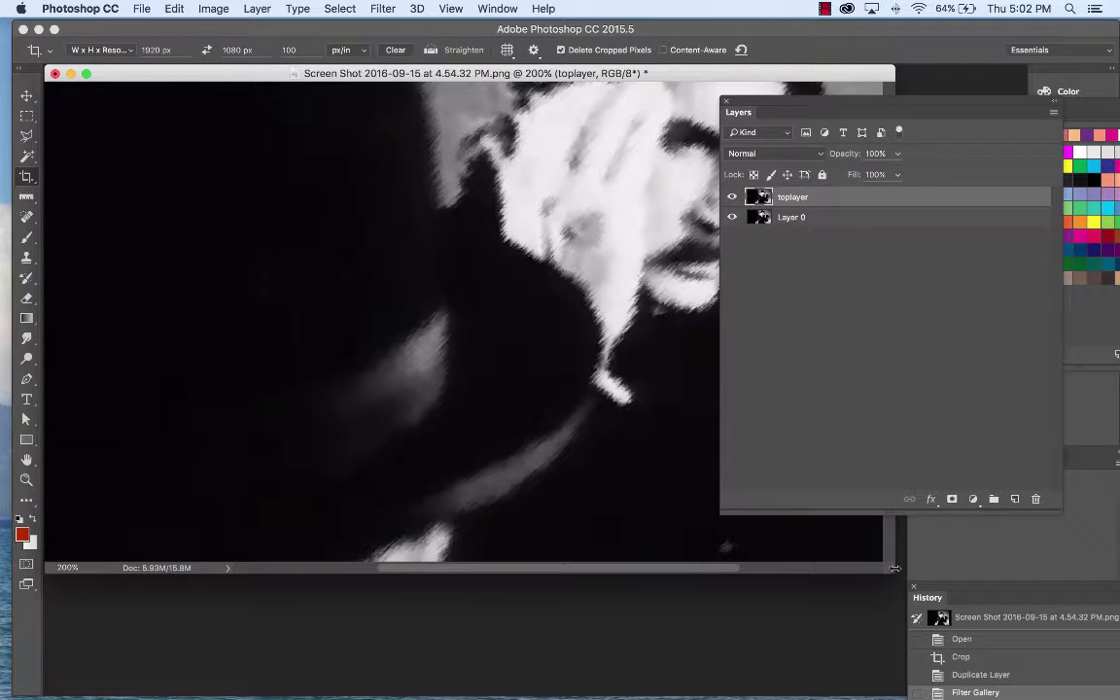
pyautogui.moveTo(891, 573); pyautogui.dragTo(906, 696)
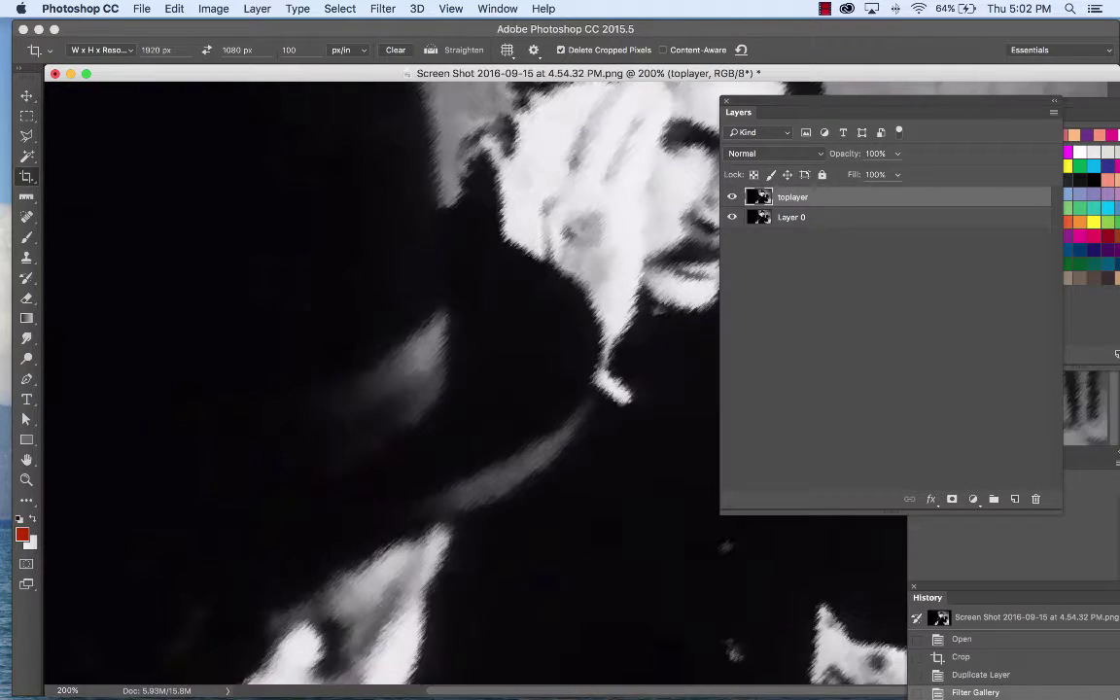
pyautogui.press('super+minus')
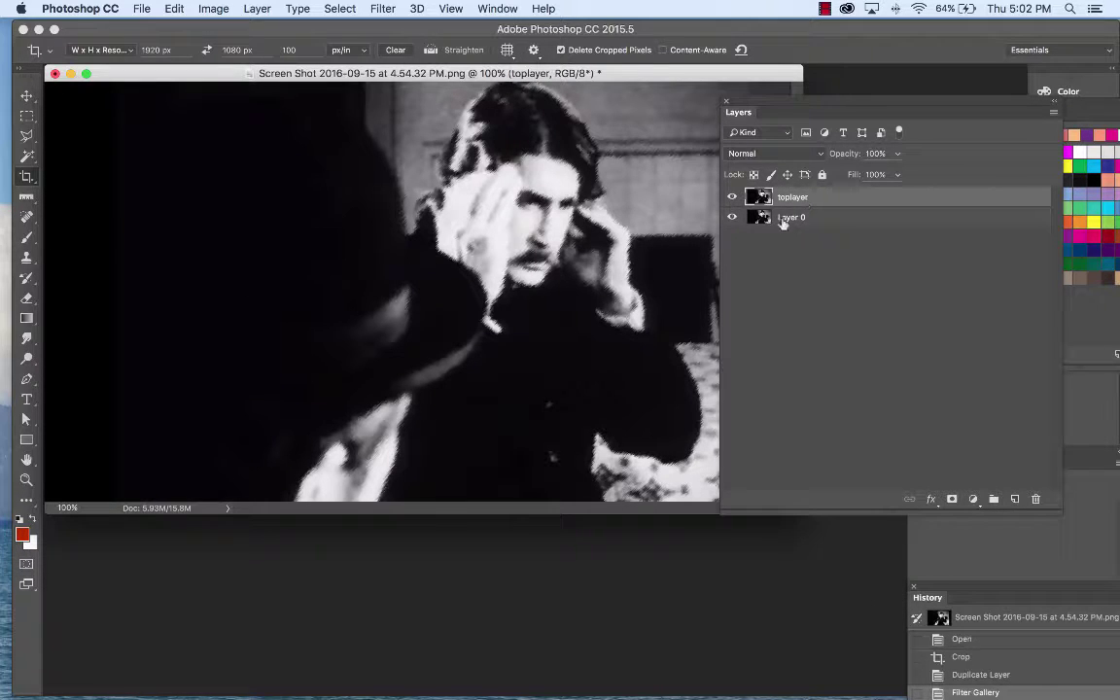
# Blend toplayer in Lighten mode at 100% opacity, after trying Screen
pyautogui.click(896, 153)
pyautogui.moveTo(893, 173); pyautogui.dragTo(851, 175)
pyautogui.press('0')
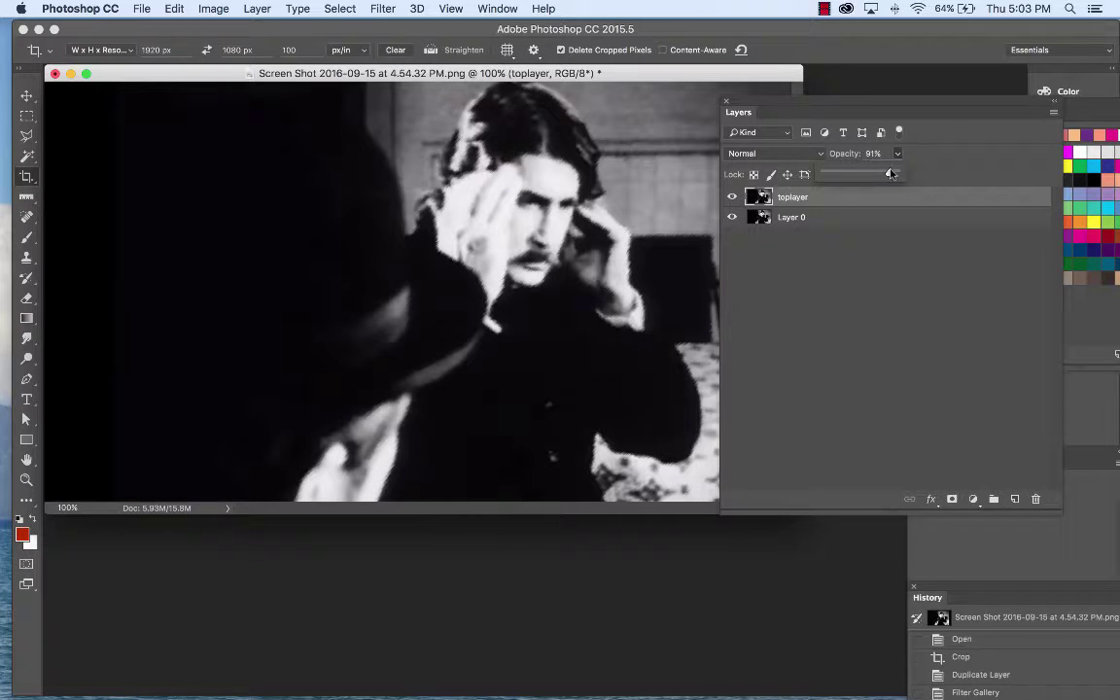
pyautogui.click(773, 154)
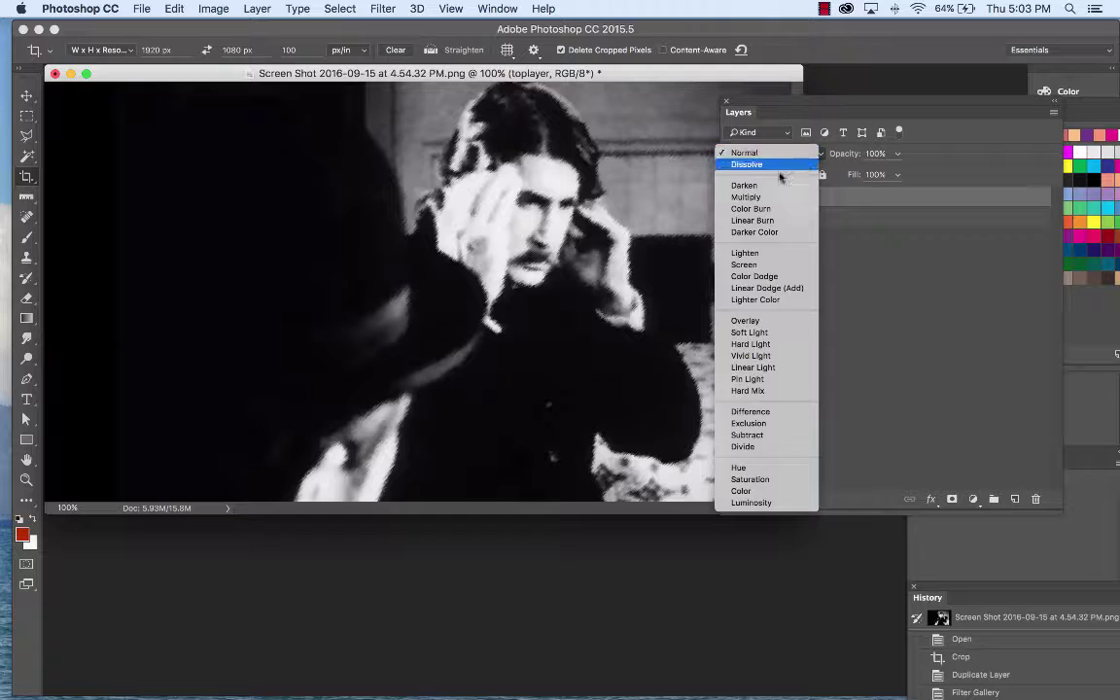
pyautogui.click(747, 265)
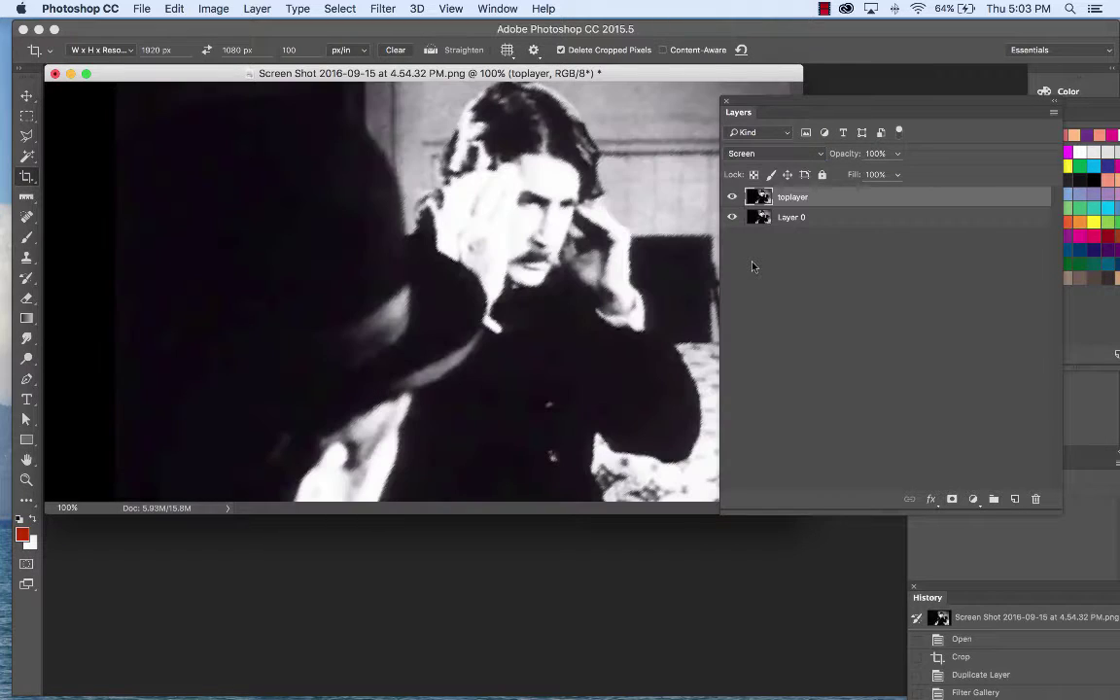
pyautogui.click(803, 158)
pyautogui.click(802, 143)
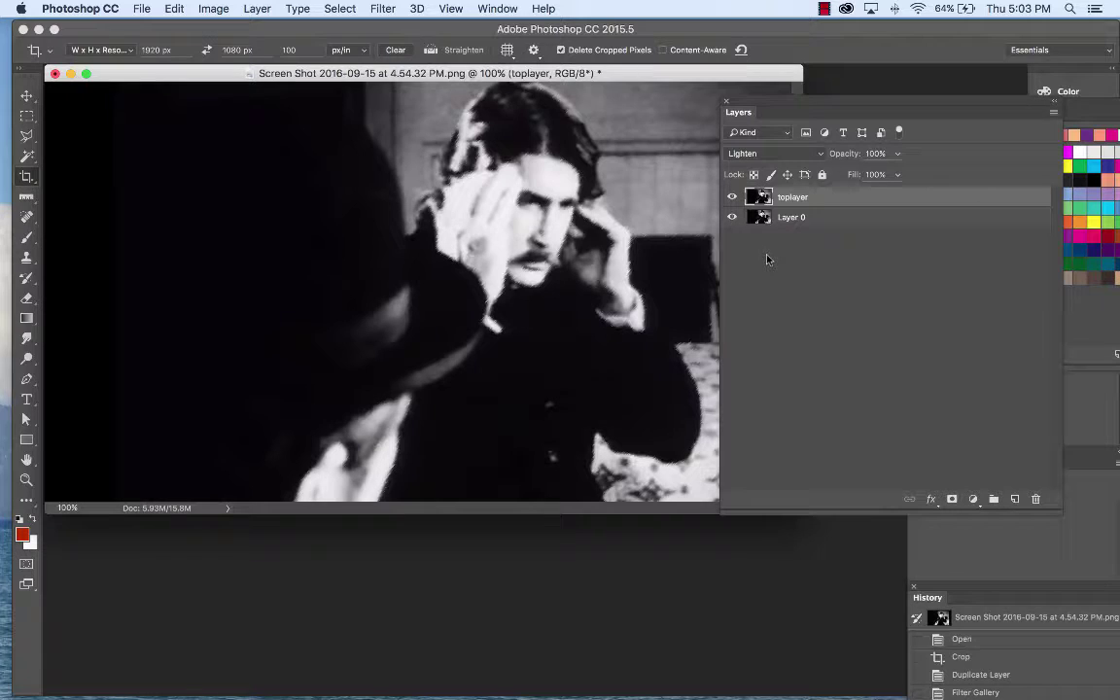
# Select the Type tool and choose Faith Collapsing from the font list, at 36 pt
pyautogui.click(27, 398)
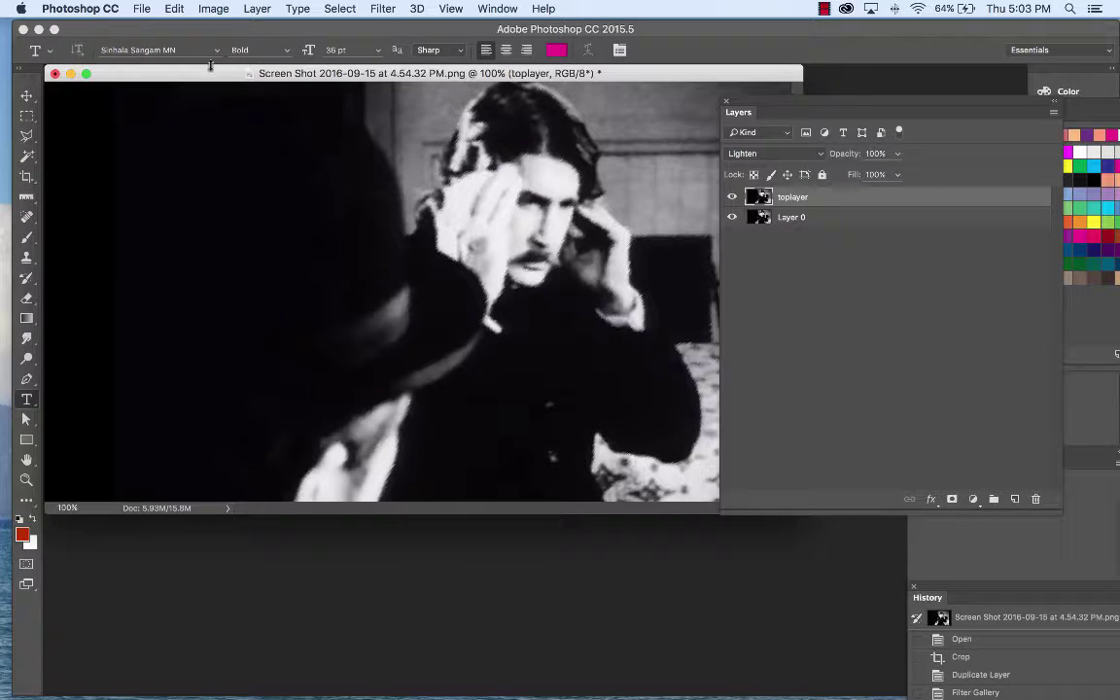
pyautogui.moveTo(191, 70); pyautogui.dragTo(202, 88)
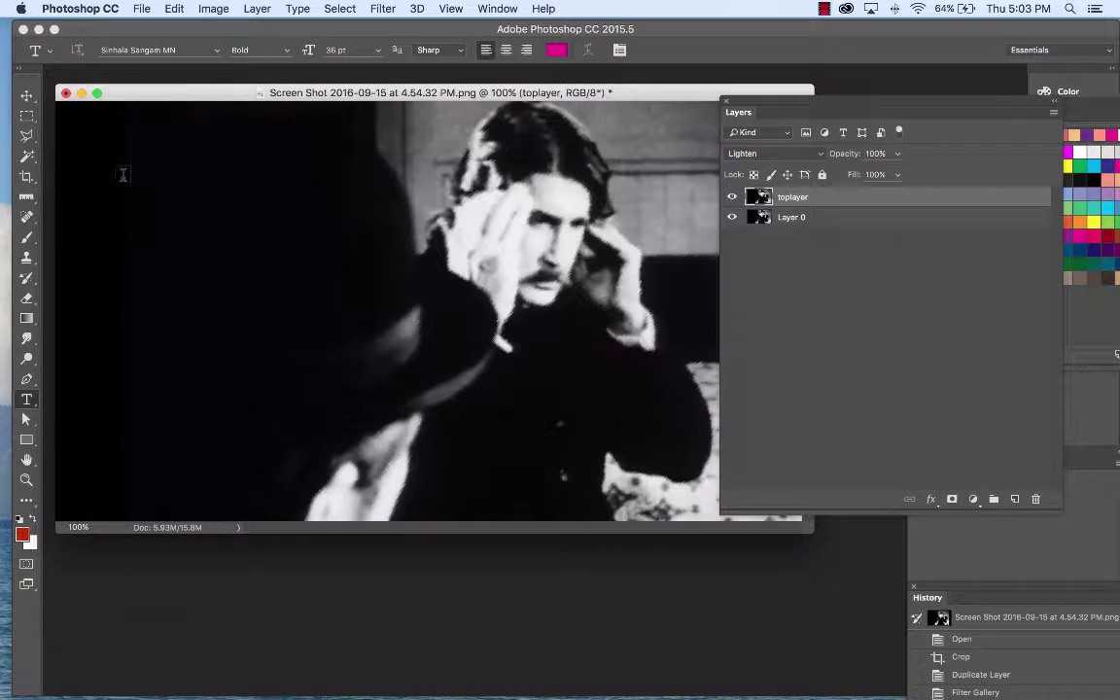
pyautogui.click(215, 53)
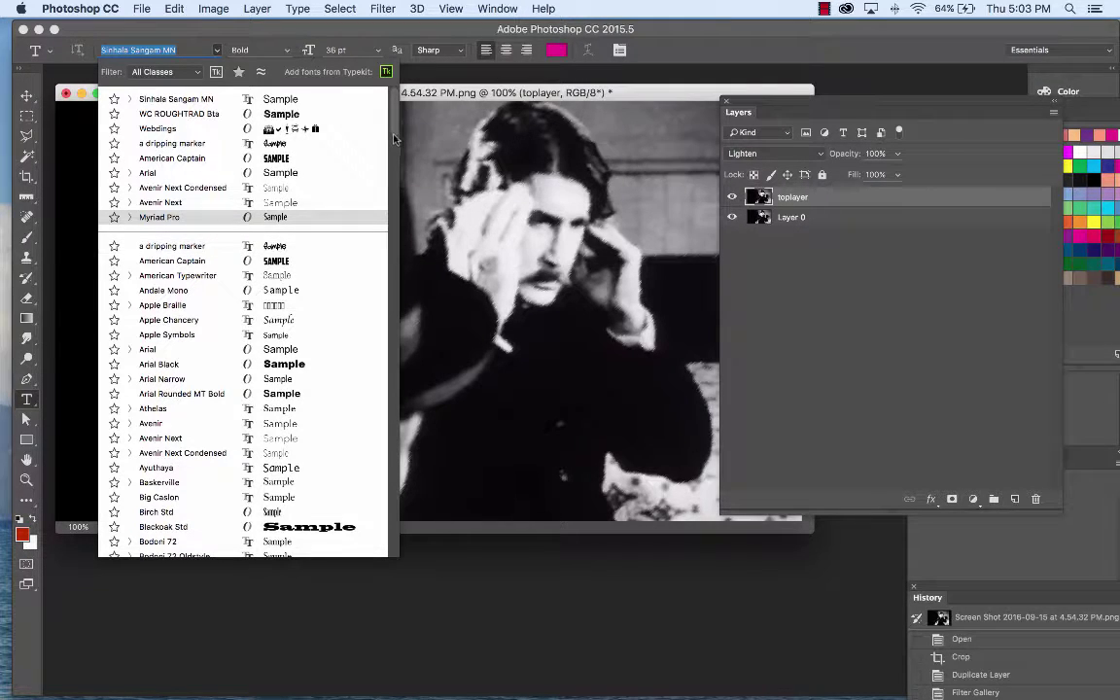
pyautogui.moveTo(394, 139); pyautogui.dragTo(428, 225)
pyautogui.scroll(1, 428, 225)
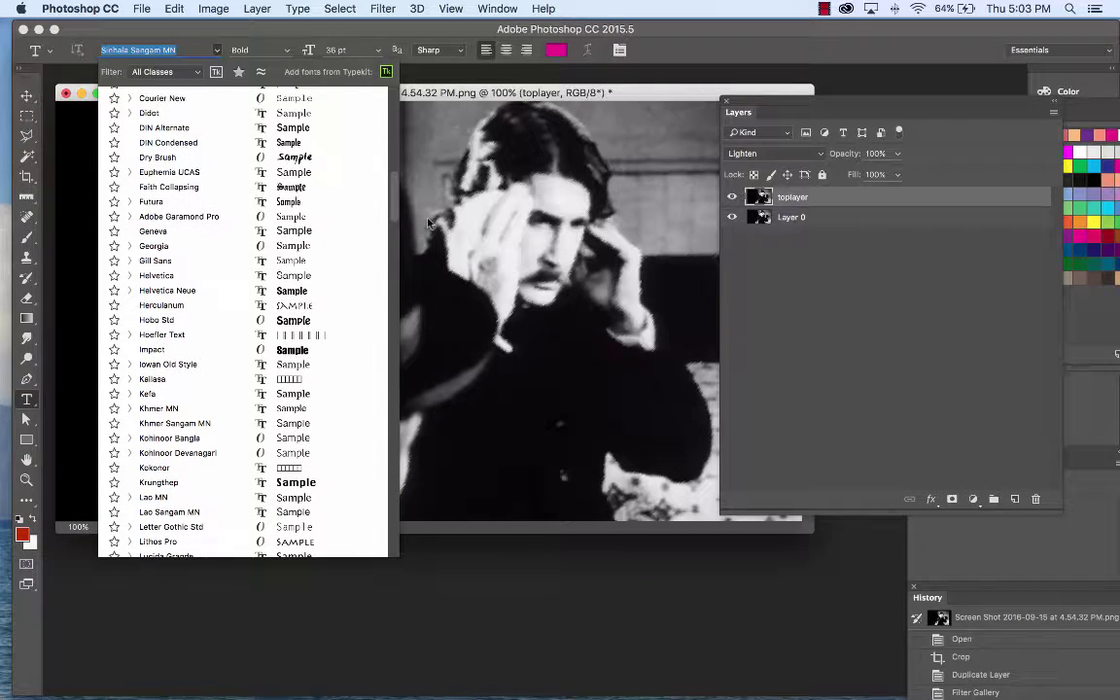
pyautogui.click(188, 186)
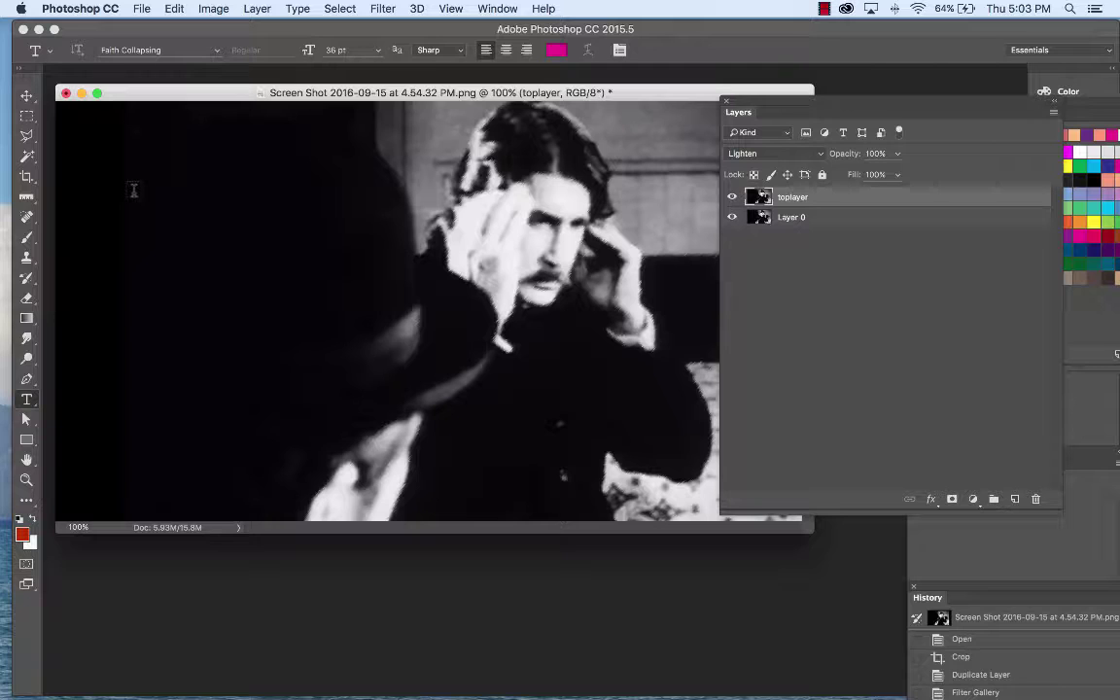
# Set the type size to 60 pt and the text colour to white (ffffff)
pyautogui.click(377, 54)
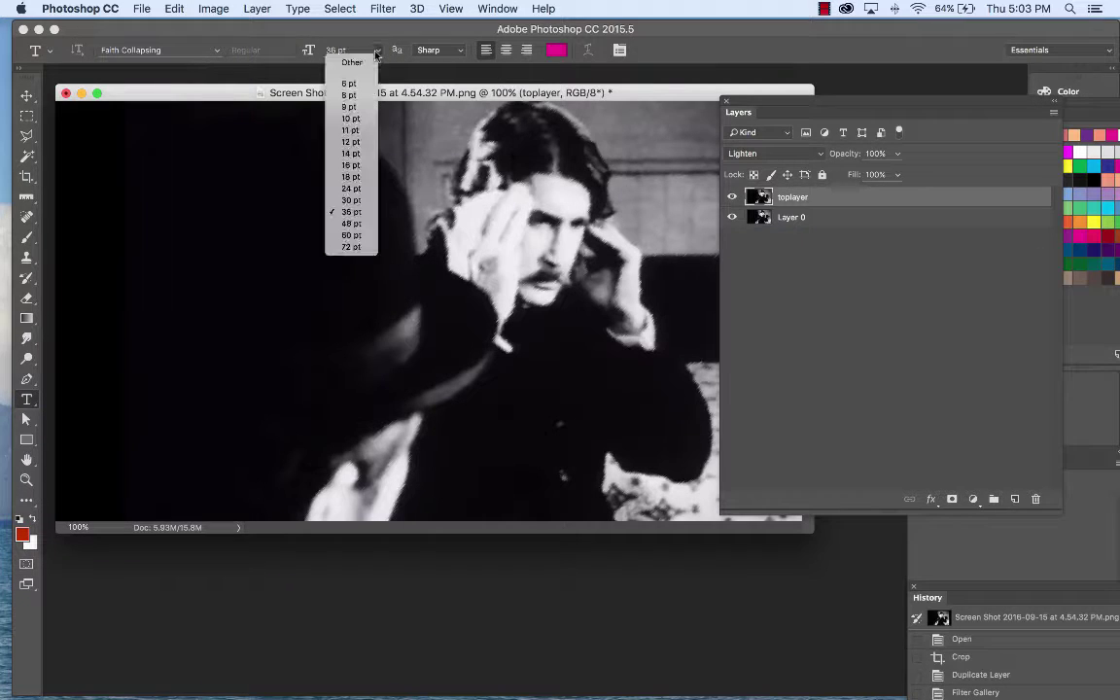
pyautogui.click(359, 236)
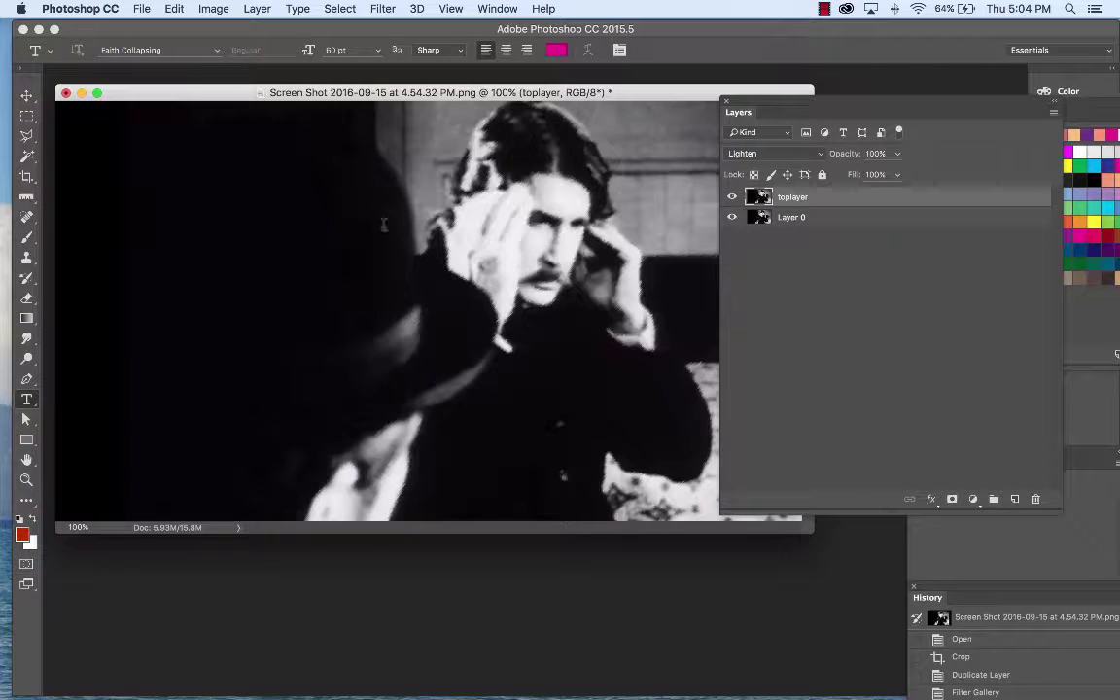
pyautogui.click(561, 54)
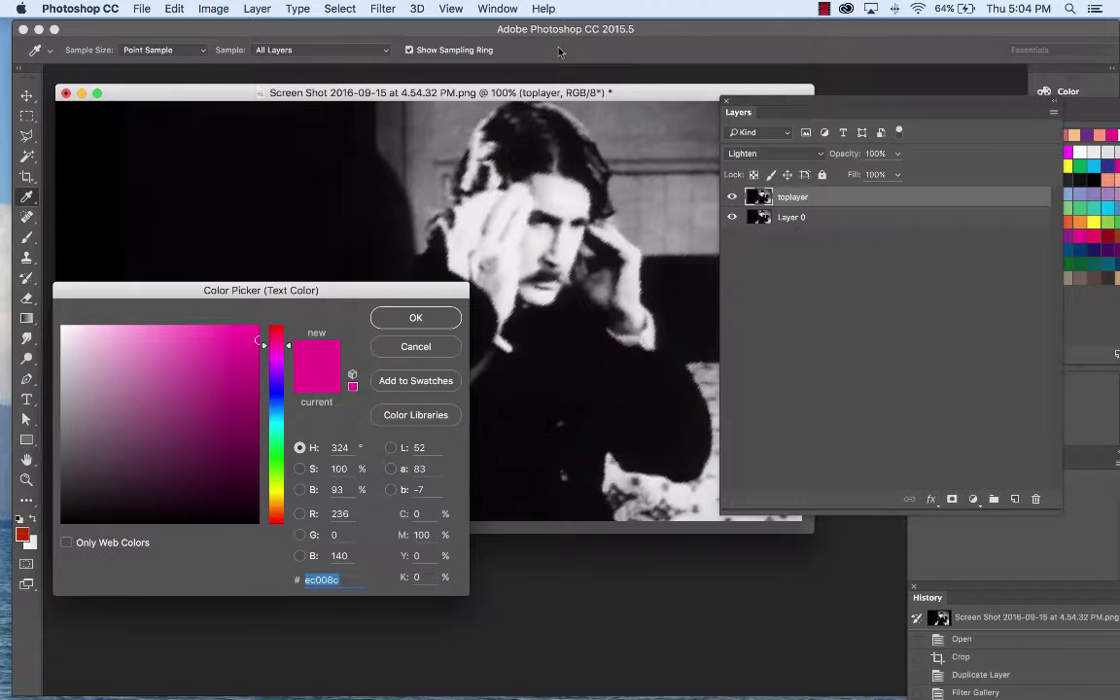
pyautogui.click(62, 327)
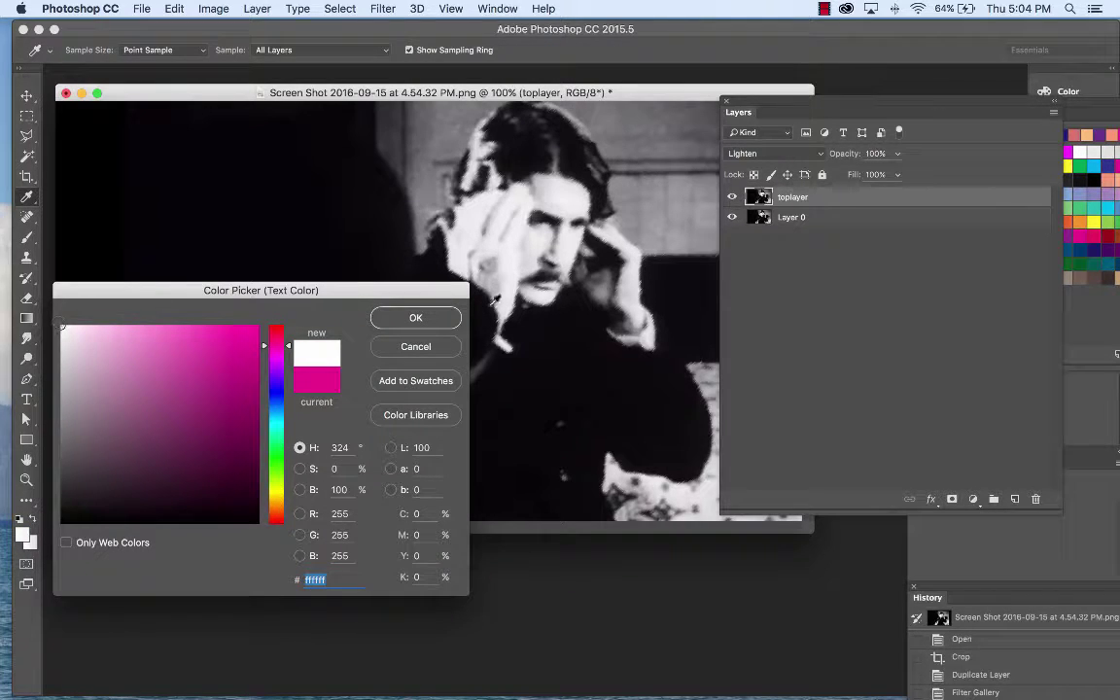
pyautogui.click(443, 315)
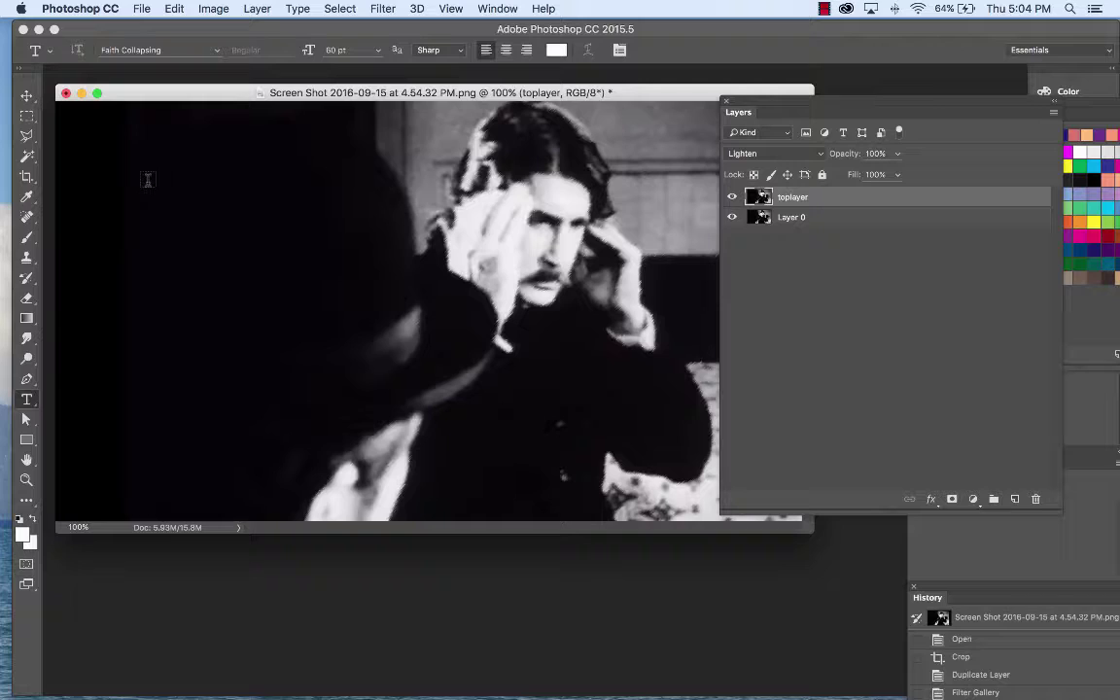
# Type THE near the top-left of the film still and scale it up to about 173%
pyautogui.click(105, 151)
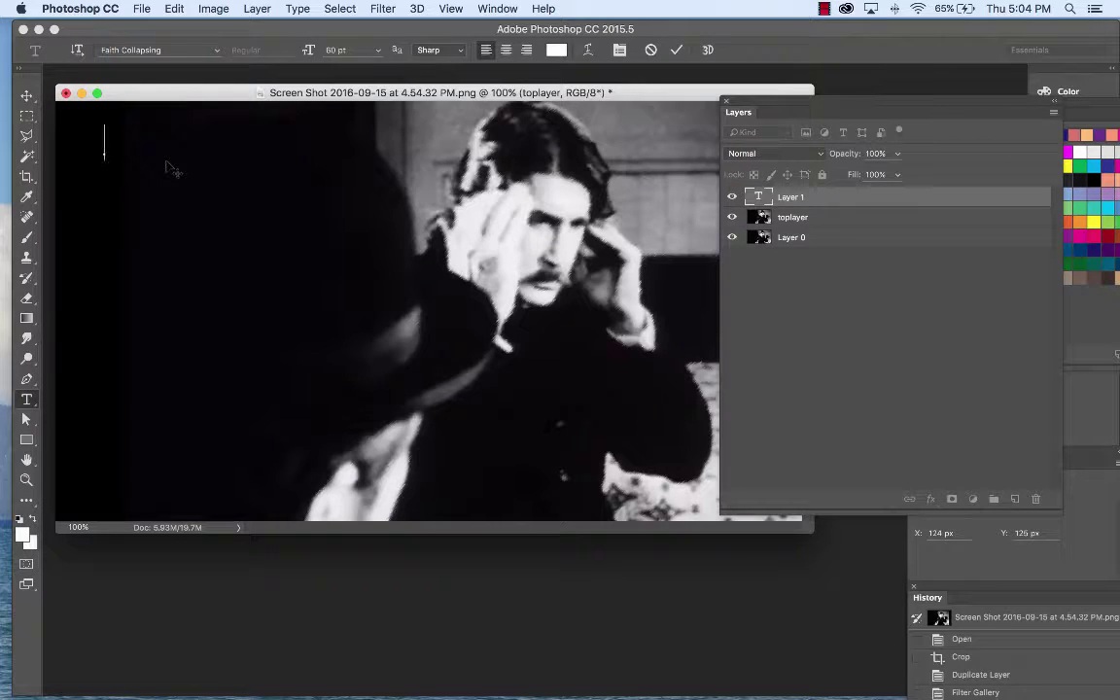
pyautogui.write('TH')
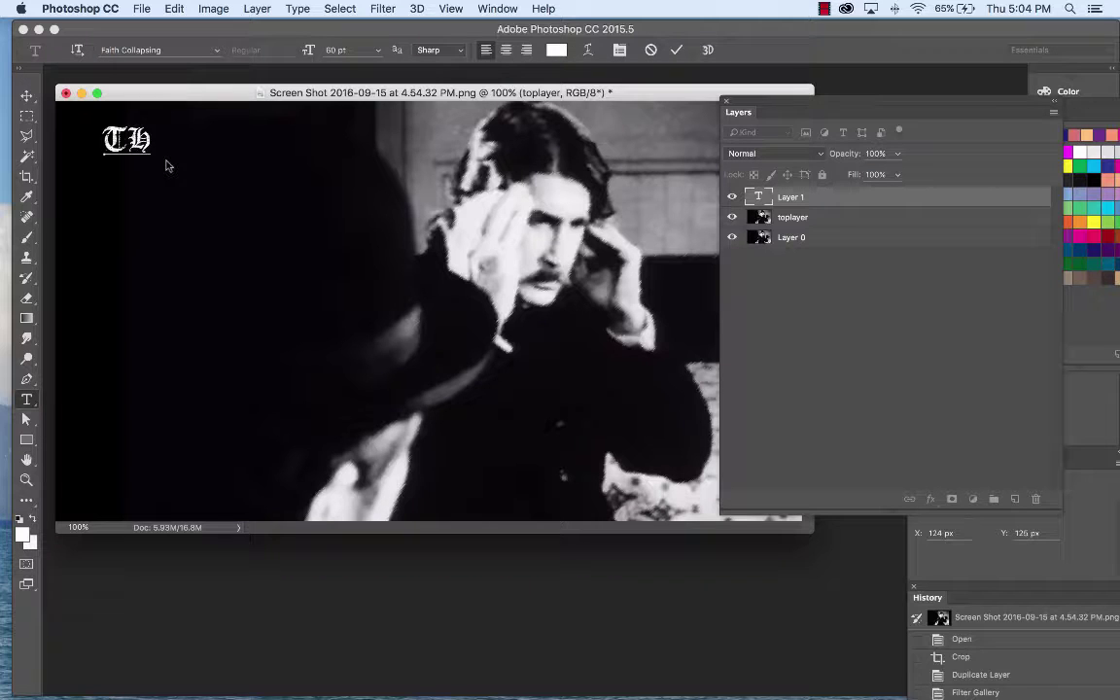
pyautogui.write('E')
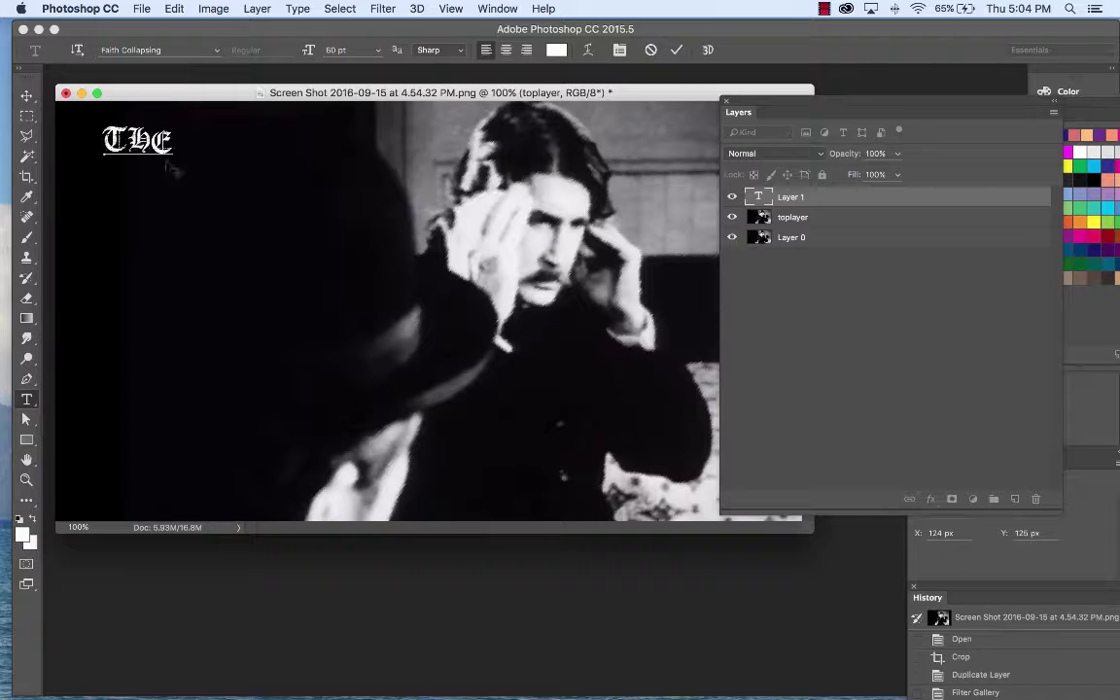
pyautogui.click(27, 98)
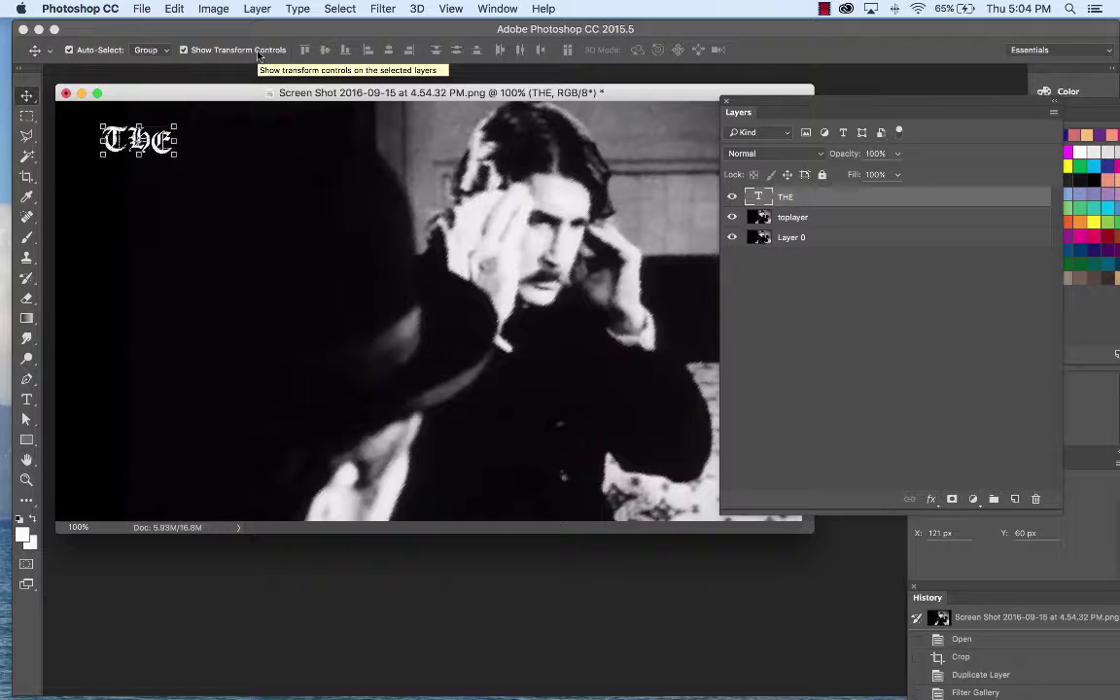
pyautogui.moveTo(176, 157); pyautogui.dragTo(223, 182)
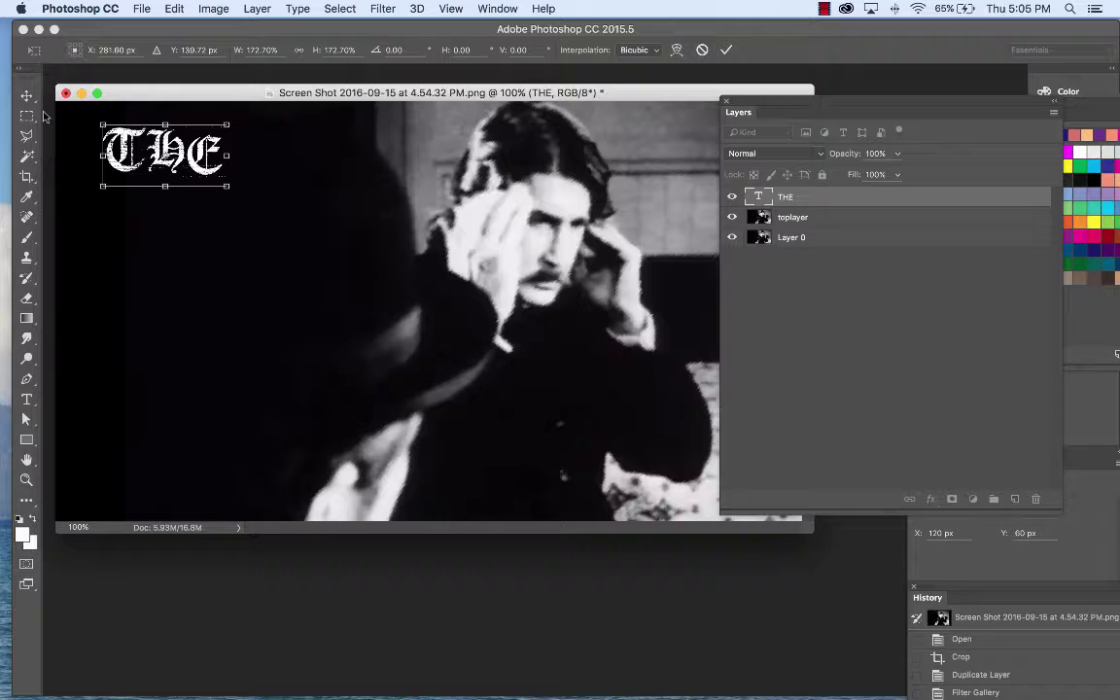
pyautogui.click(26, 95)
pyautogui.click(694, 255)
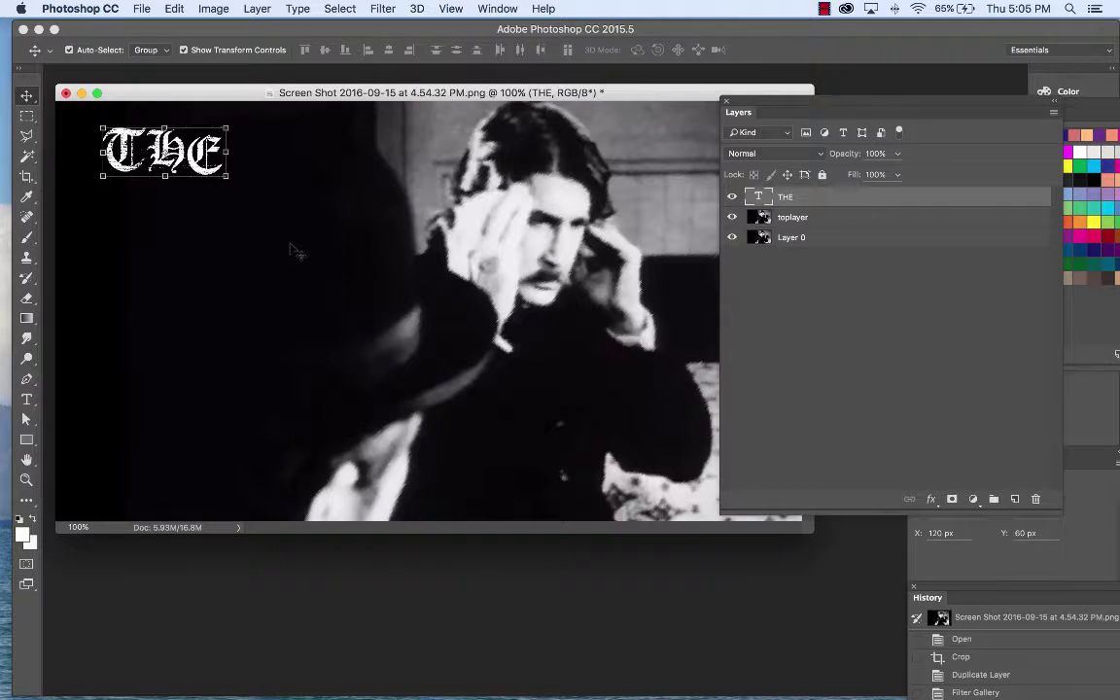
# Nudge THE up-left, then duplicate it lower-right and retype the copy as TELL
pyautogui.moveTo(183, 162); pyautogui.dragTo(170, 152)
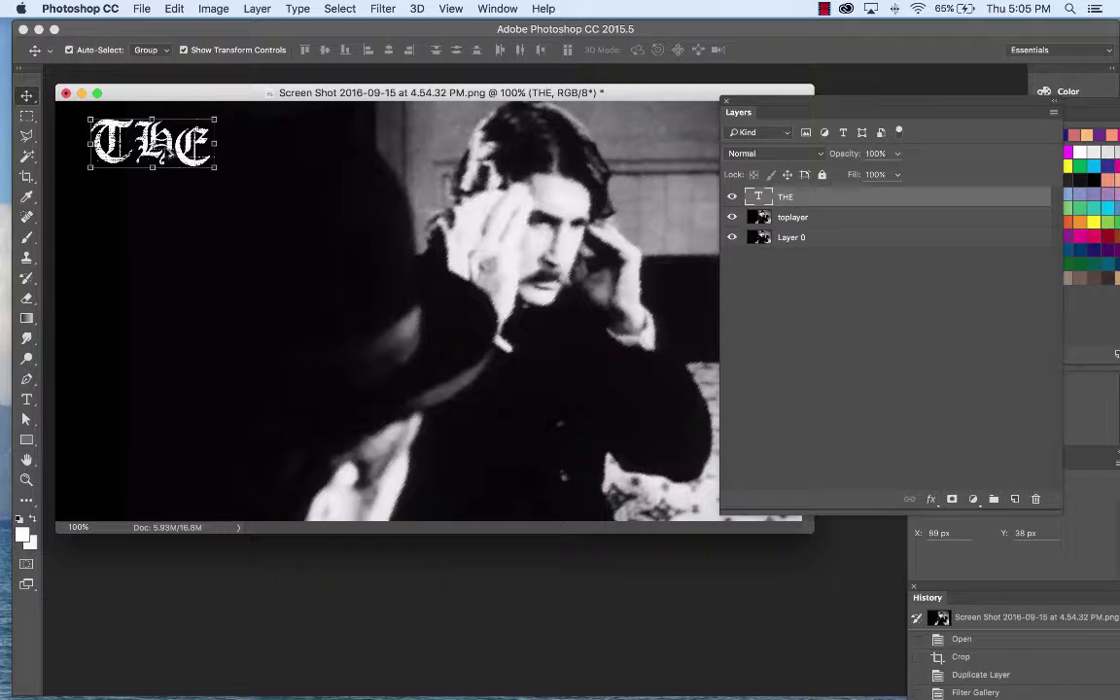
pyautogui.moveTo(168, 153); pyautogui.dragTo(211, 211)
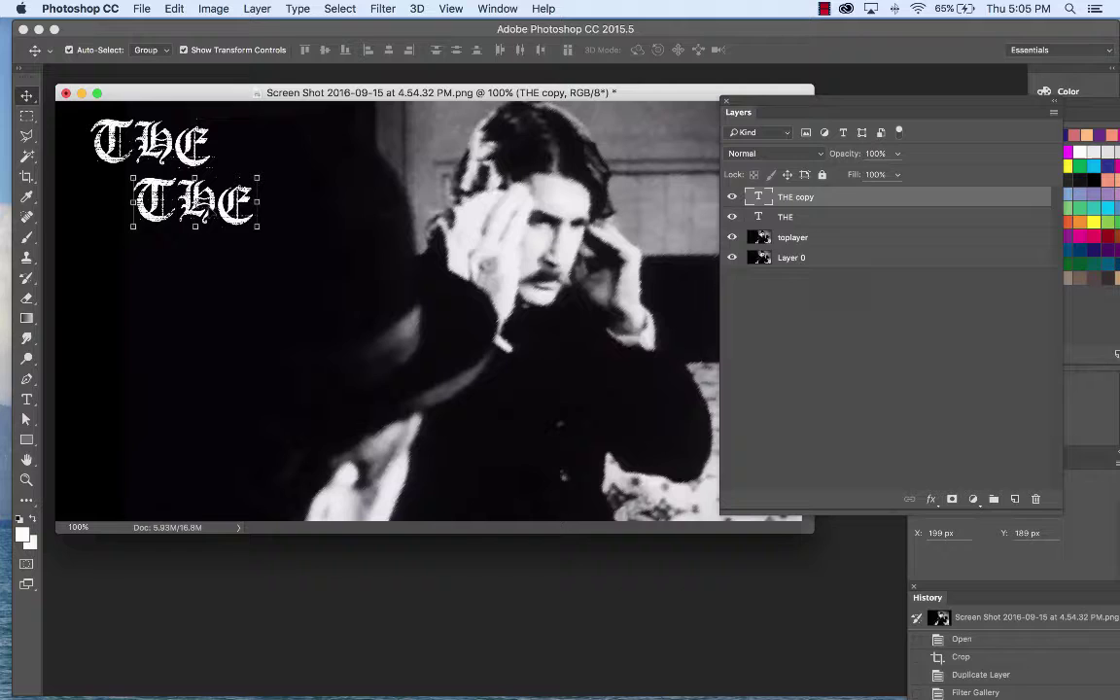
pyautogui.click(26, 399)
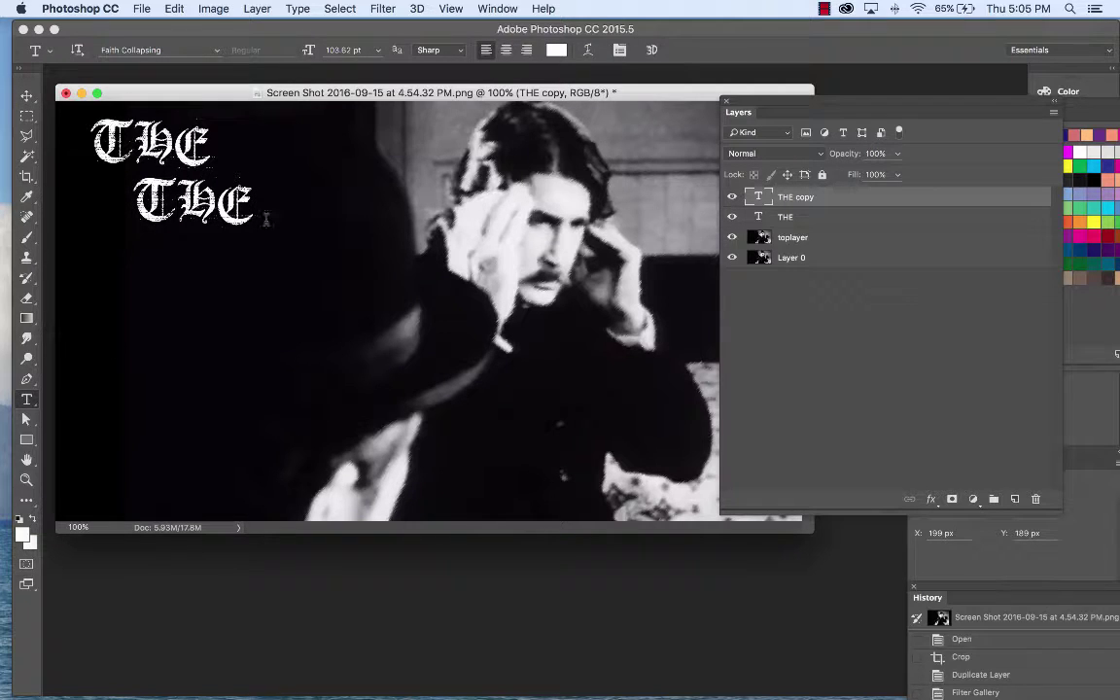
pyautogui.moveTo(248, 206); pyautogui.dragTo(107, 205)
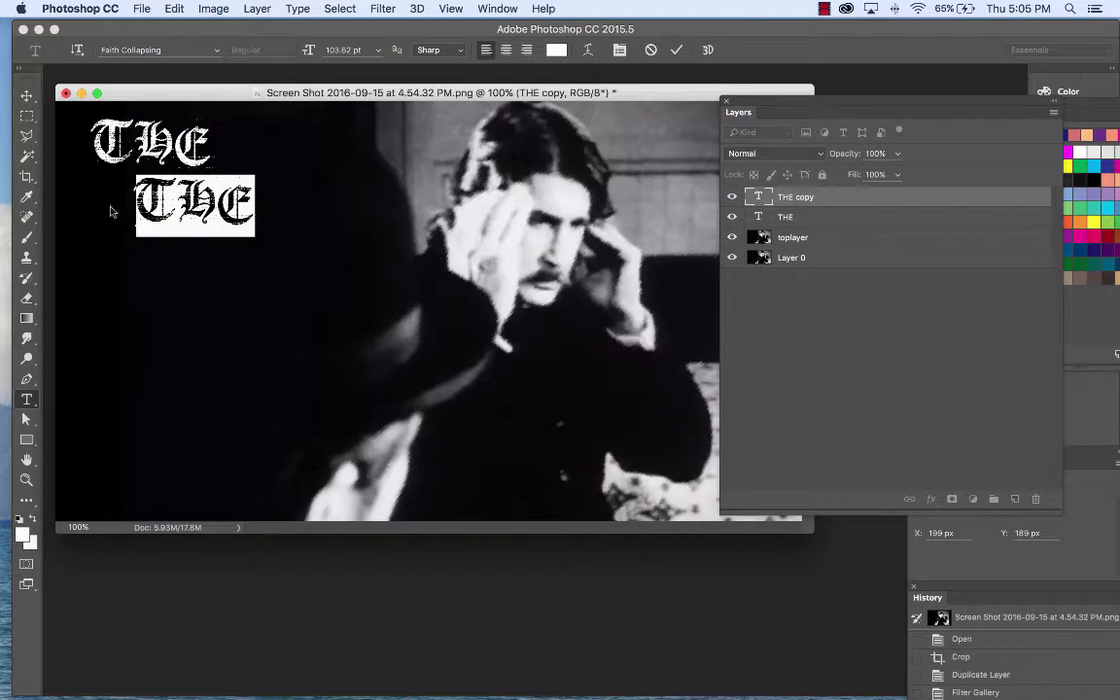
pyautogui.write('TELL')
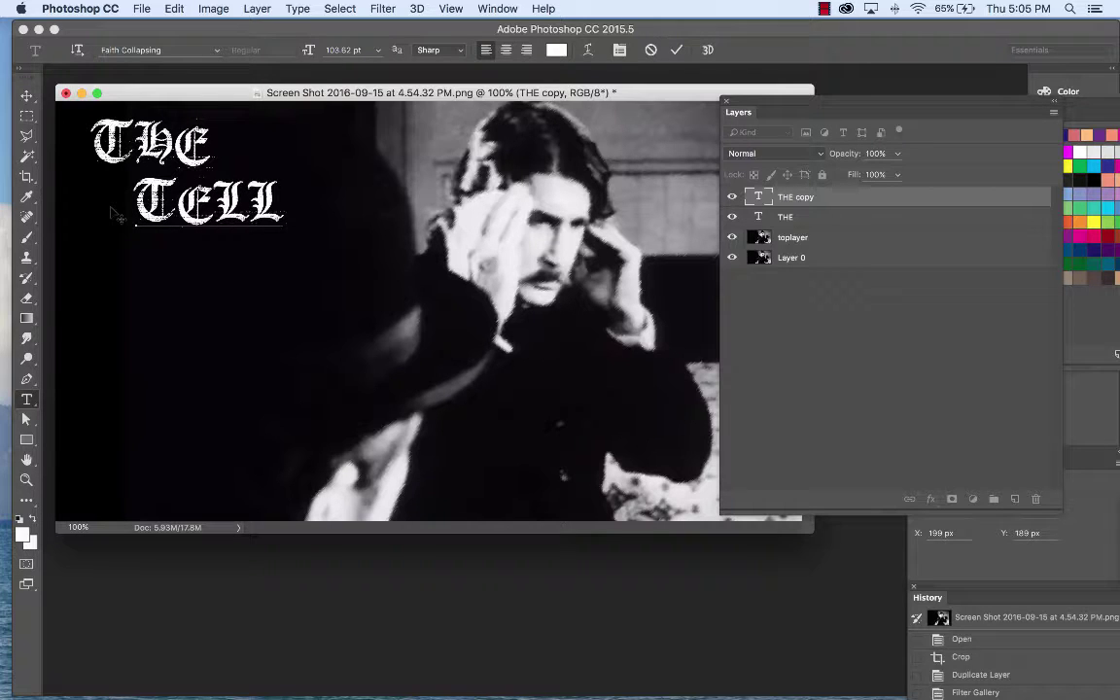
pyautogui.click(27, 94)
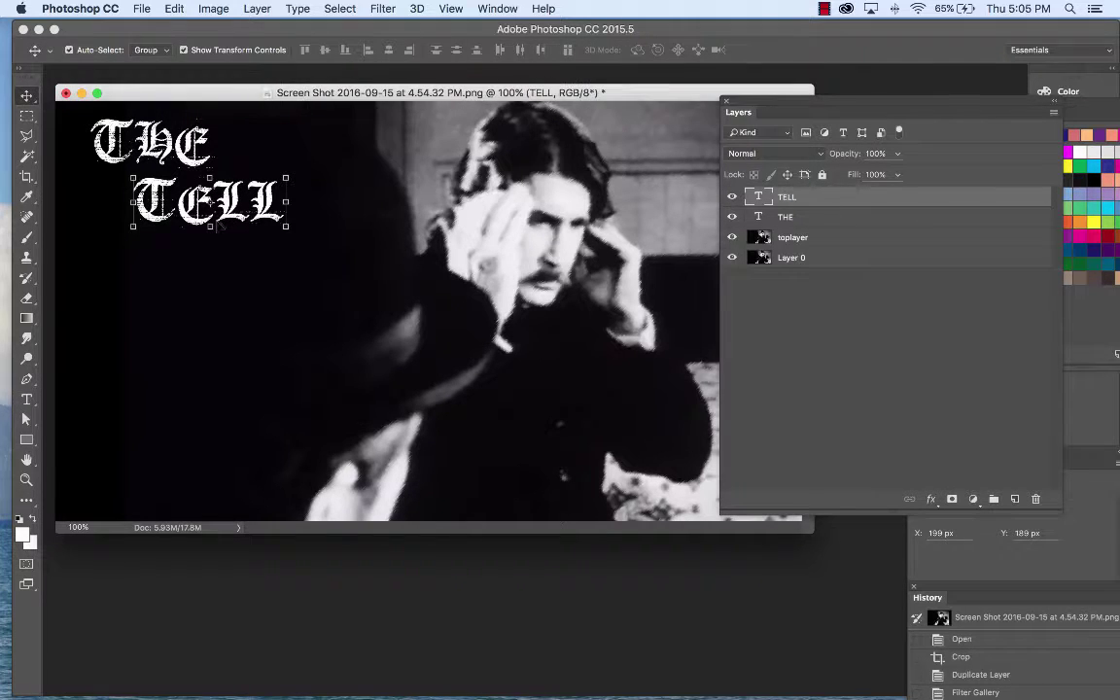
# Duplicate TELL below itself and retype the copy as TALE
pyautogui.moveTo(234, 179); pyautogui.dragTo(270, 245)
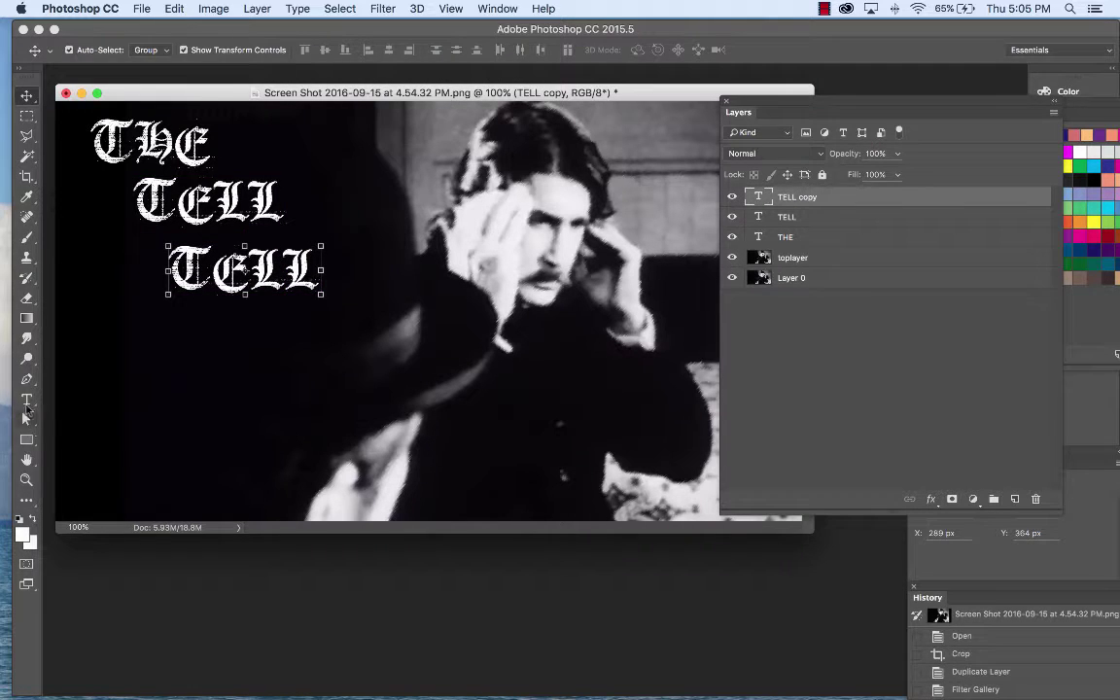
pyautogui.click(27, 398)
pyautogui.moveTo(317, 264); pyautogui.dragTo(118, 260)
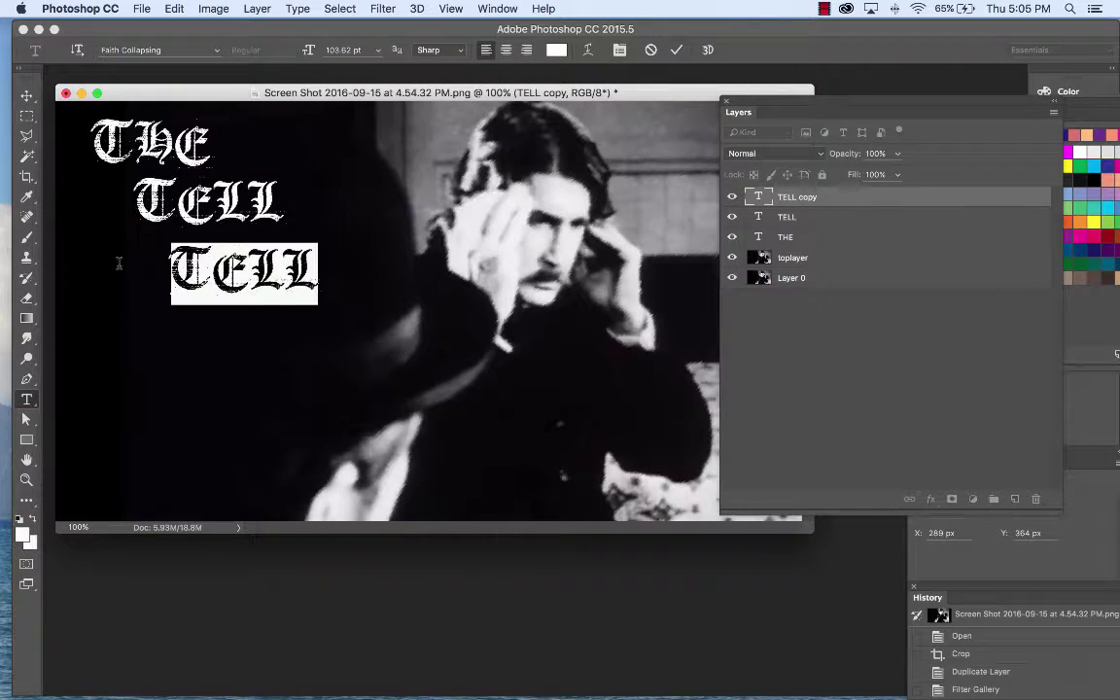
pyautogui.write('TALE')
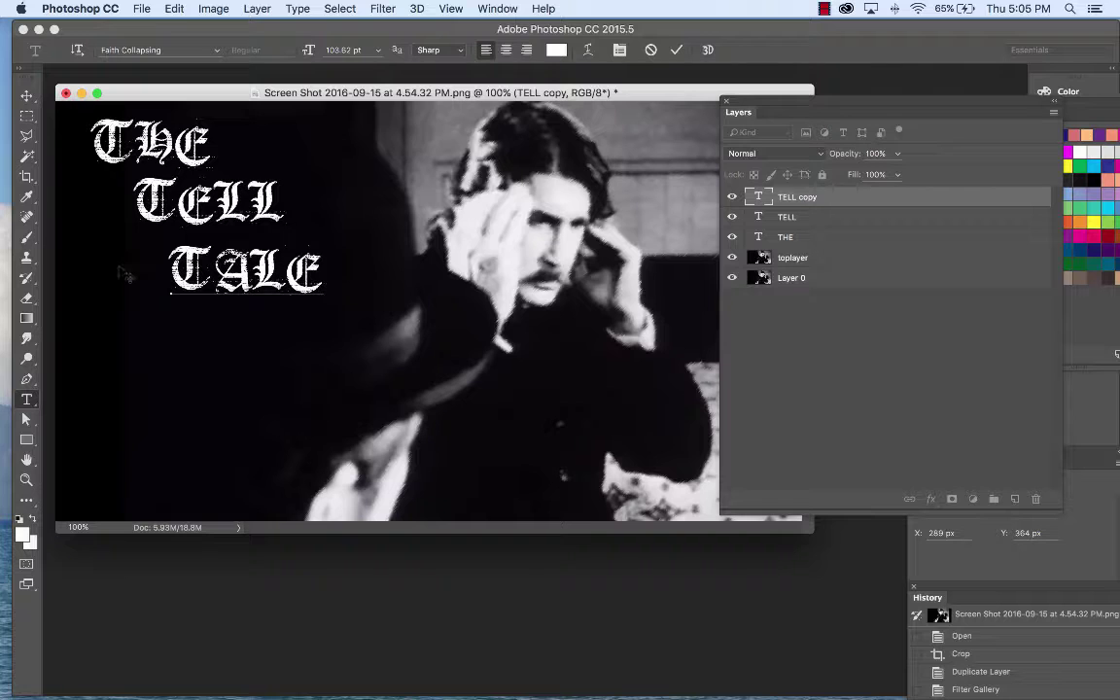
pyautogui.click(27, 95)
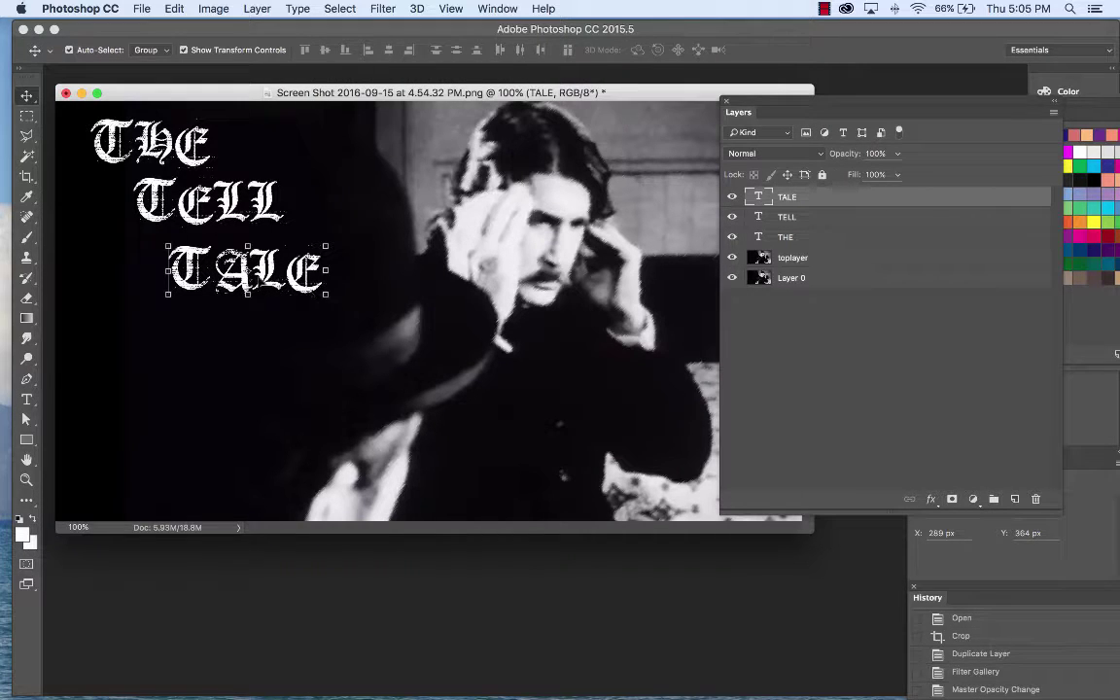
# Duplicate TALE below and to the right and retype the copy as lowercase heart
pyautogui.moveTo(224, 273); pyautogui.dragTo(291, 354)
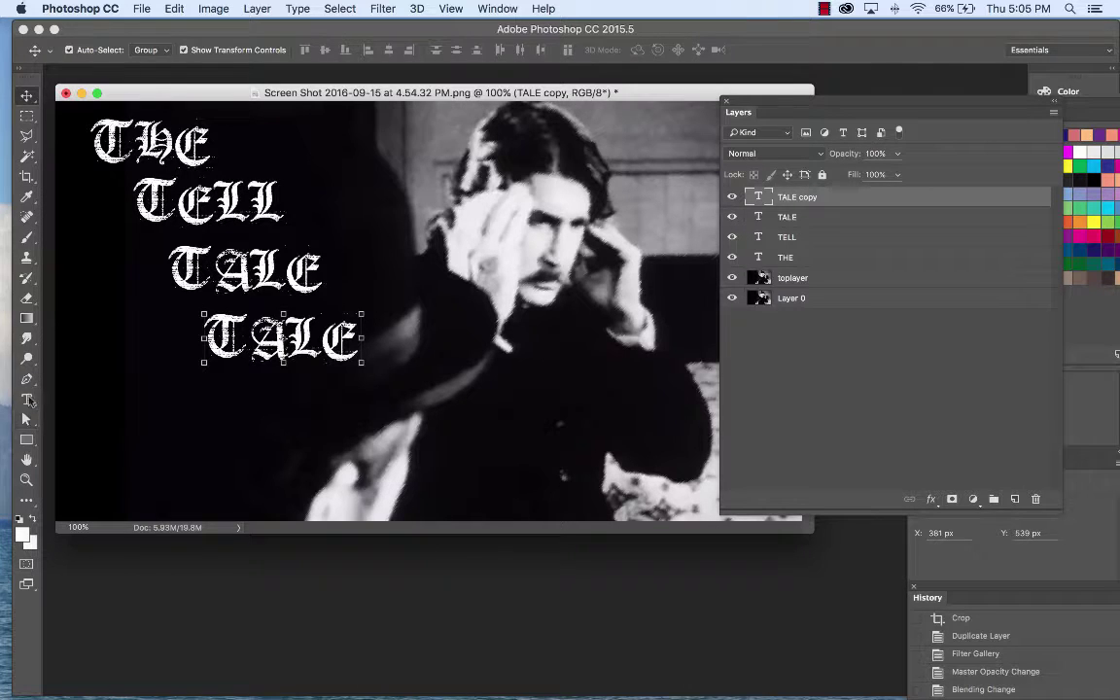
pyautogui.press('t')
pyautogui.press('Return')
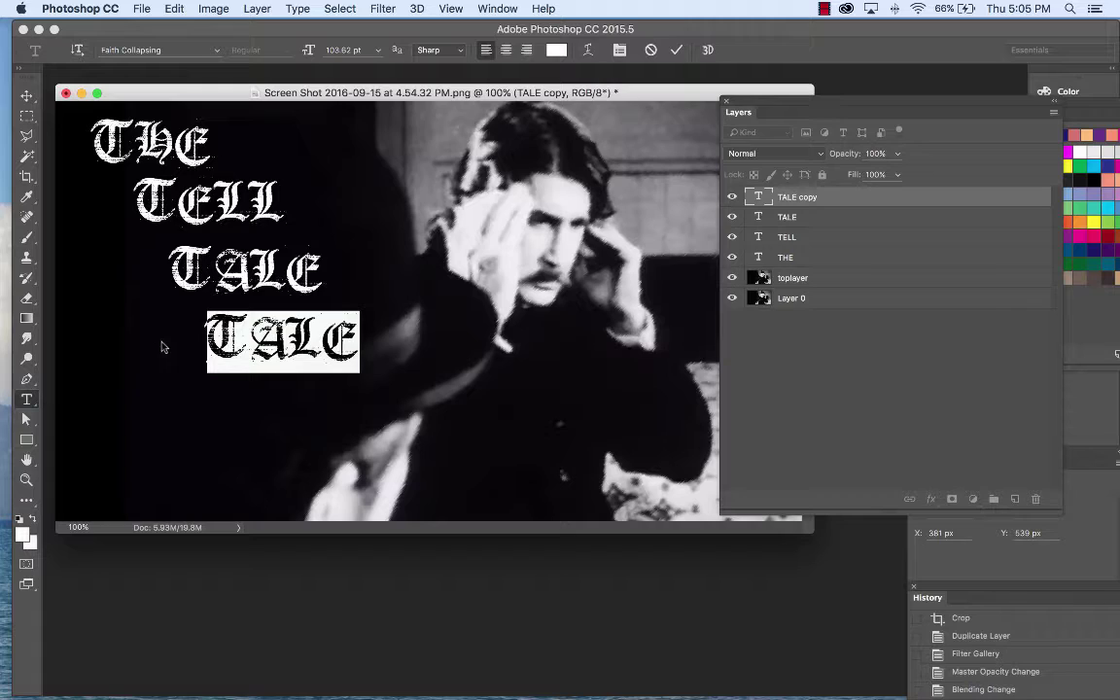
pyautogui.write('HEArt')
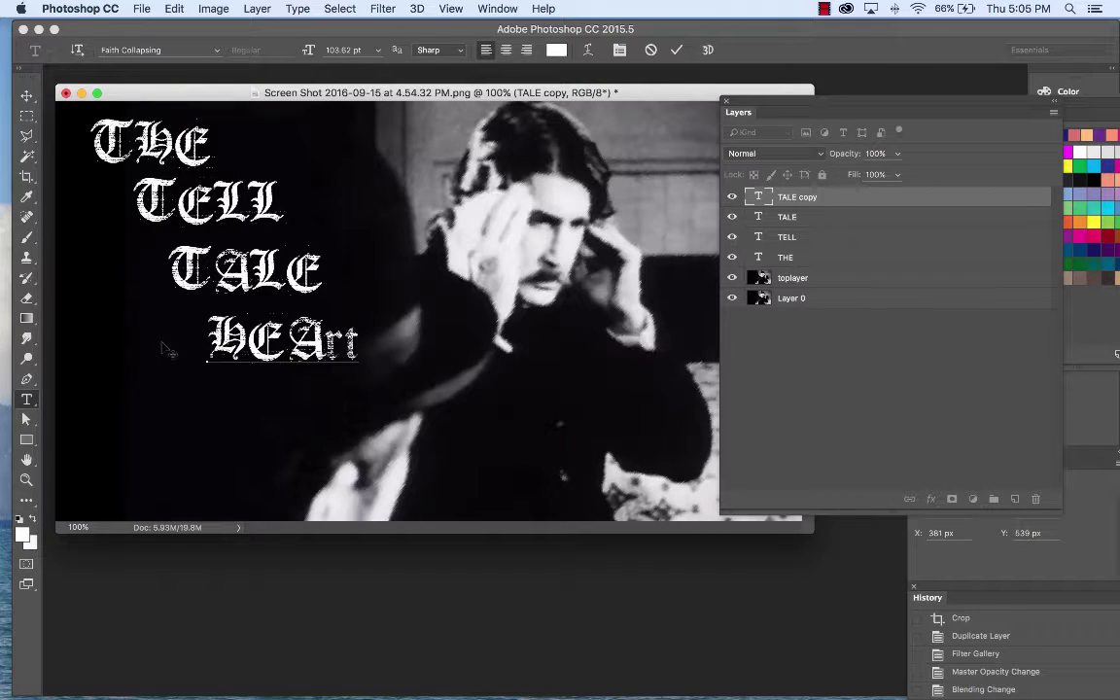
pyautogui.press('BackSpace')
pyautogui.press('BackSpace')
pyautogui.press('BackSpace')
pyautogui.press('BackSpace')
pyautogui.press('BackSpace')
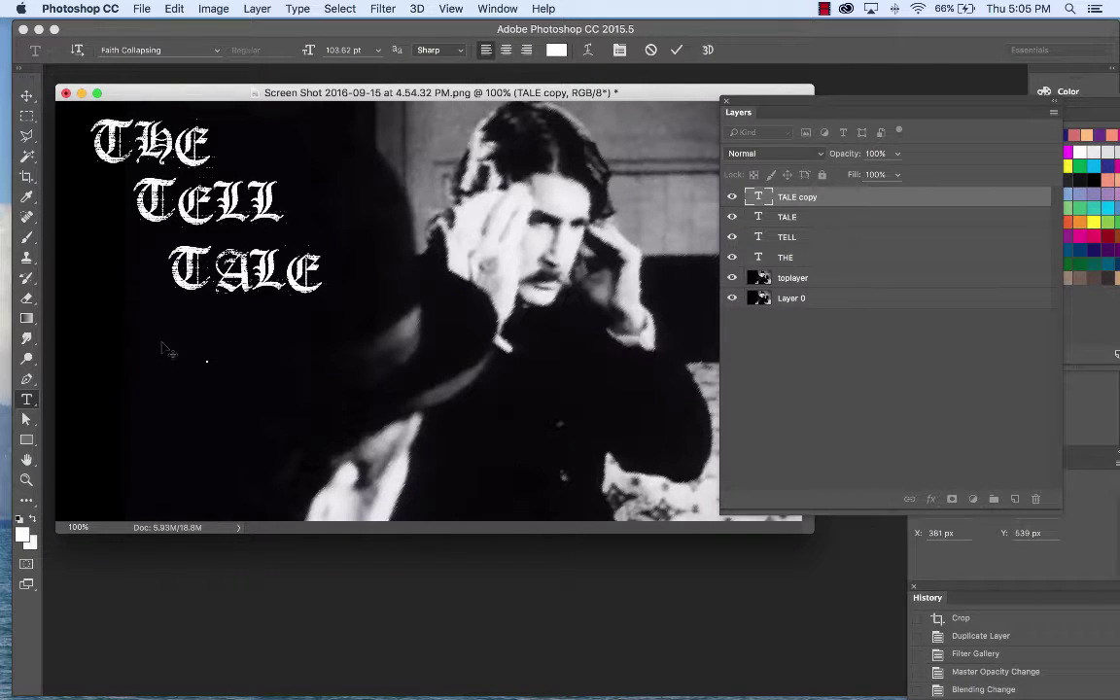
pyautogui.write('heart')
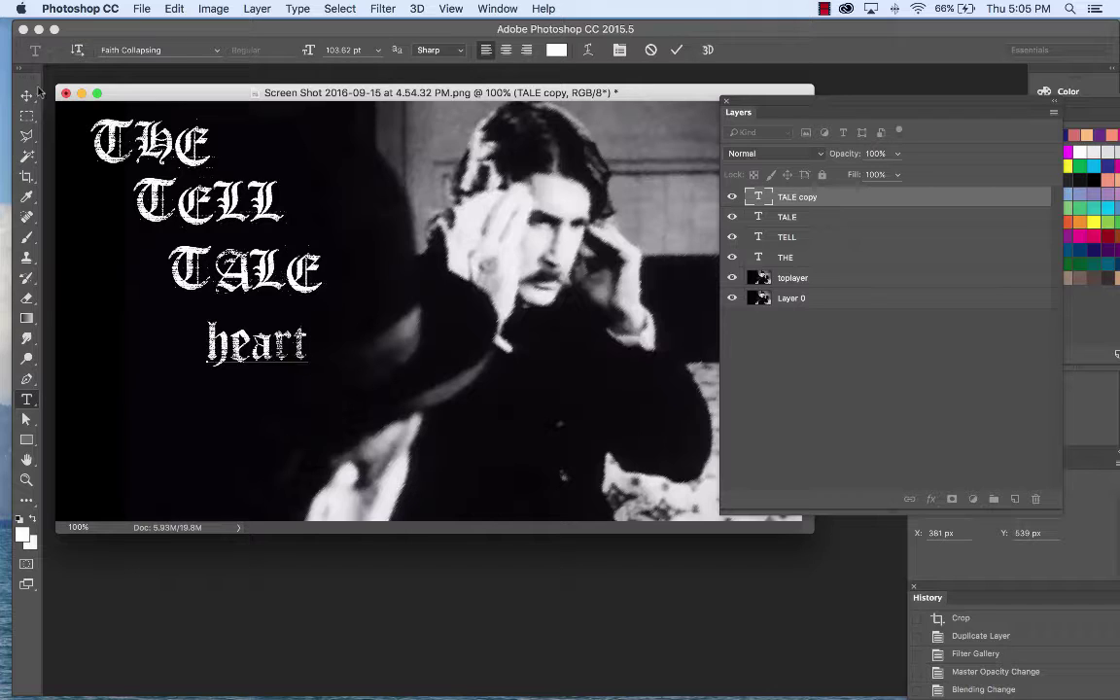
pyautogui.click(26, 95)
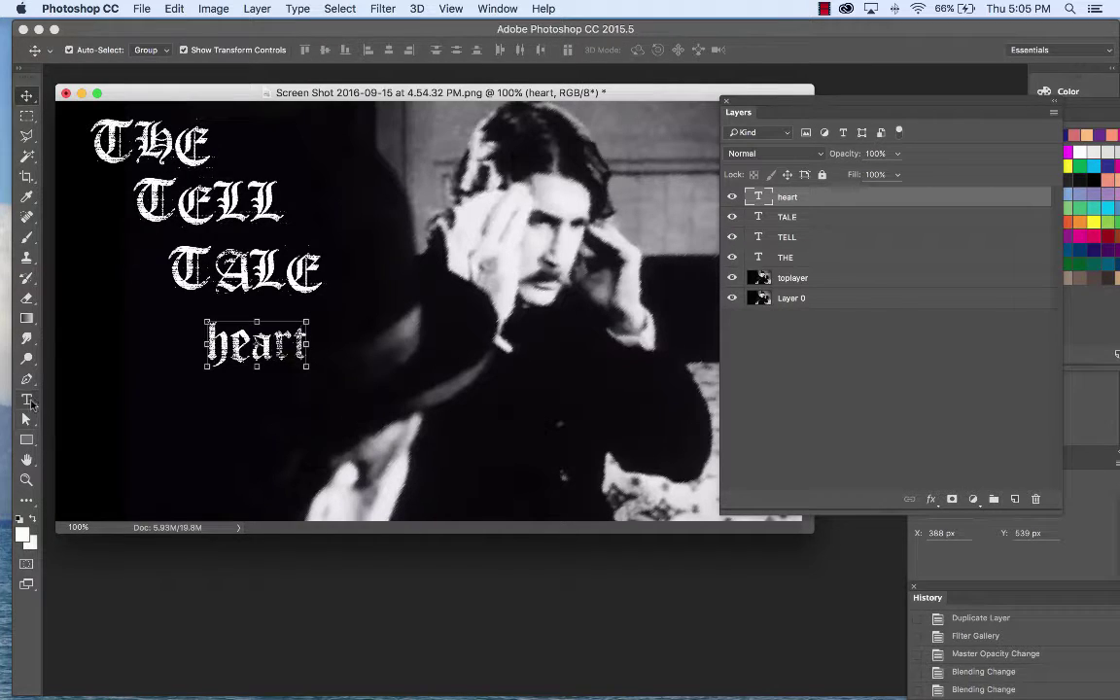
# Retype the word TALE in lowercase as tale
pyautogui.click(26, 399)
pyautogui.click(250, 260)
pyautogui.moveTo(324, 276); pyautogui.dragTo(152, 276)
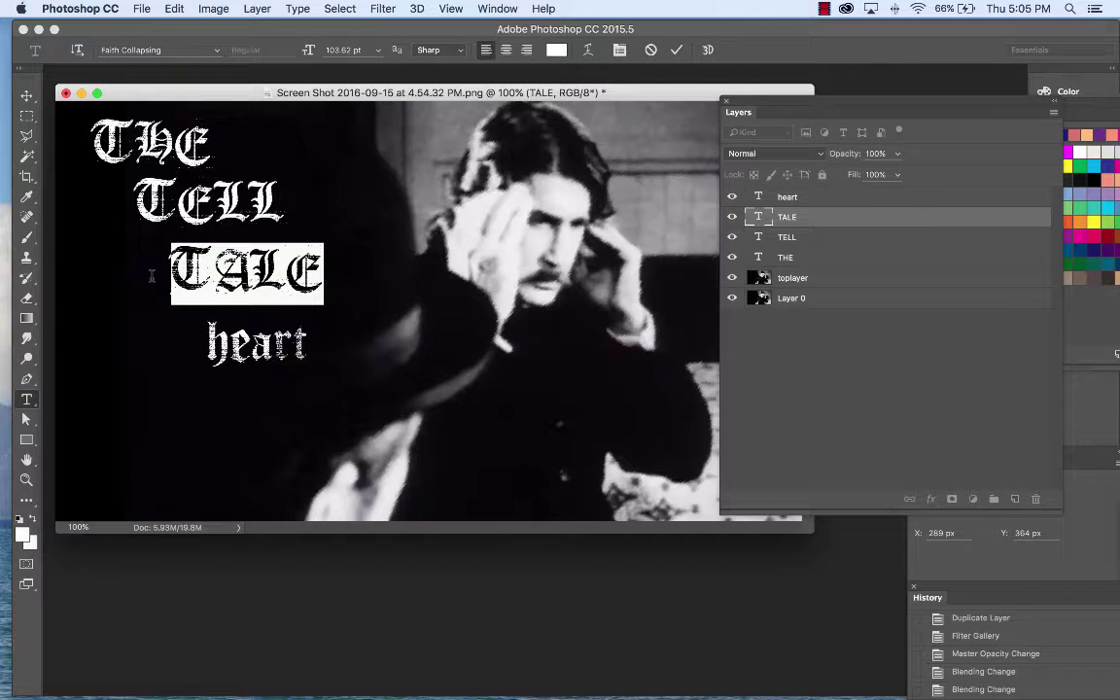
pyautogui.write('tale')
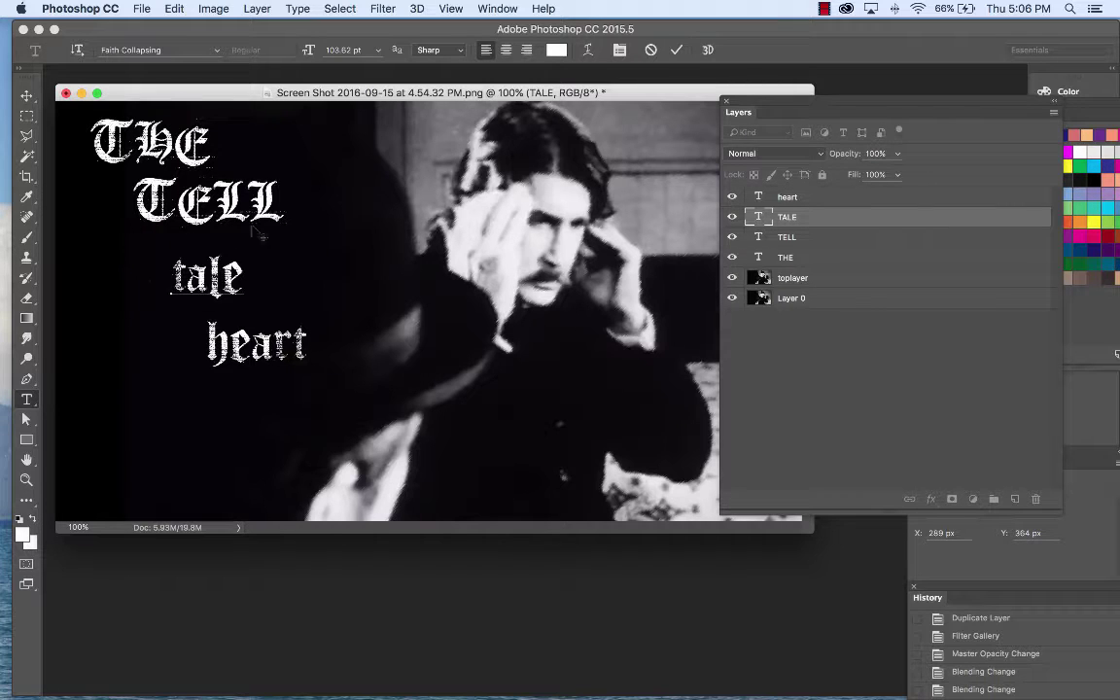
pyautogui.click(26, 95)
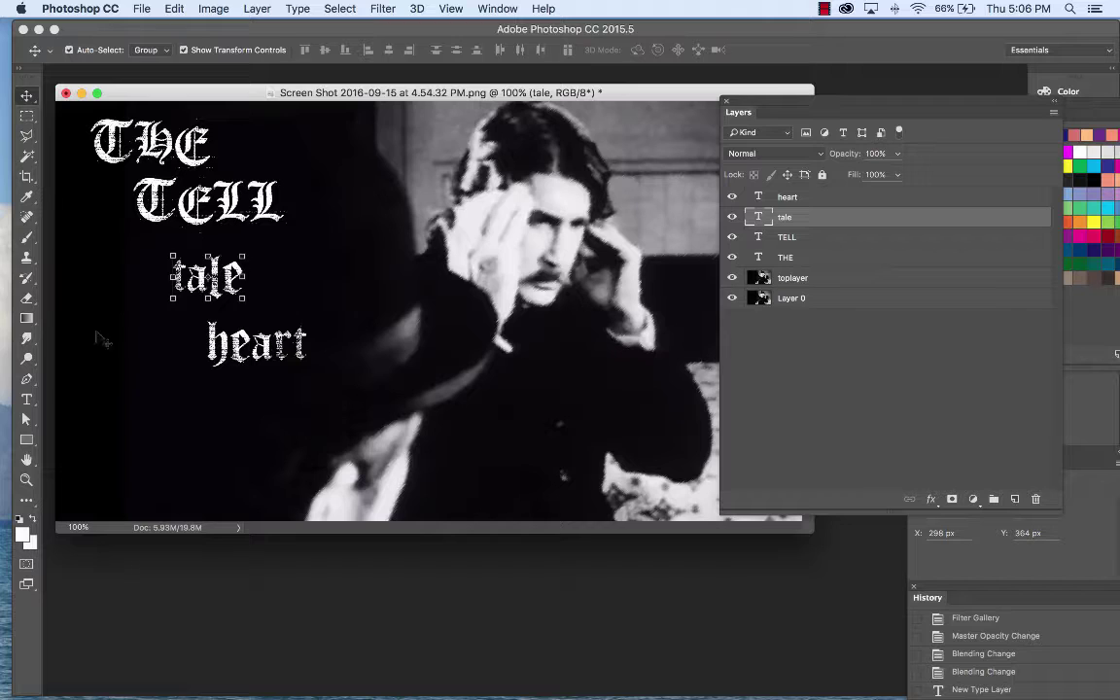
# Retype the word TELL in lowercase as tell
pyautogui.click(28, 400)
pyautogui.moveTo(264, 185); pyautogui.dragTo(102, 195)
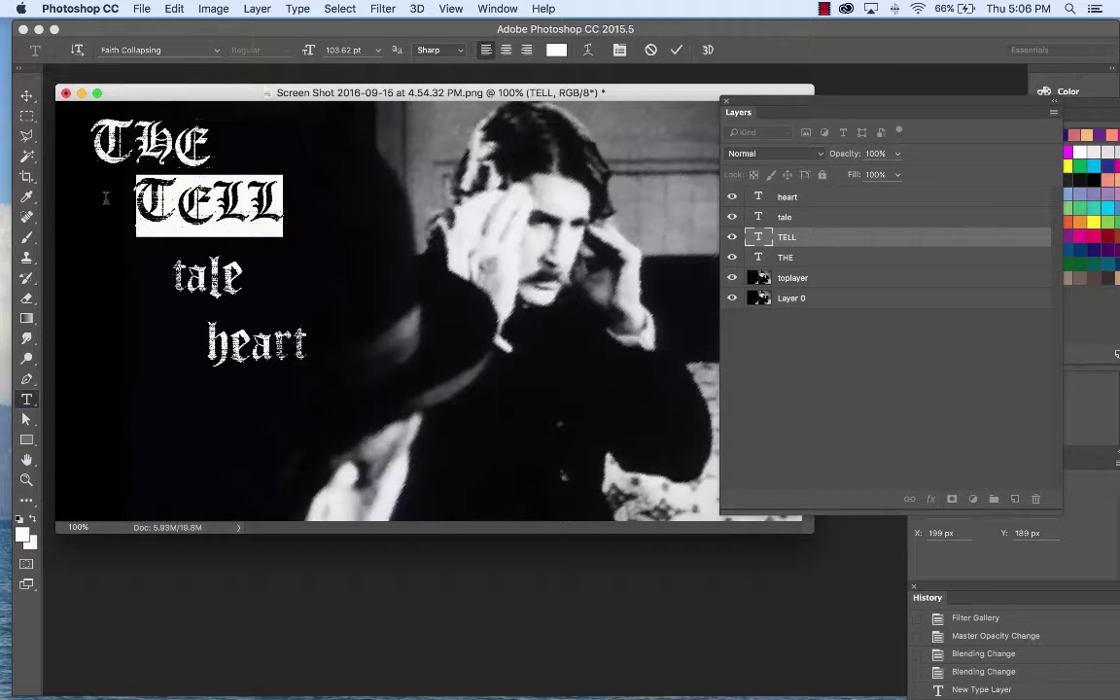
pyautogui.write('tell')
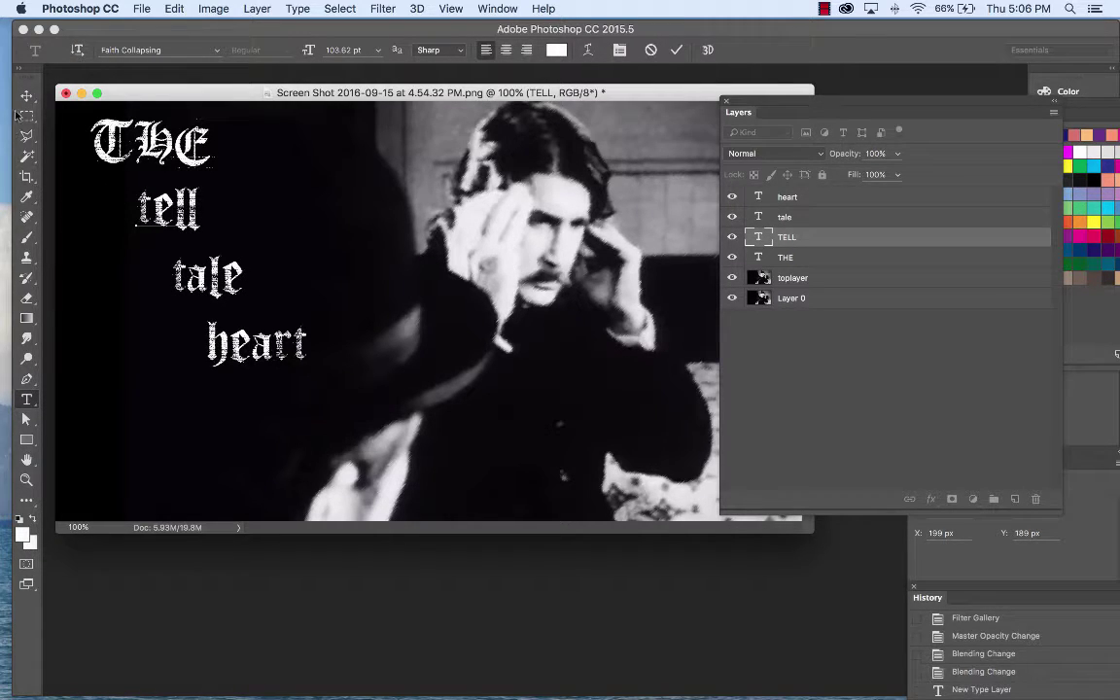
pyautogui.click(26, 96)
# Retype the word THE in lowercase as the
pyautogui.click(167, 140)
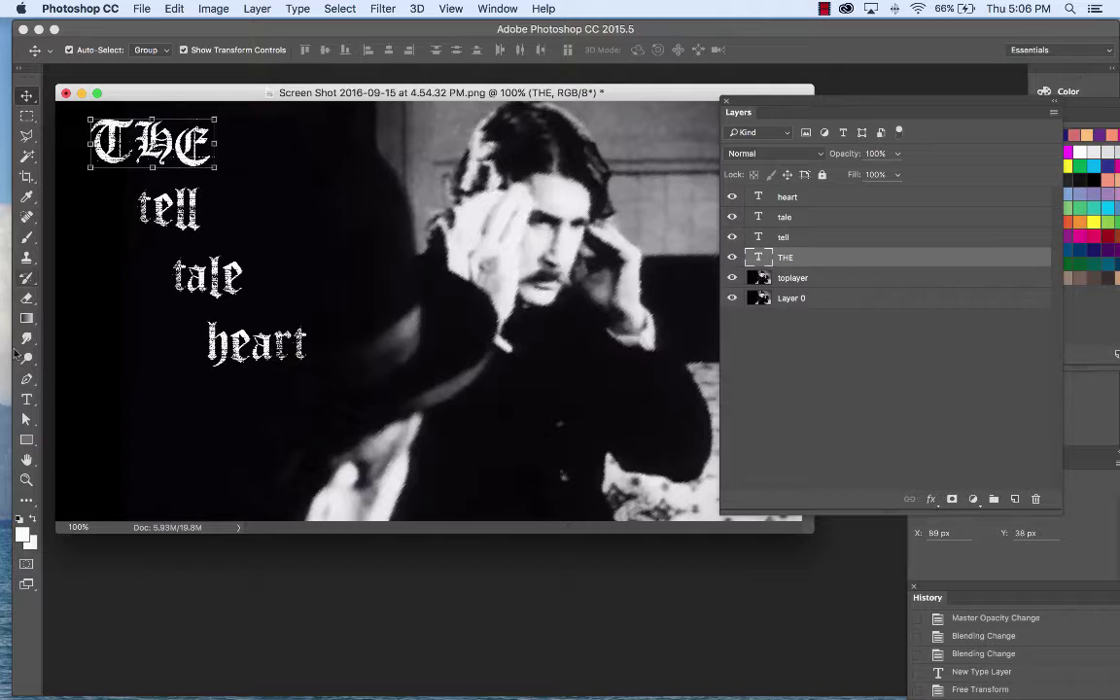
pyautogui.click(26, 399)
pyautogui.click(155, 141)
pyautogui.press('super+a')
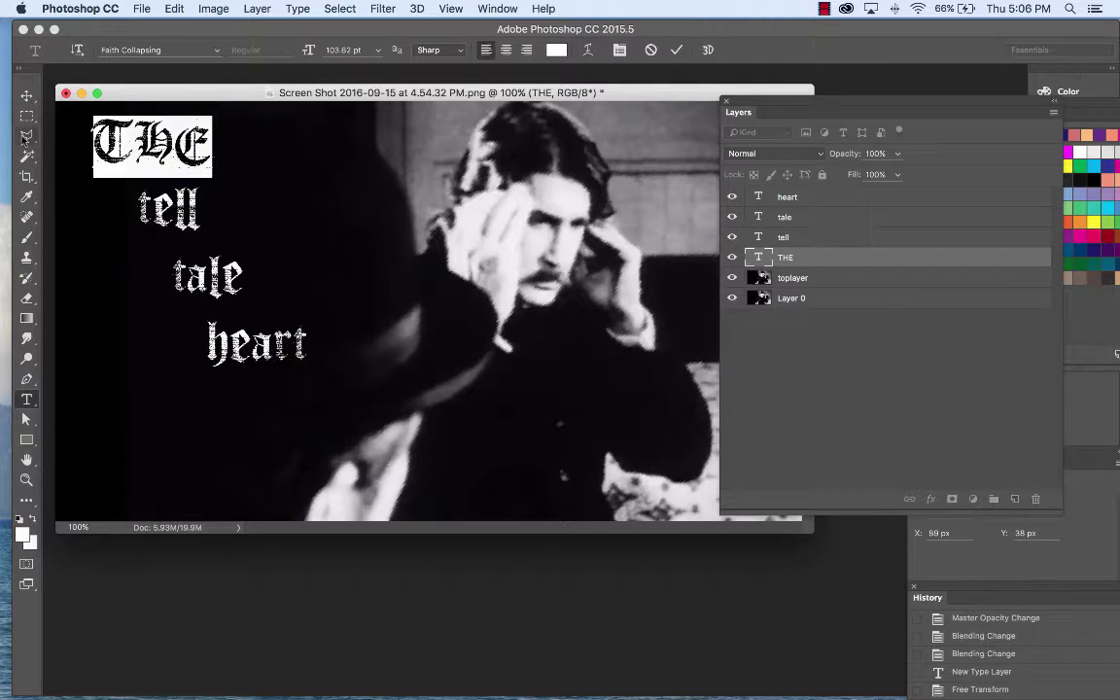
pyautogui.write('the')
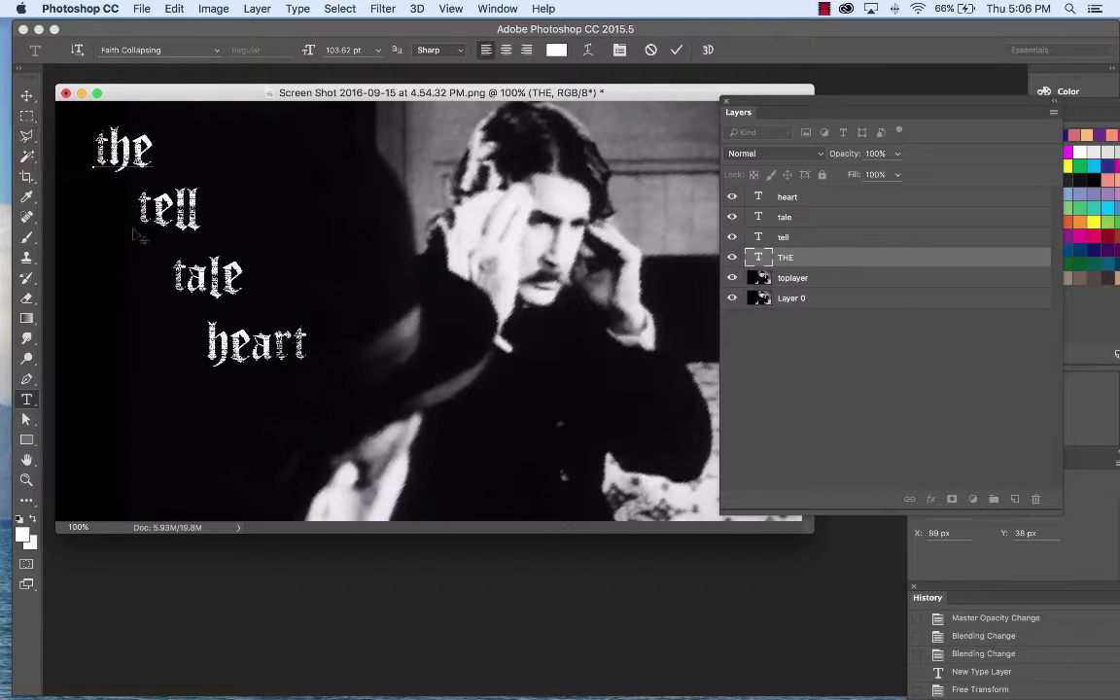
# Reposition tell, tale and heart up and left beneath the word the
pyautogui.click(26, 95)
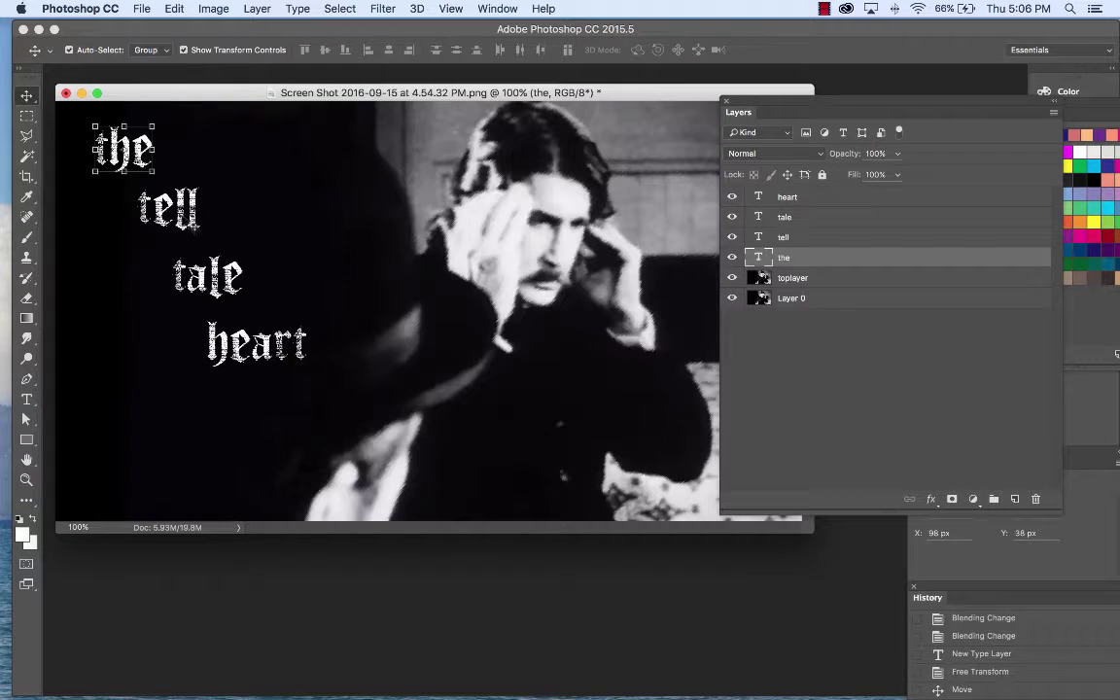
pyautogui.moveTo(167, 199); pyautogui.dragTo(216, 149)
pyautogui.moveTo(208, 277); pyautogui.dragTo(167, 235)
pyautogui.moveTo(245, 325); pyautogui.dragTo(206, 274)
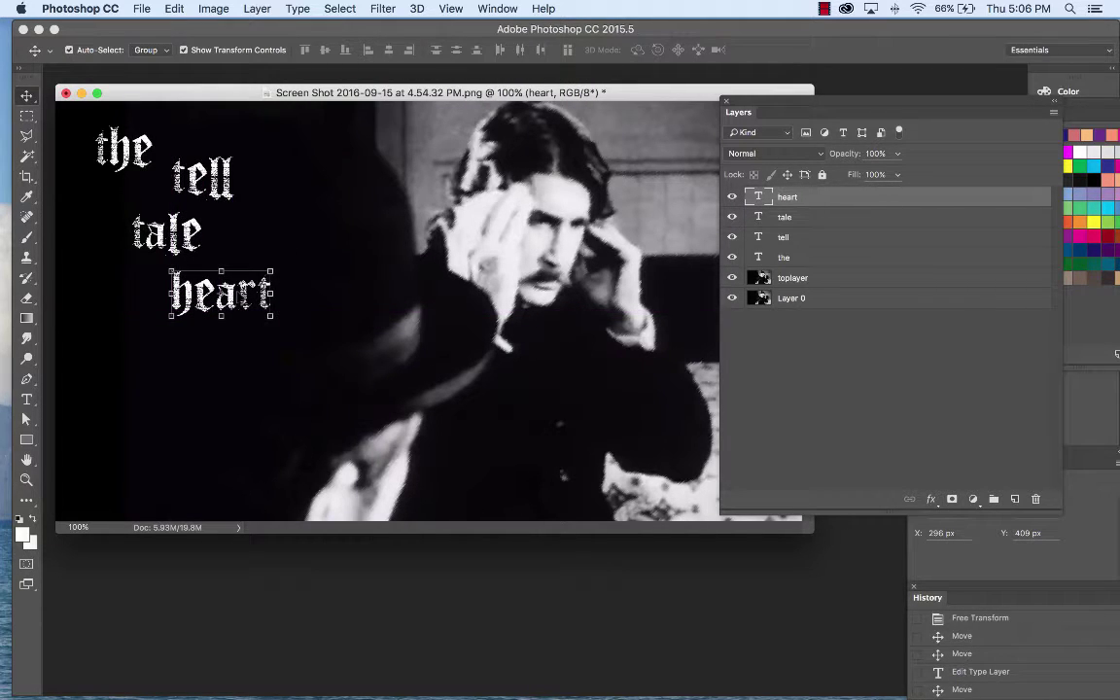
# Scale all four title words together to 159%, then shift tell about 22 px left
pyautogui.click(429, 311)
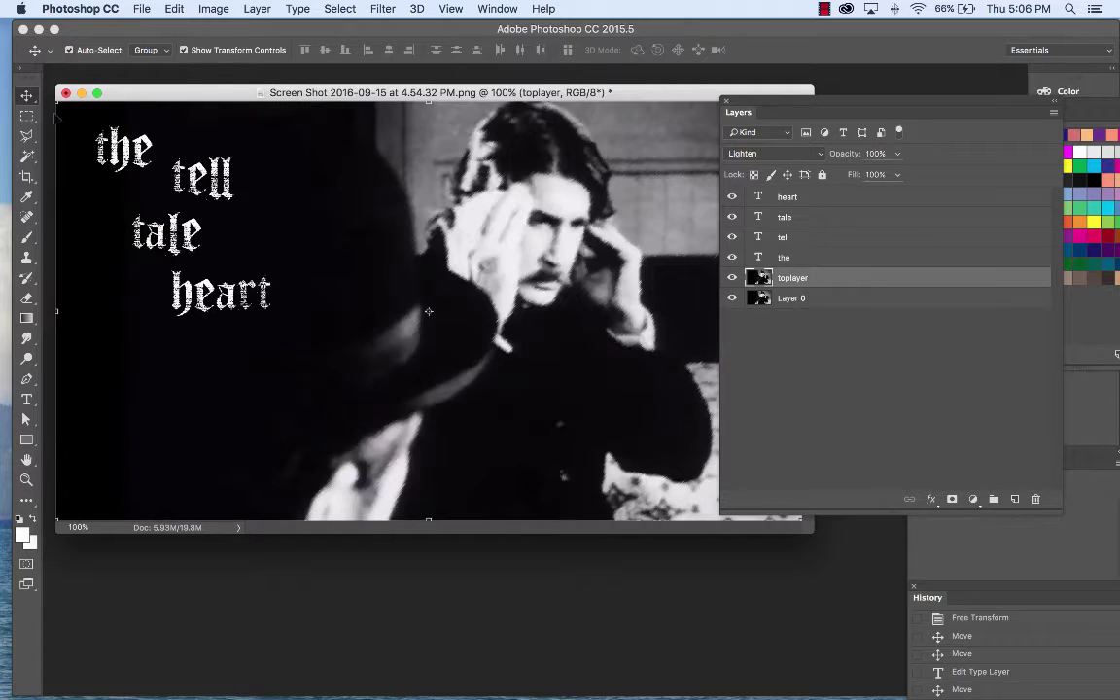
pyautogui.click(149, 138)
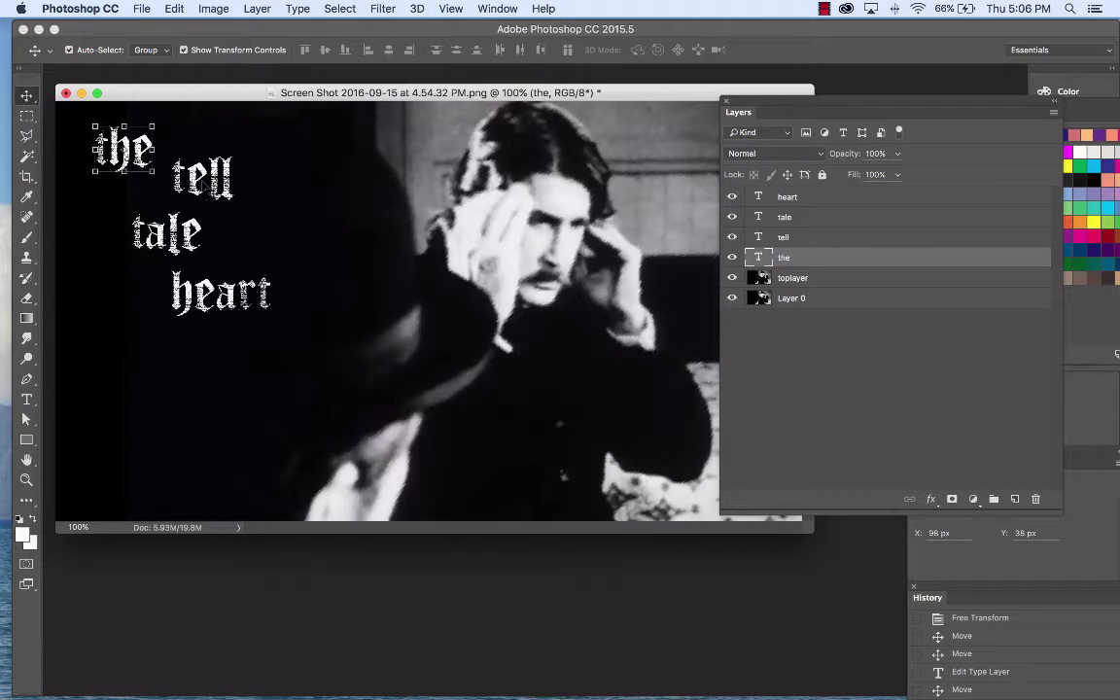
pyautogui.keyDown('shift'); pyautogui.click(189, 173); pyautogui.keyUp('shift')
pyautogui.keyDown('shift'); pyautogui.click(194, 238); pyautogui.keyUp('shift')
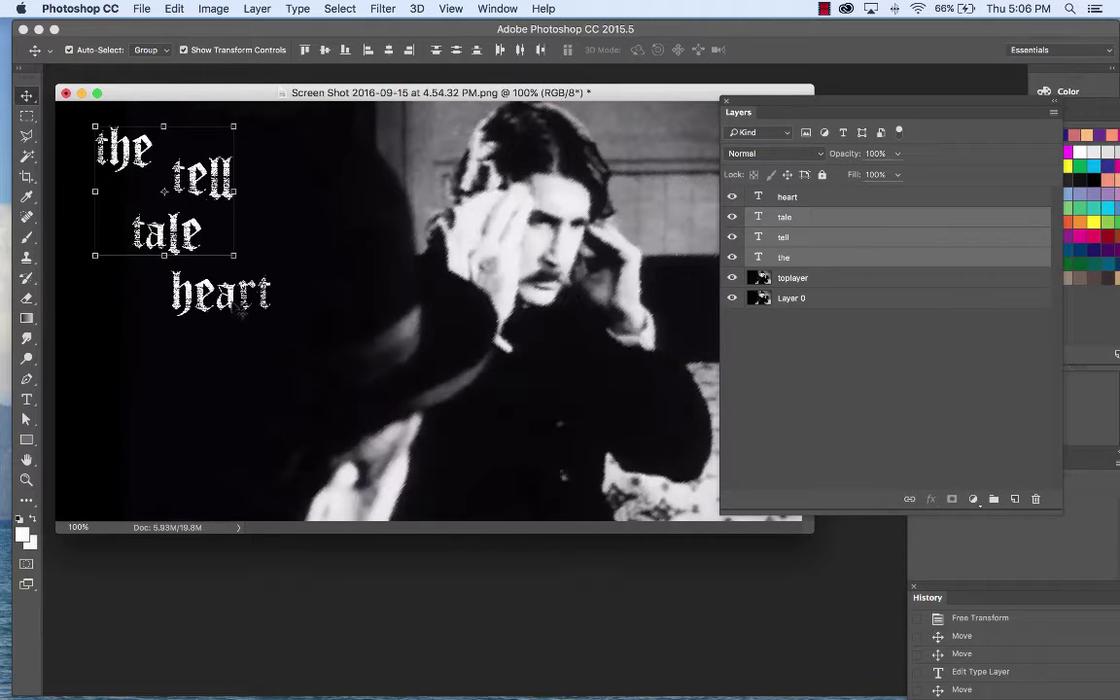
pyautogui.keyDown('shift'); pyautogui.click(216, 281); pyautogui.keyUp('shift')
pyautogui.press('super+t')
pyautogui.moveTo(271, 315); pyautogui.dragTo(407, 389)
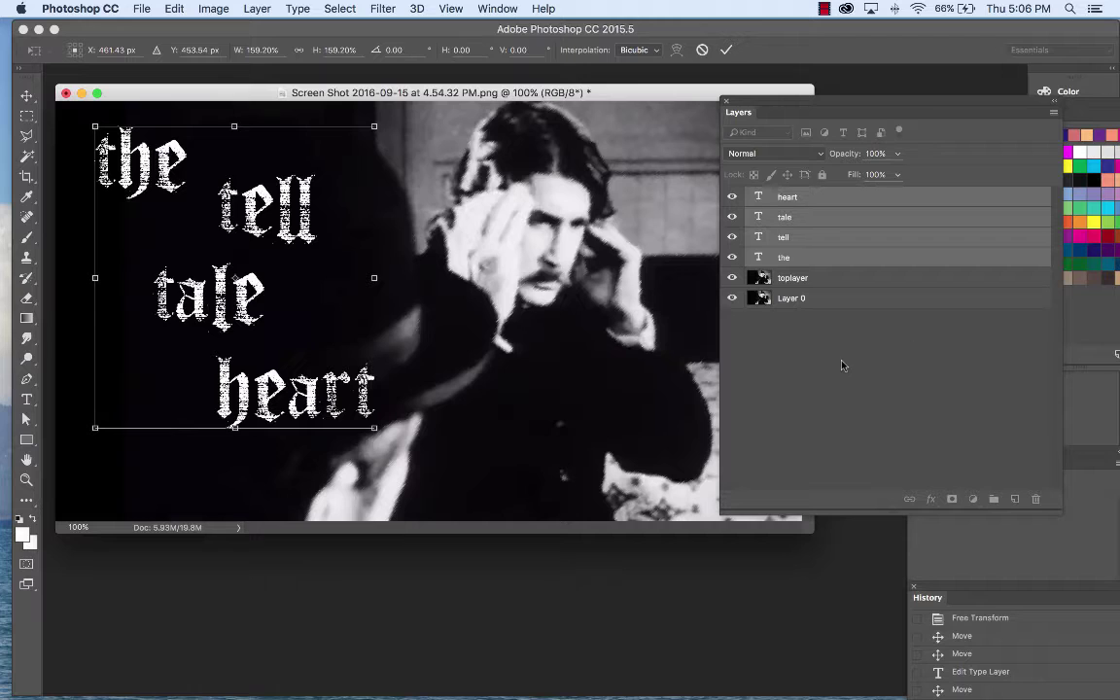
pyautogui.click(26, 94)
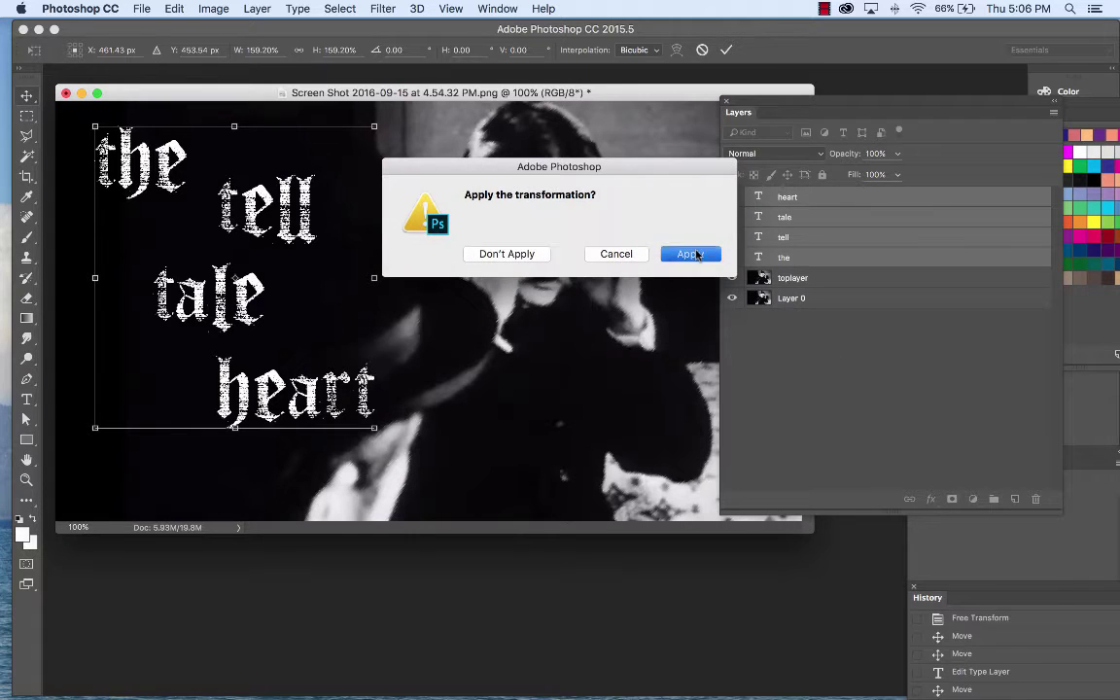
pyautogui.click(685, 252)
pyautogui.click(805, 342)
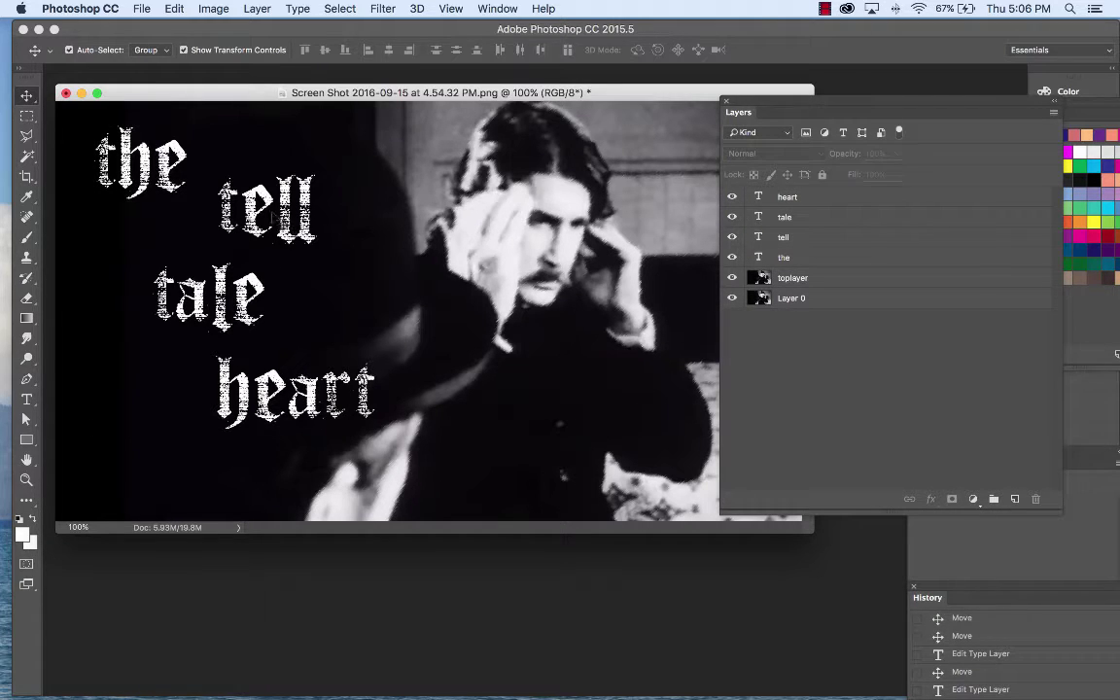
pyautogui.moveTo(260, 193); pyautogui.dragTo(239, 192)
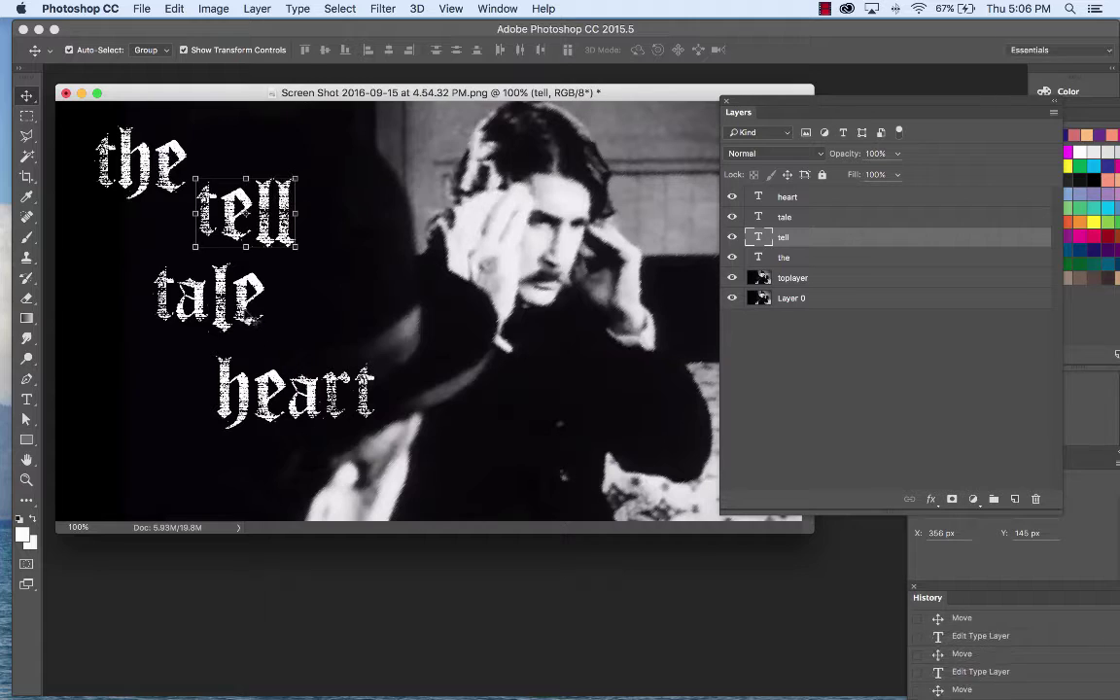
pyautogui.click(833, 363)
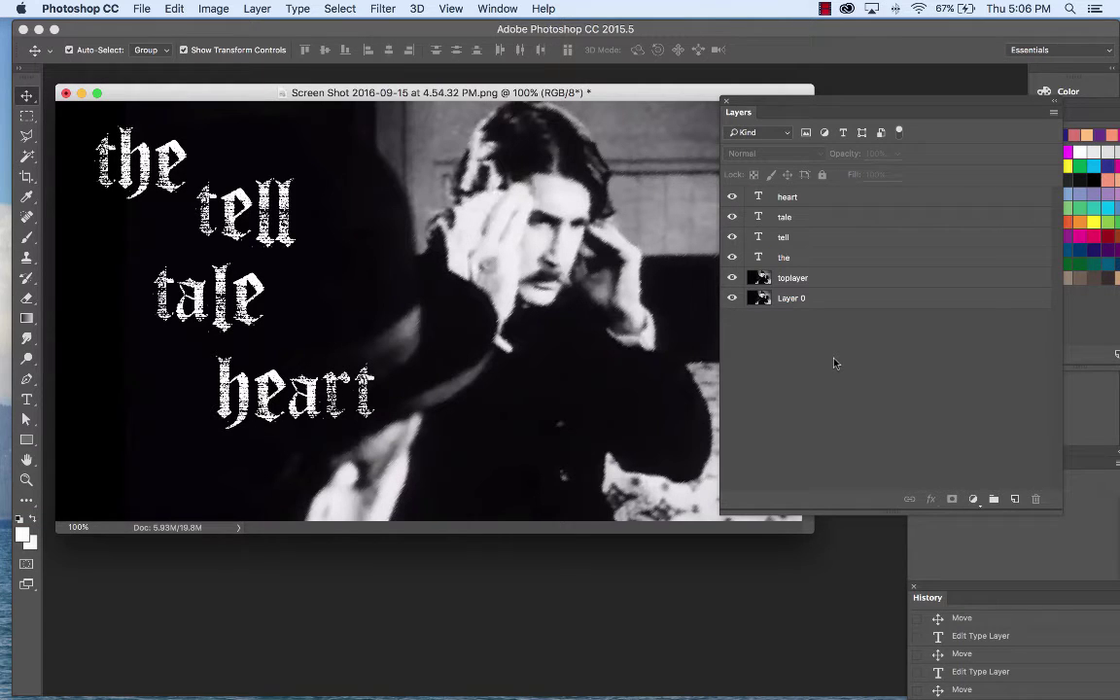
# Bring up the Save As dialog from the File menu
pyautogui.click(141, 9)
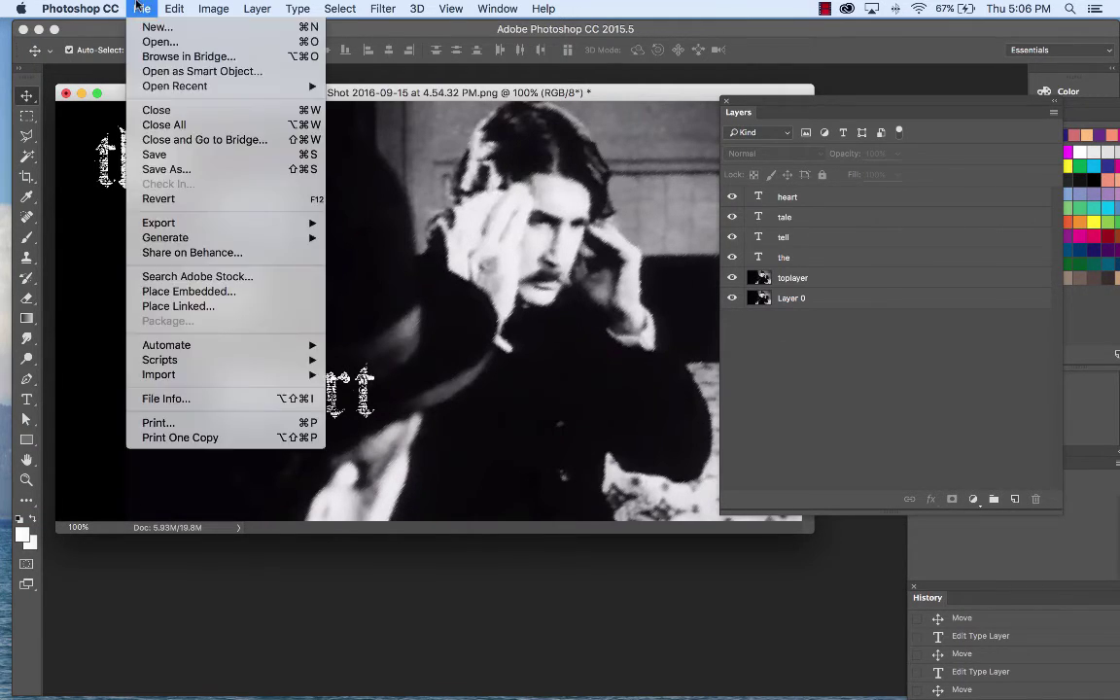
pyautogui.click(184, 169)
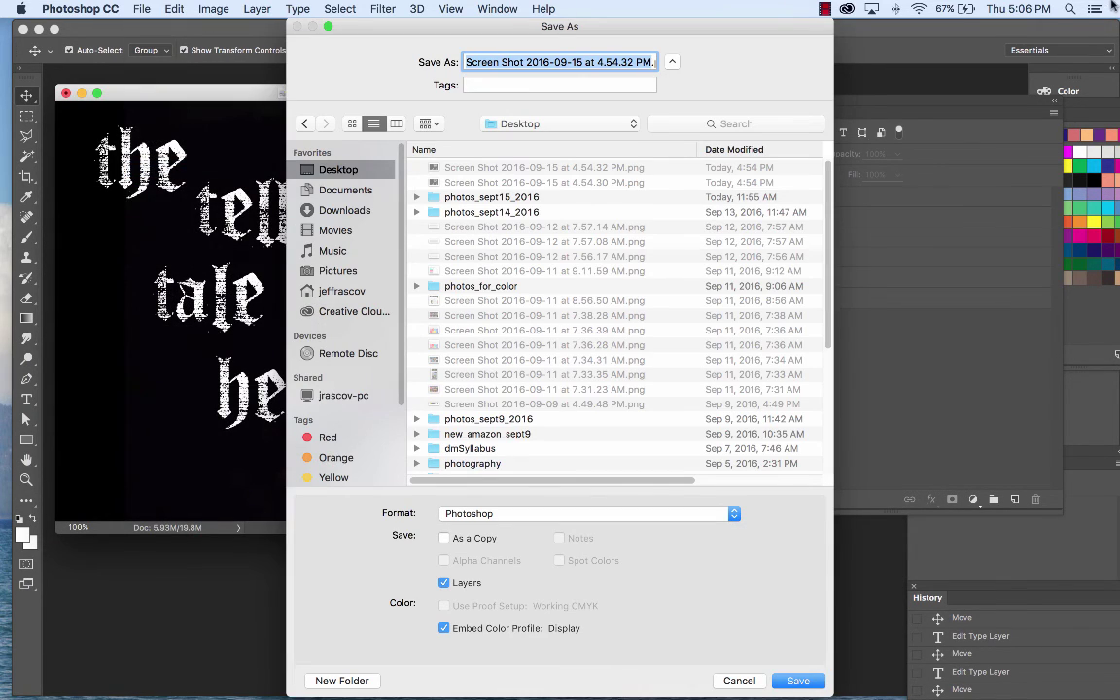
pyautogui.click(825, 9)
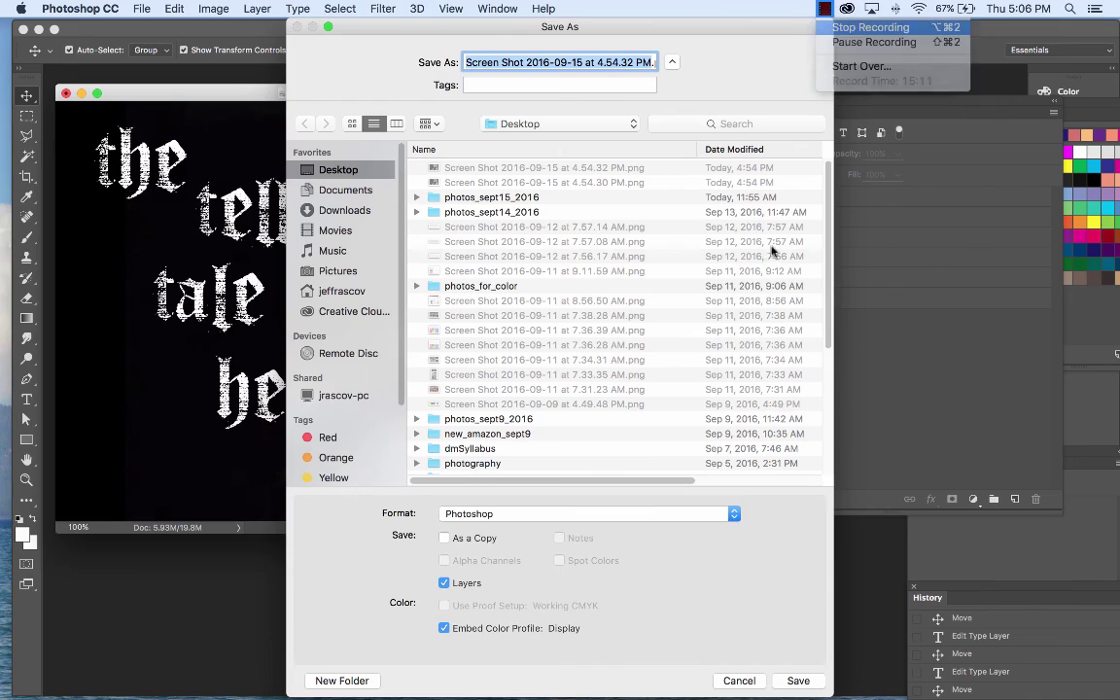